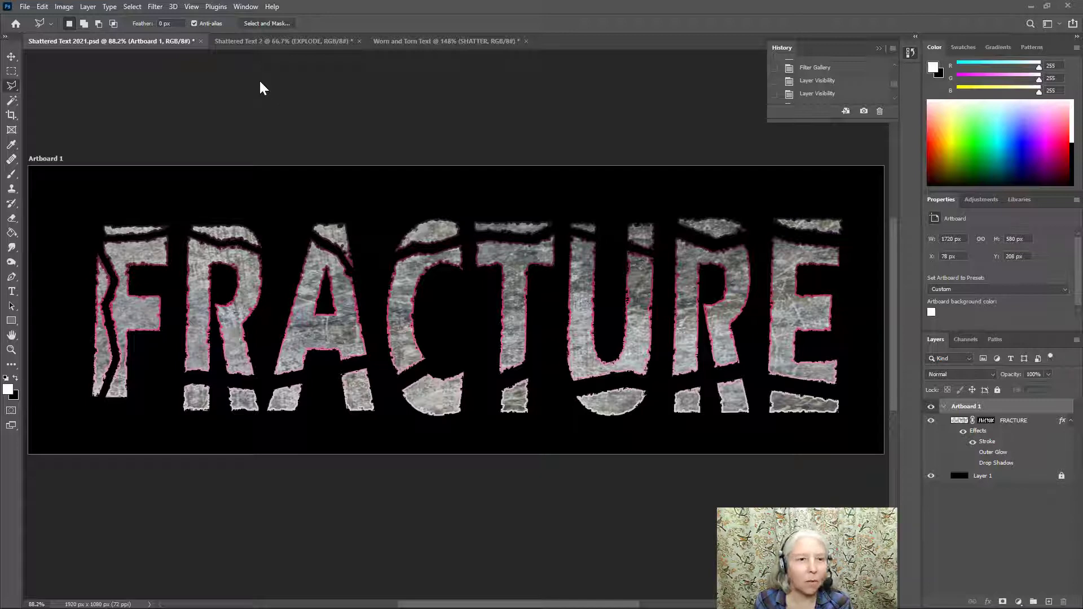
# Step: View the finished EXPLODE and SHATTER example documents
pyautogui.click(268, 45)
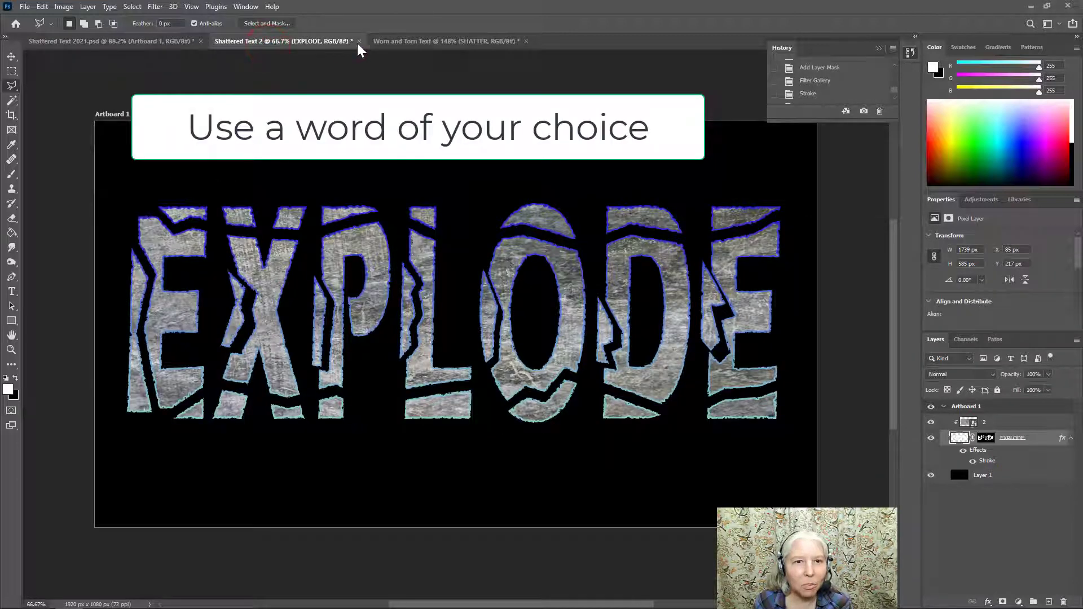
pyautogui.click(403, 41)
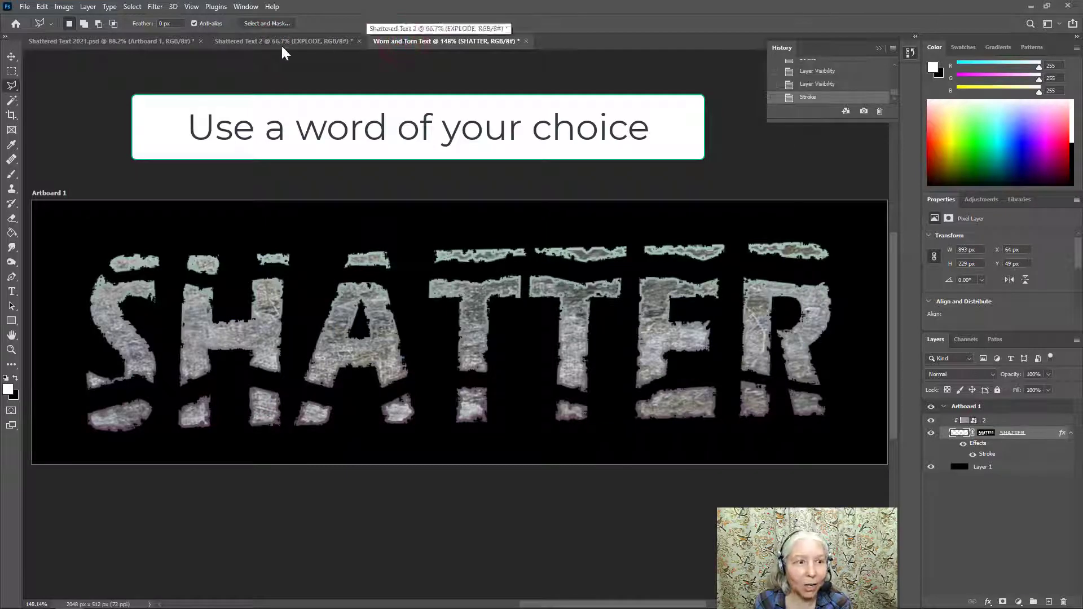
# Step: Create a new document named Worn Text from the Web Large preset, 1920 x 1080 px at 72 ppi
pyautogui.click(25, 8)
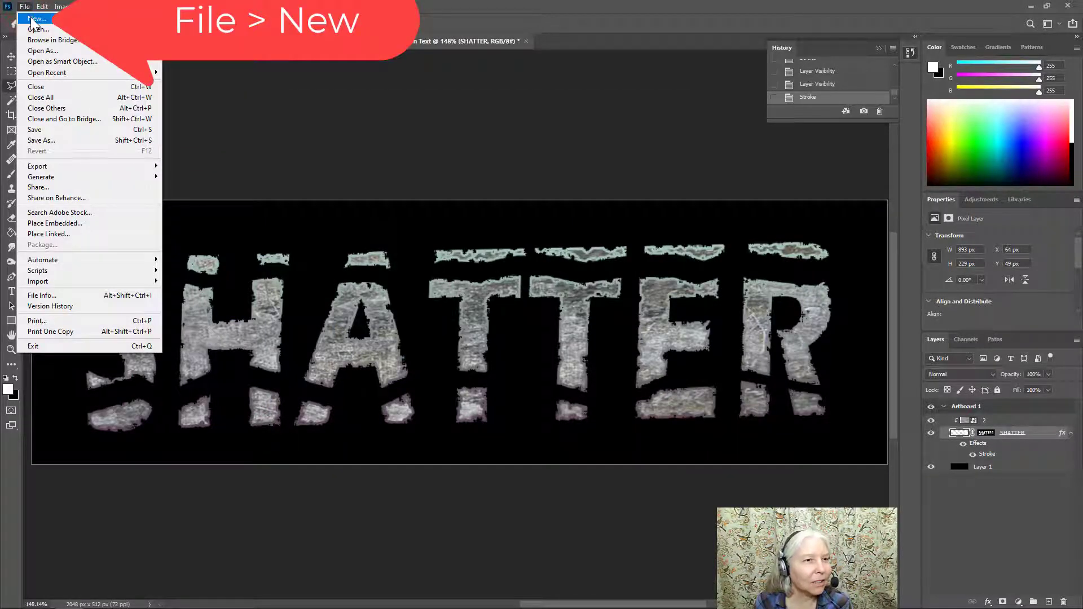
pyautogui.click(32, 20)
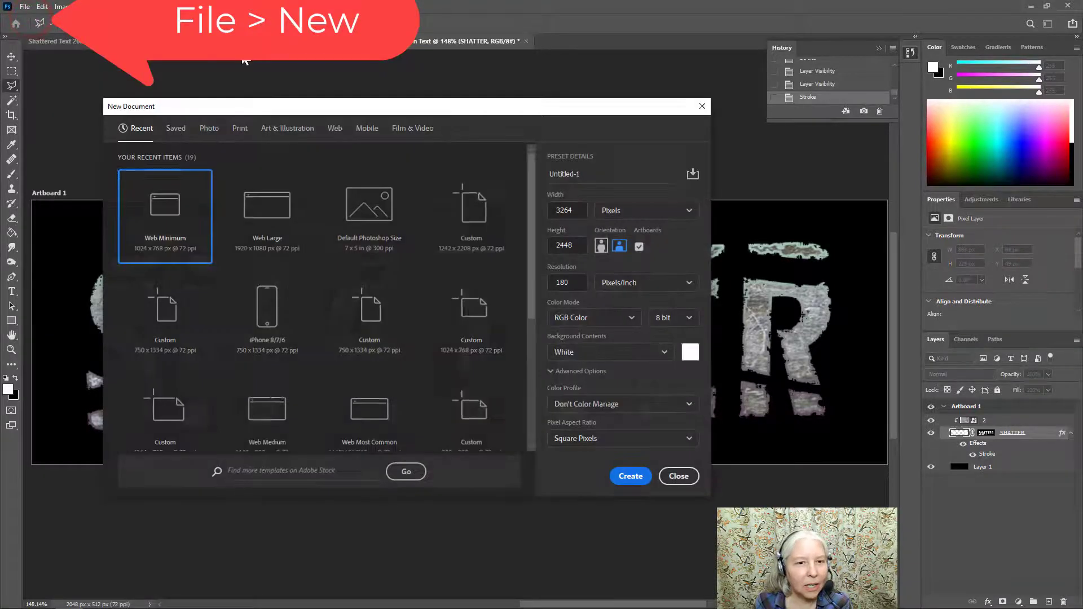
pyautogui.click(336, 129)
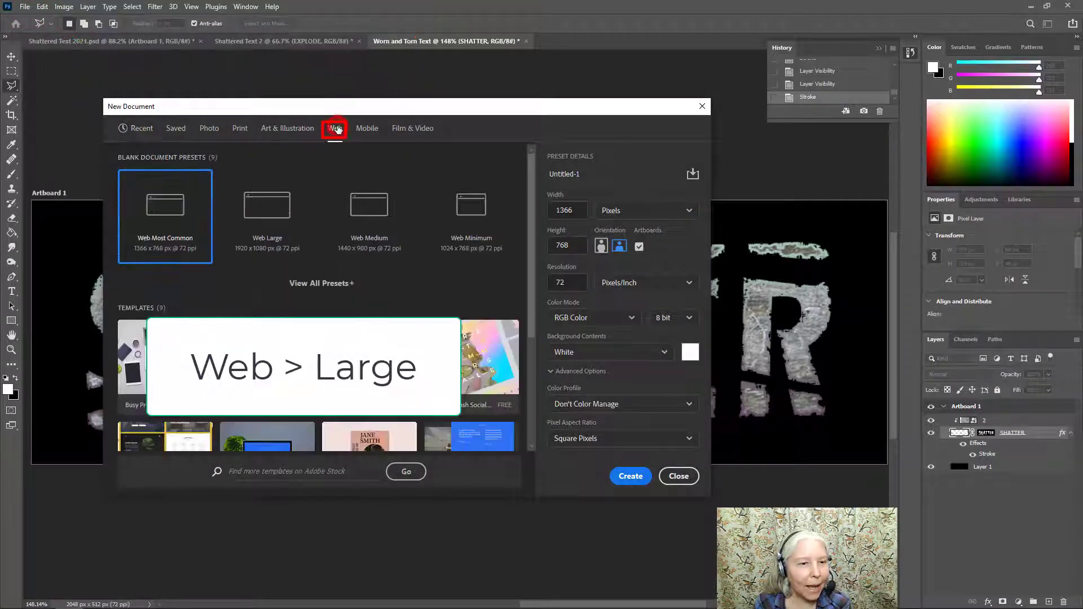
pyautogui.click(281, 209)
pyautogui.click(593, 173)
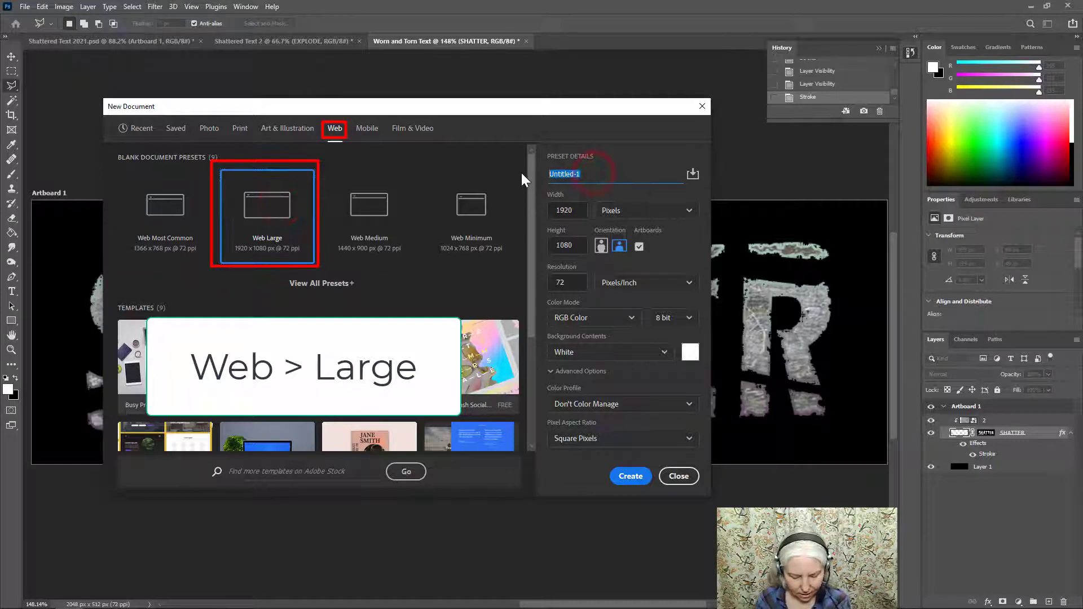
pyautogui.write('Wor')
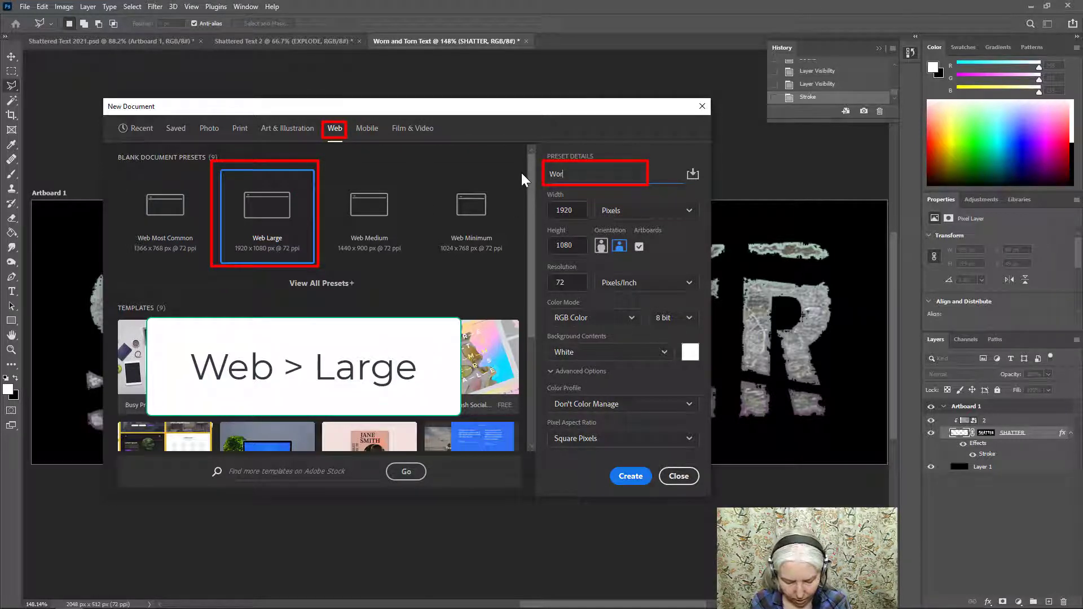
pyautogui.write('n Text')
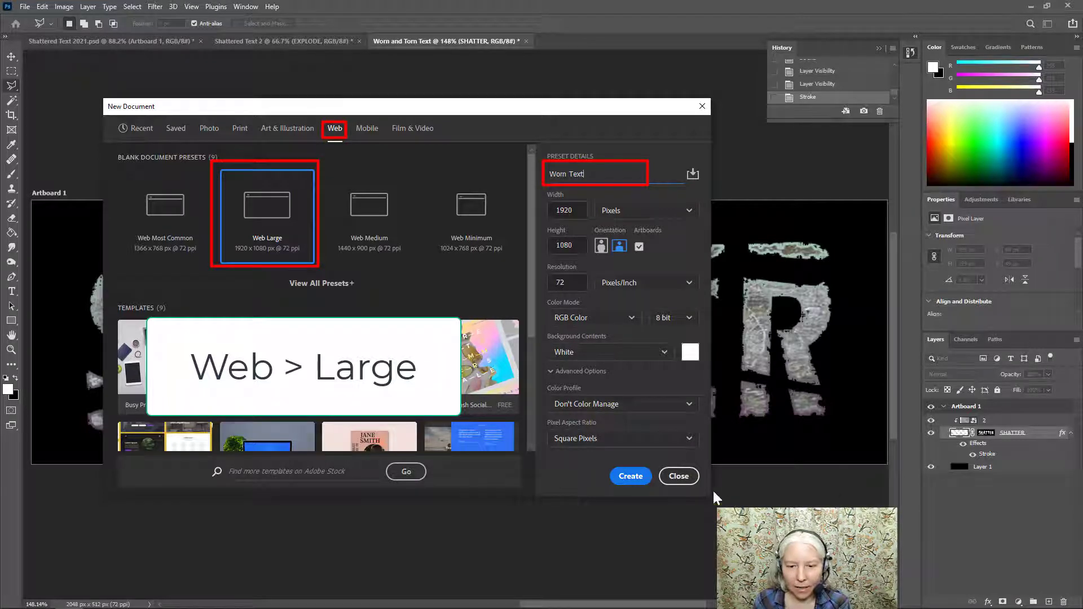
pyautogui.click(630, 477)
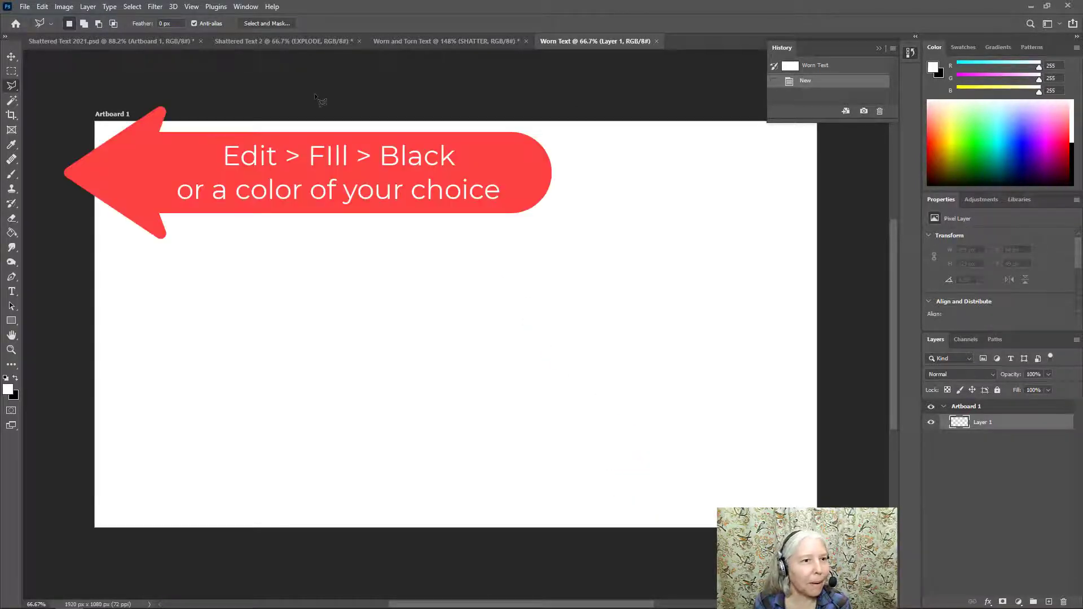
# Step: Fill Layer 1 with black
pyautogui.click(43, 7)
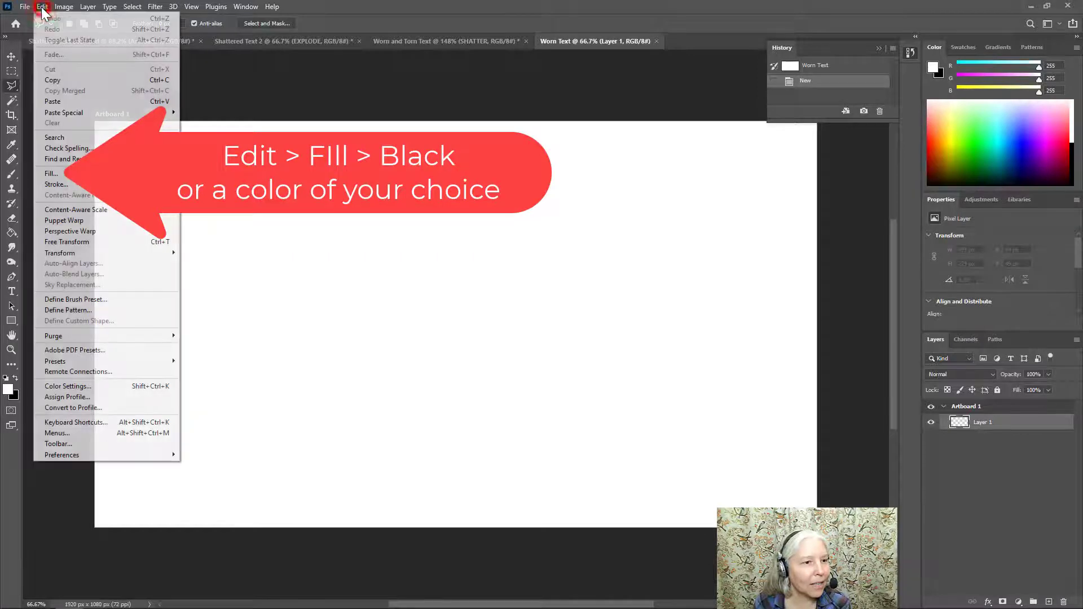
pyautogui.click(62, 172)
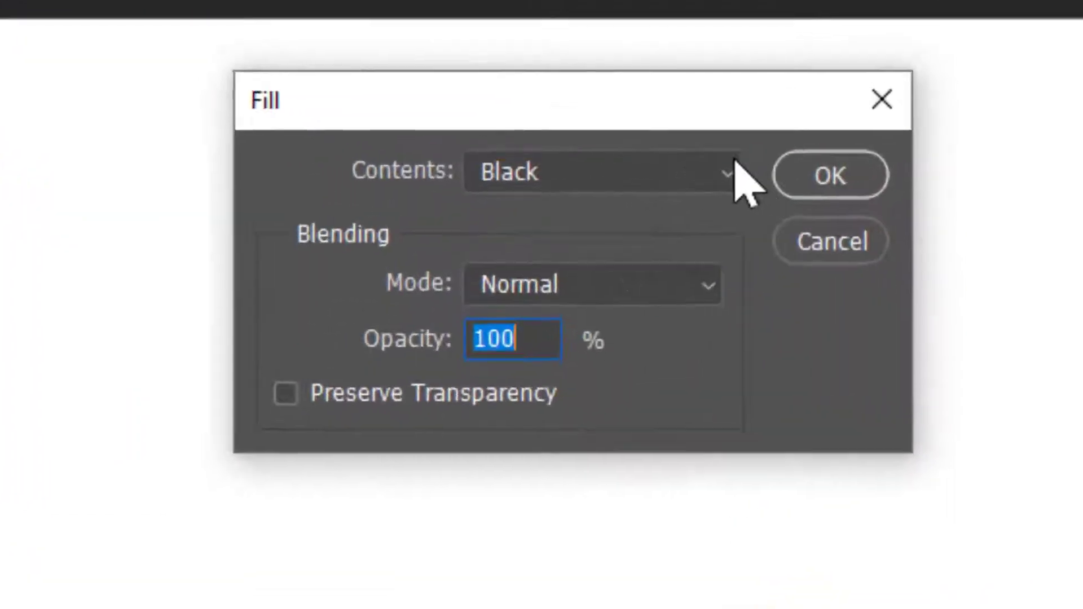
pyautogui.click(581, 165)
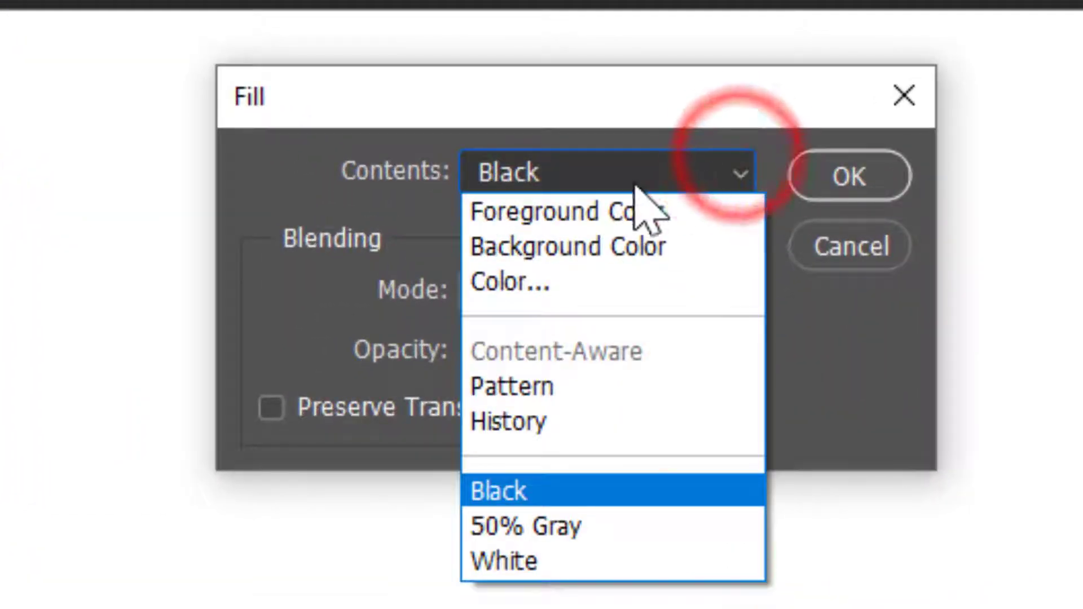
pyautogui.click(548, 492)
pyautogui.click(843, 181)
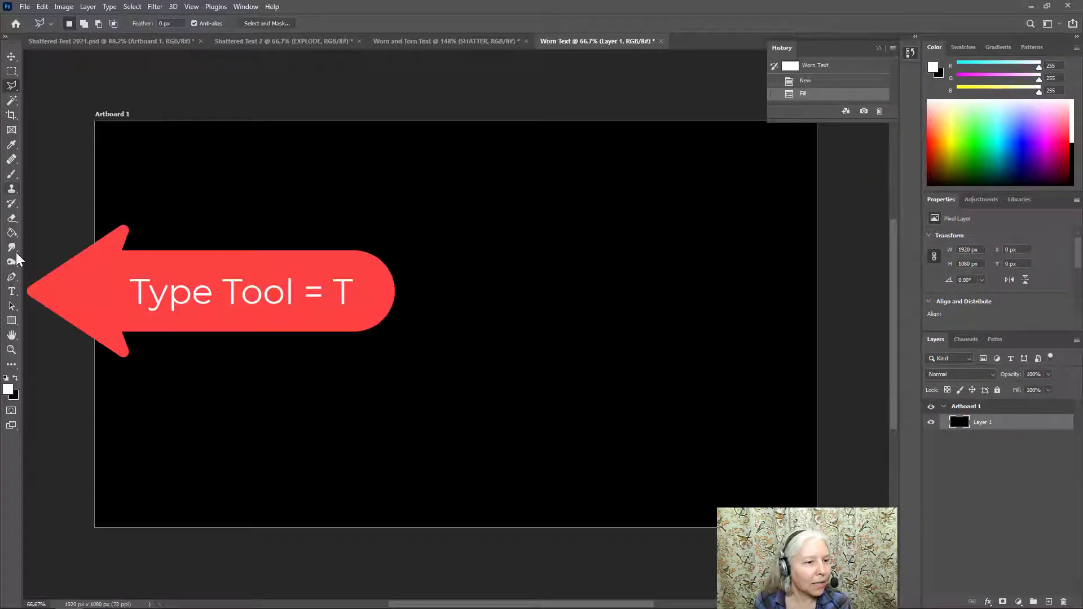
# Step: Add the text FRACTURE at the middle of the artboard with the Type tool
pyautogui.click(12, 292)
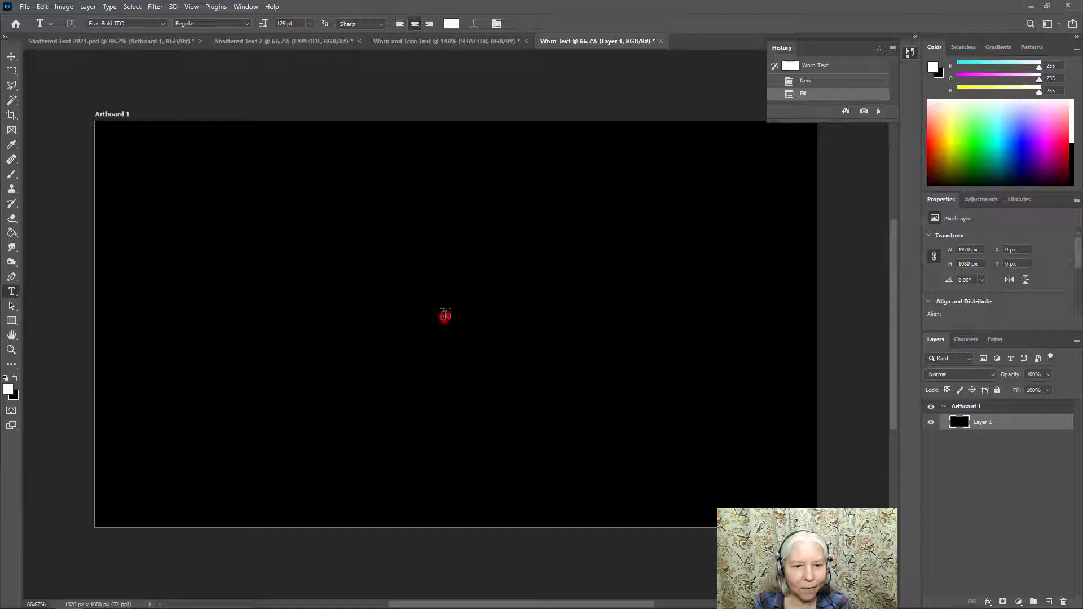
pyautogui.click(445, 315)
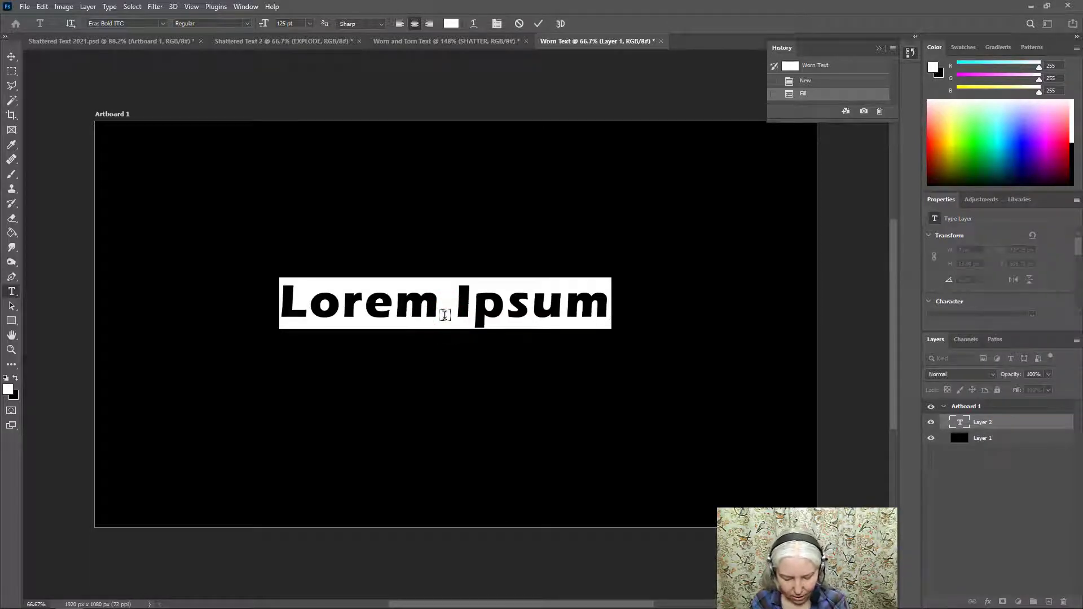
pyautogui.write('FRAC')
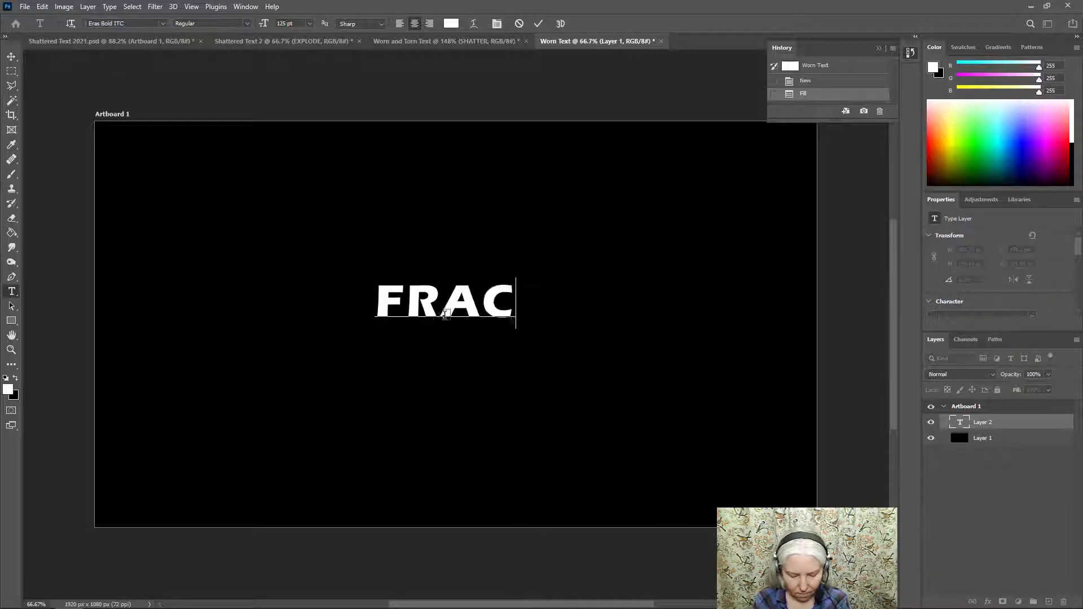
pyautogui.write('TURE')
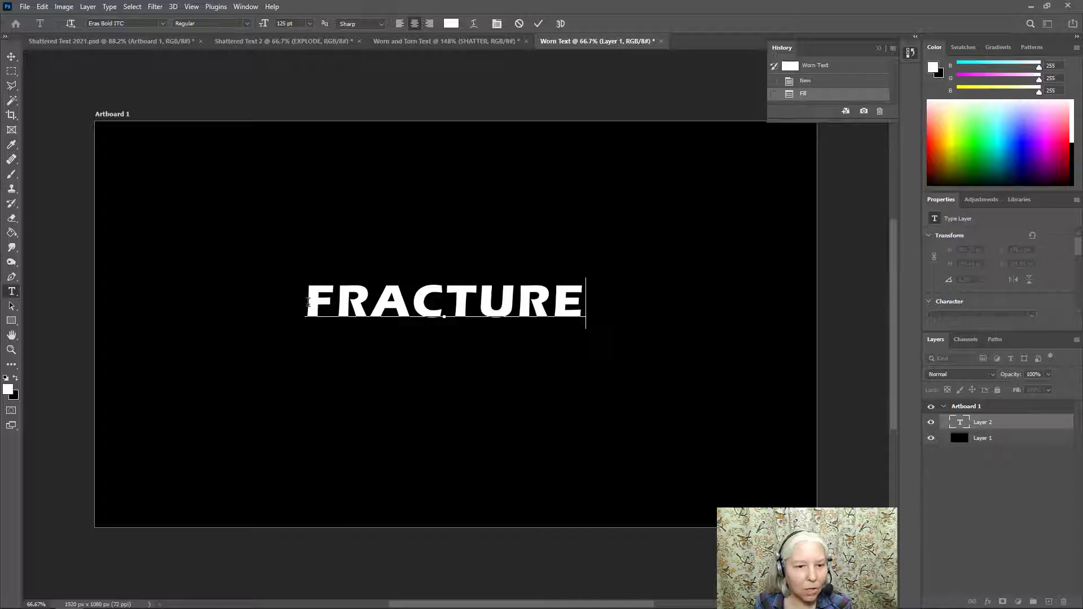
# Step: Set the font of the whole word FRACTURE to Eras Bold ITC and commit the text
pyautogui.moveTo(307, 302); pyautogui.dragTo(579, 305)
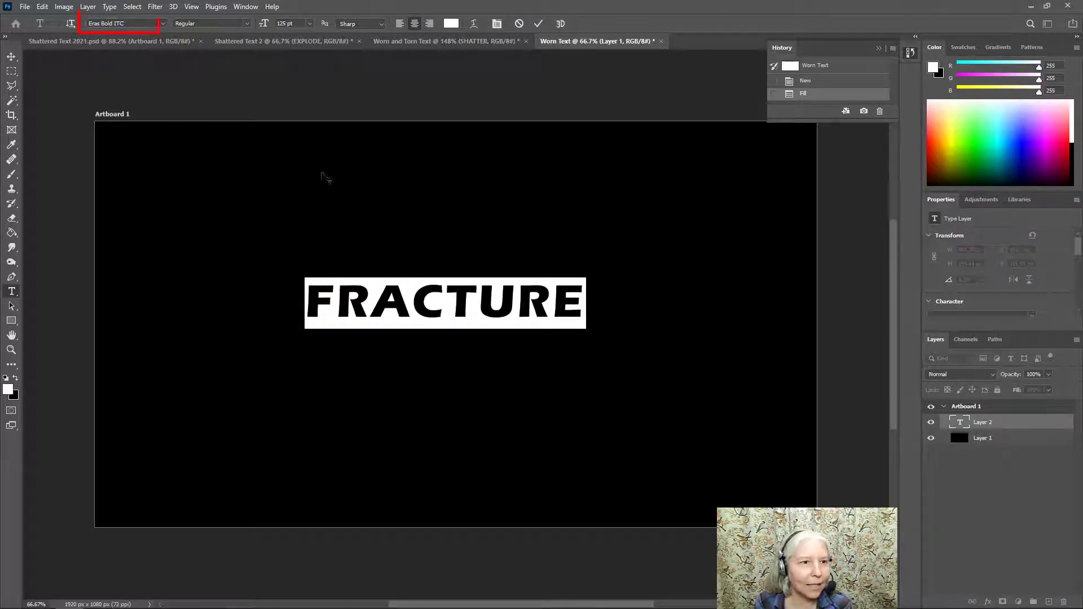
pyautogui.click(163, 24)
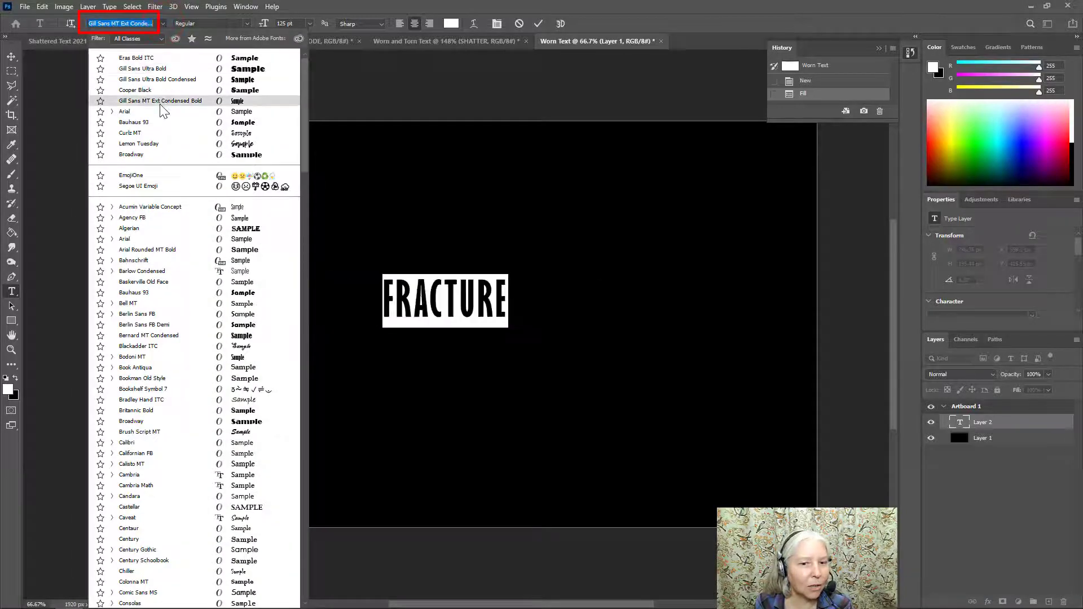
pyautogui.click(165, 58)
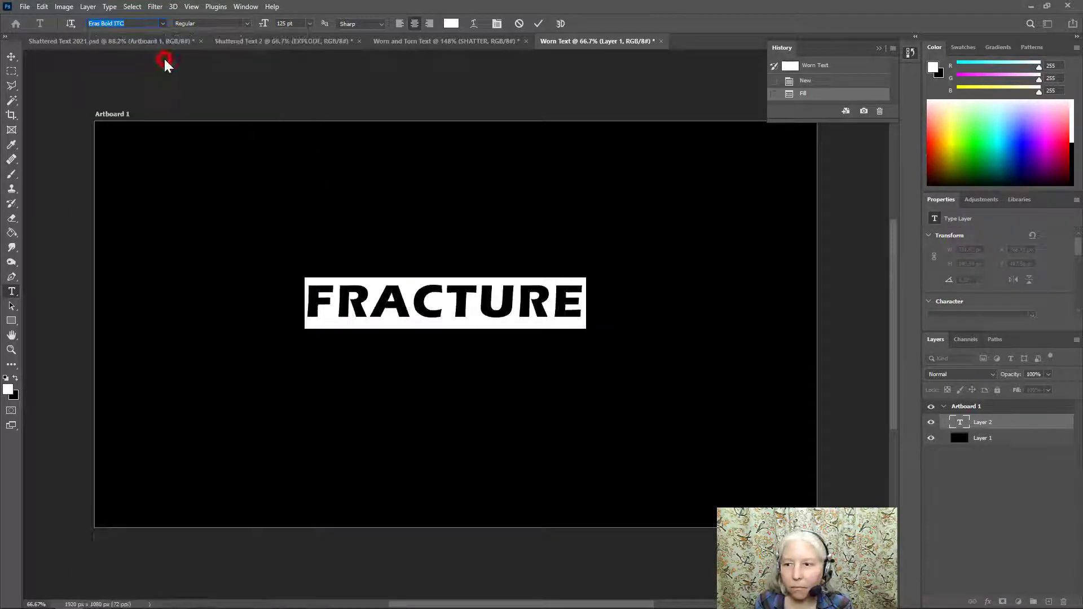
pyautogui.click(947, 207)
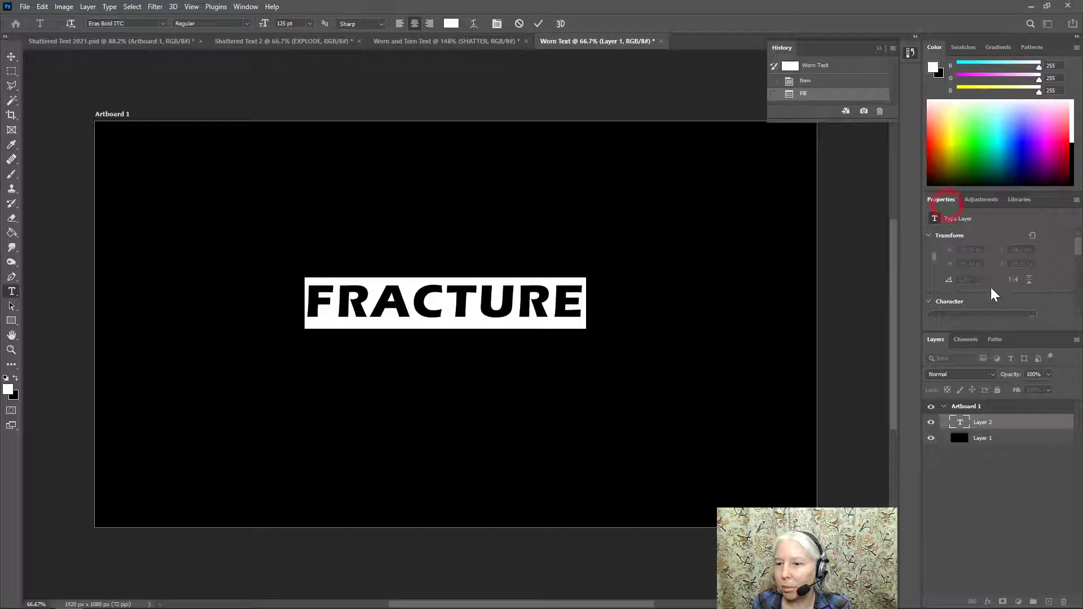
pyautogui.scroll(-2, 994, 295)
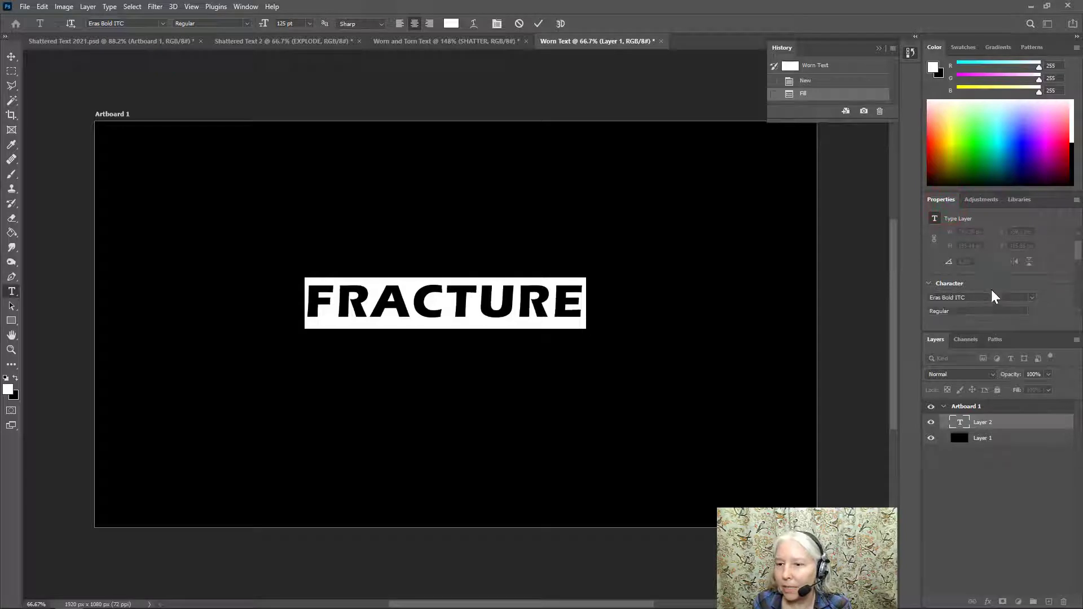
pyautogui.click(1027, 289)
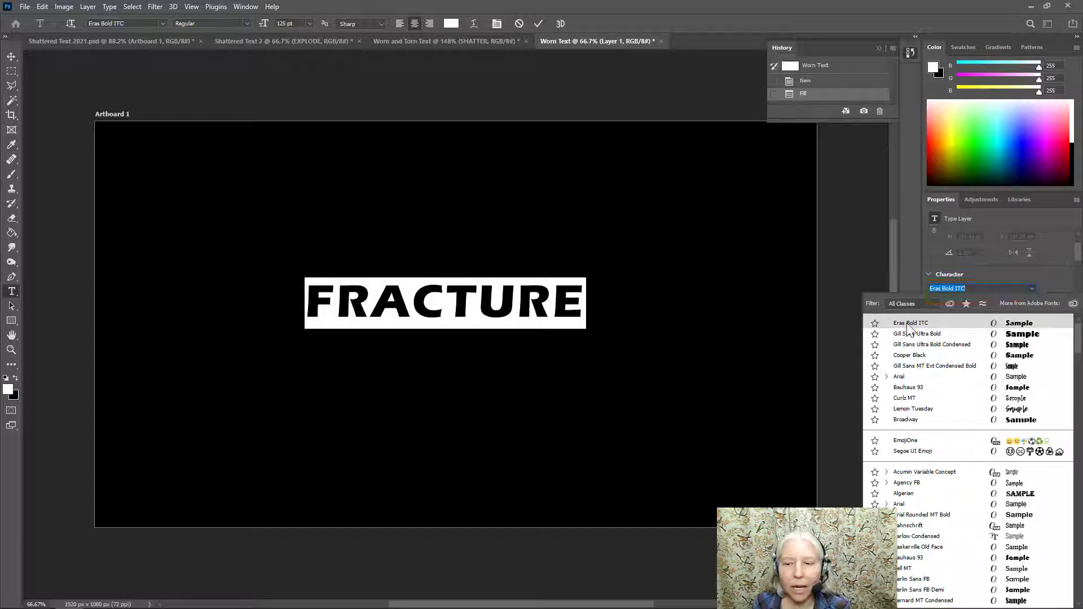
pyautogui.click(935, 324)
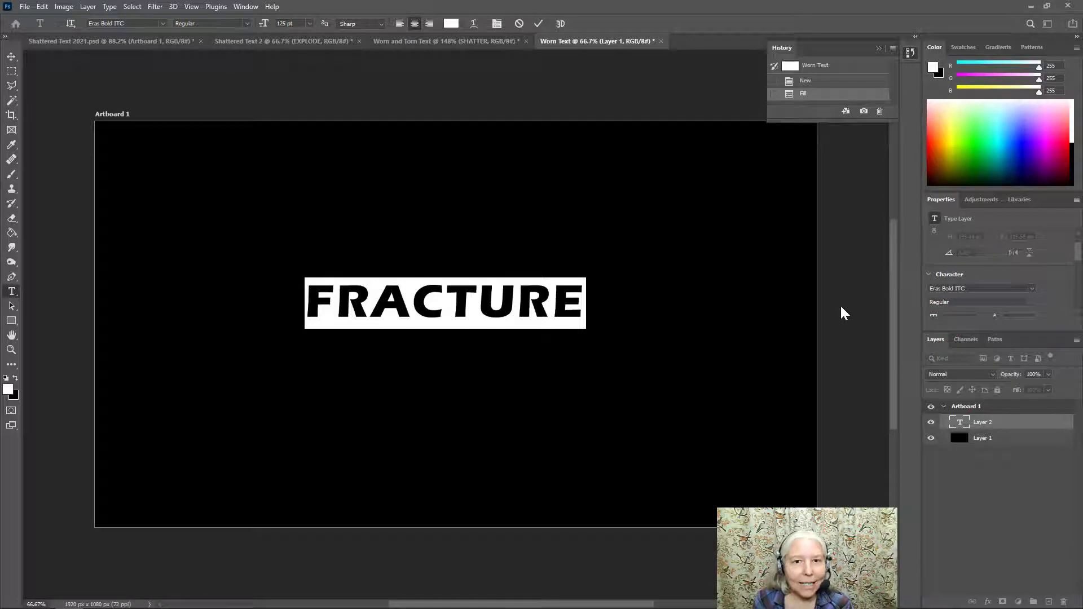
pyautogui.click(538, 24)
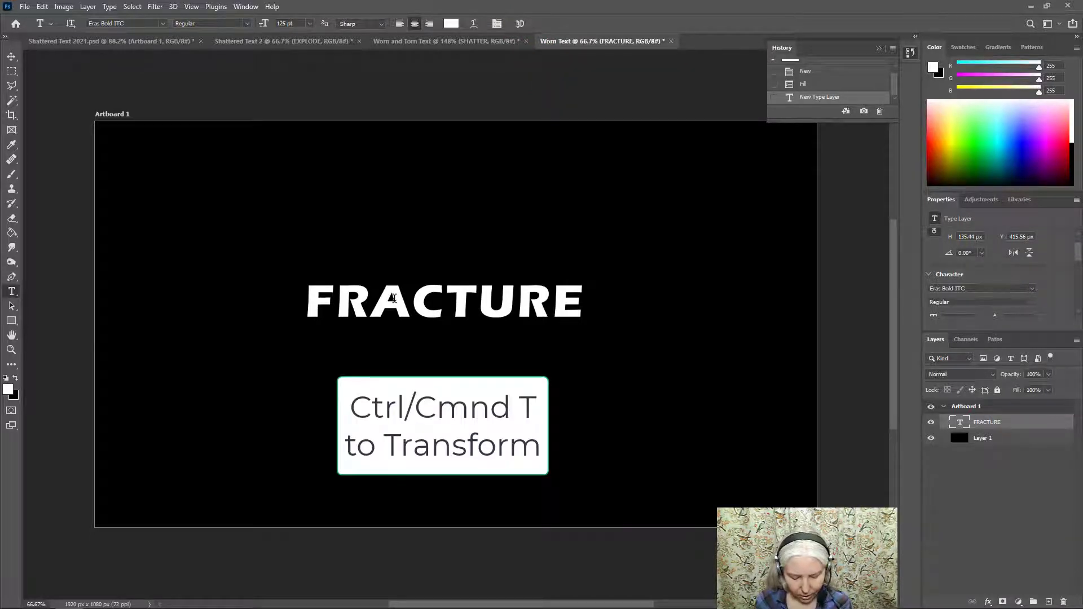
# Step: Stretch the FRACTURE text non-proportionally to about 231% width and 367% height and center it on the artboard
pyautogui.hotkey('ctrl', 't')
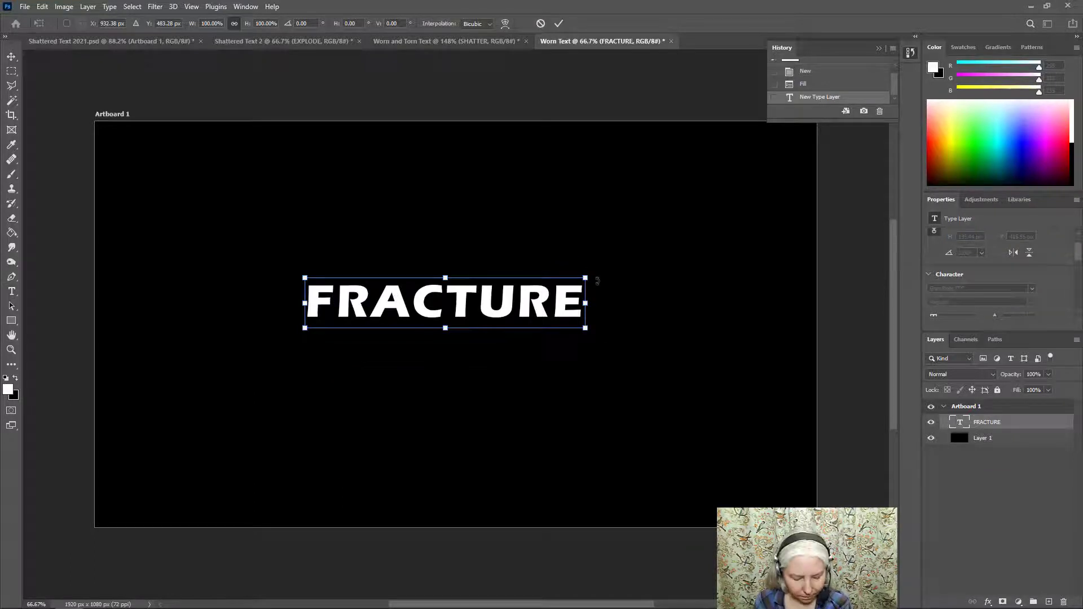
pyautogui.moveTo(585, 278); pyautogui.dragTo(776, 219)
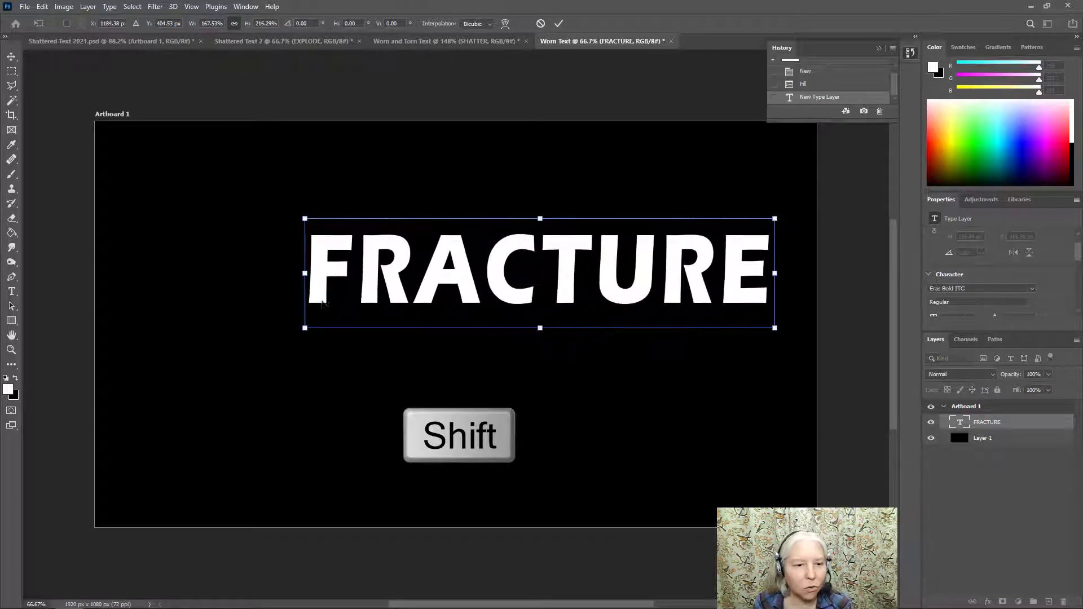
pyautogui.moveTo(305, 327); pyautogui.dragTo(126, 404)
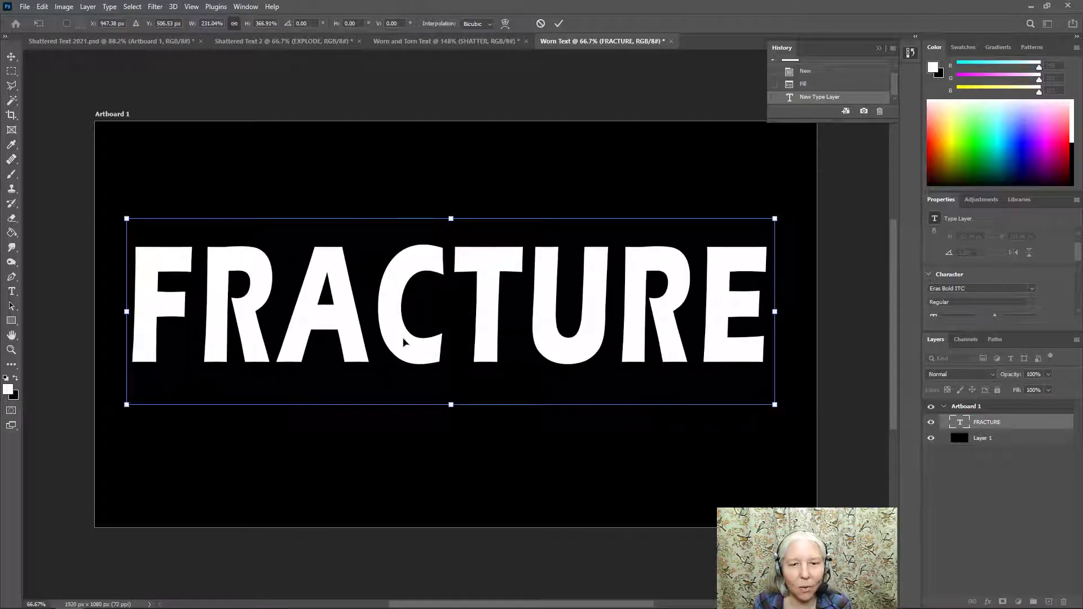
pyautogui.moveTo(401, 343); pyautogui.dragTo(410, 353)
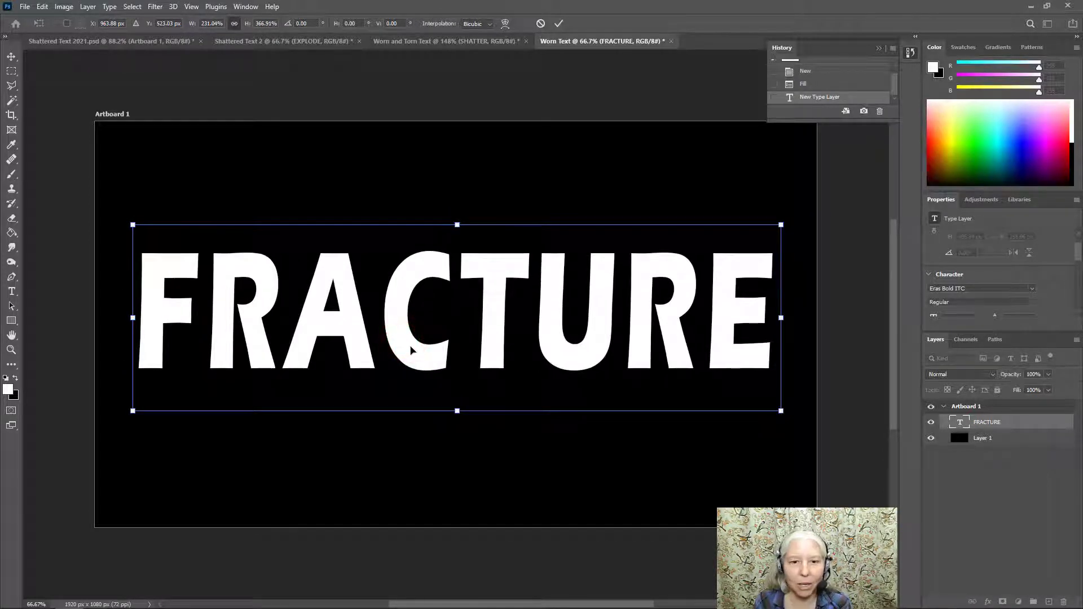
pyautogui.click(558, 24)
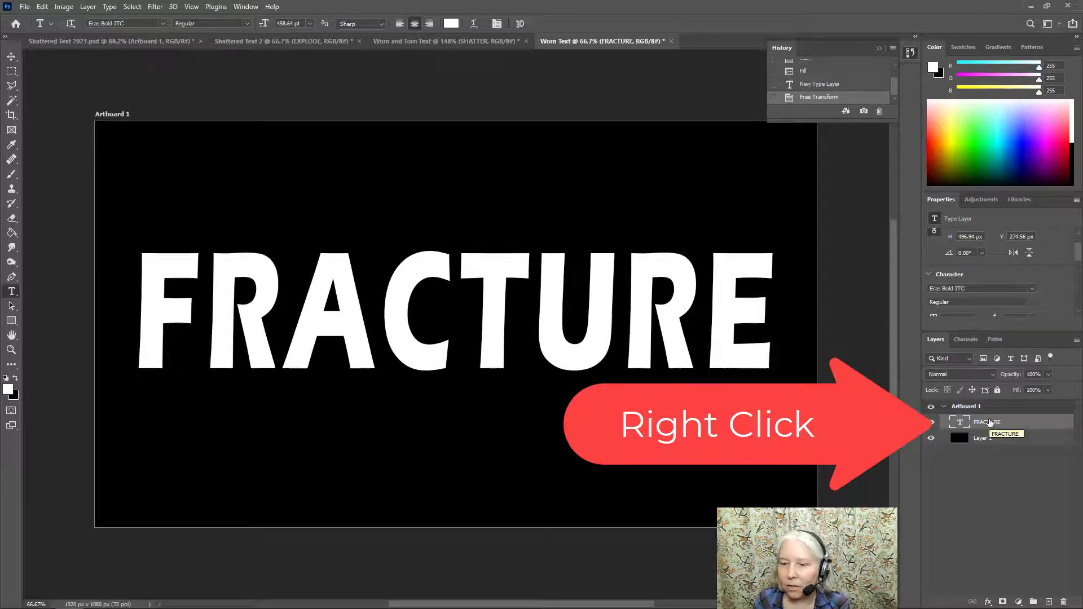
# Step: Rasterize the FRACTURE type layer
pyautogui.rightClick(991, 424)
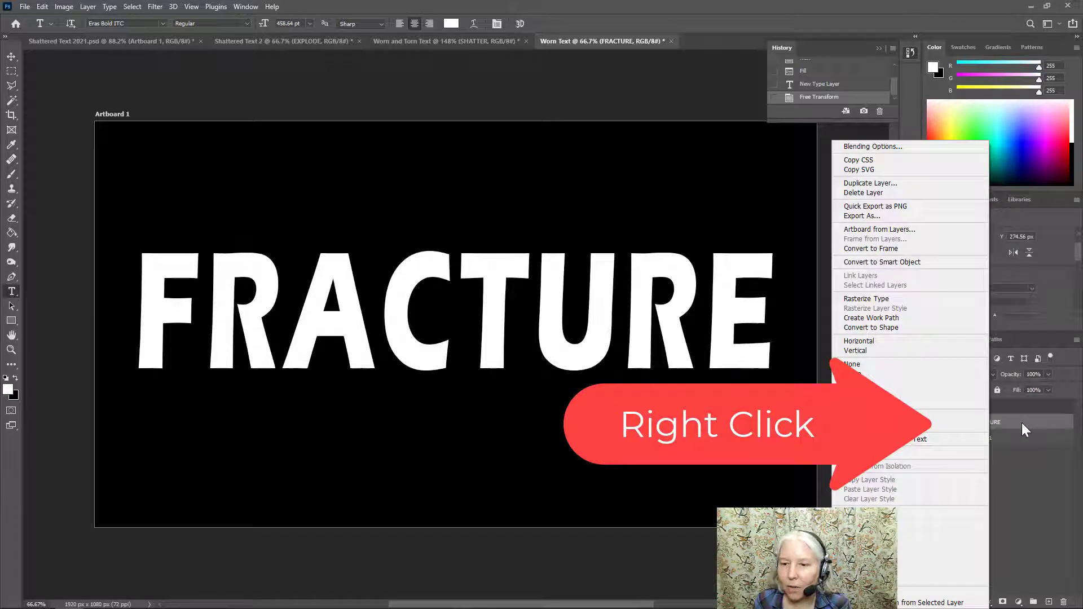
pyautogui.click(895, 297)
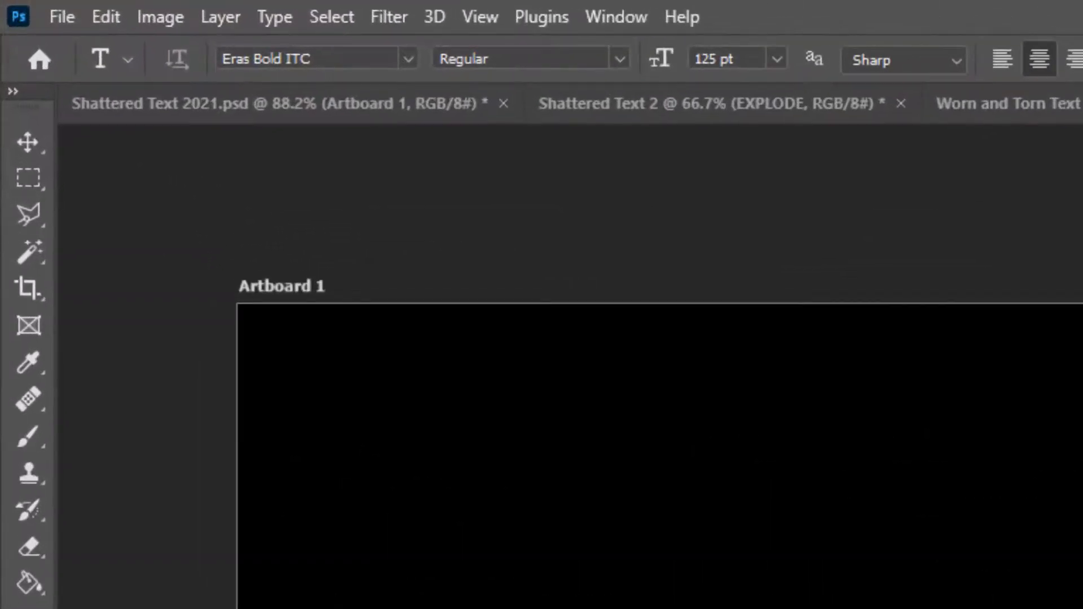
# Step: Select the tops of all the FRACTURE letters with a jagged Polygonal Lasso outline closed above the word, and move them up about 24 px
pyautogui.click(42, 217)
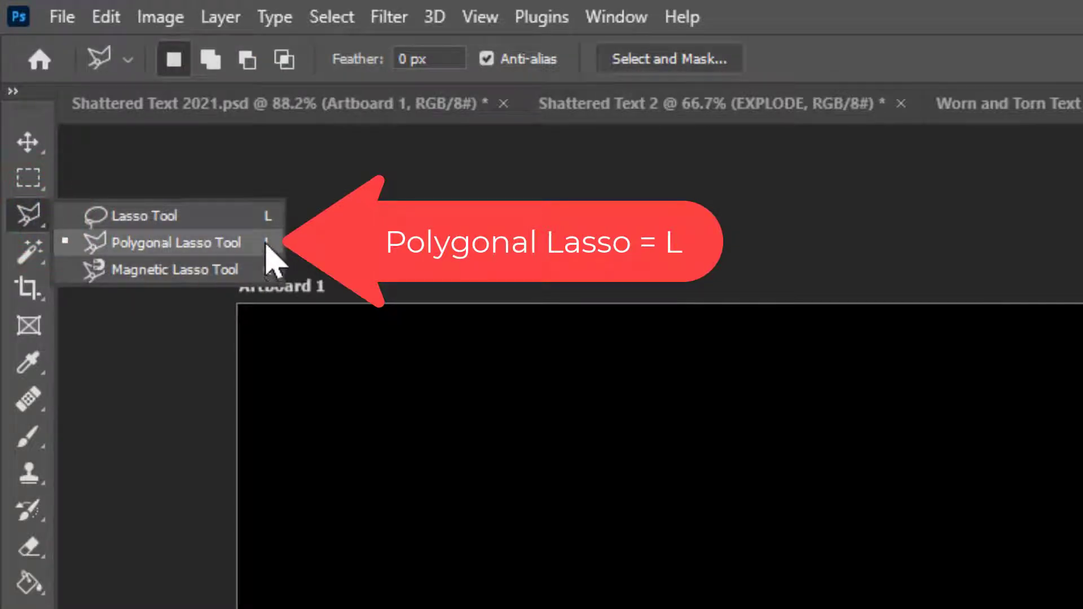
pyautogui.click(208, 243)
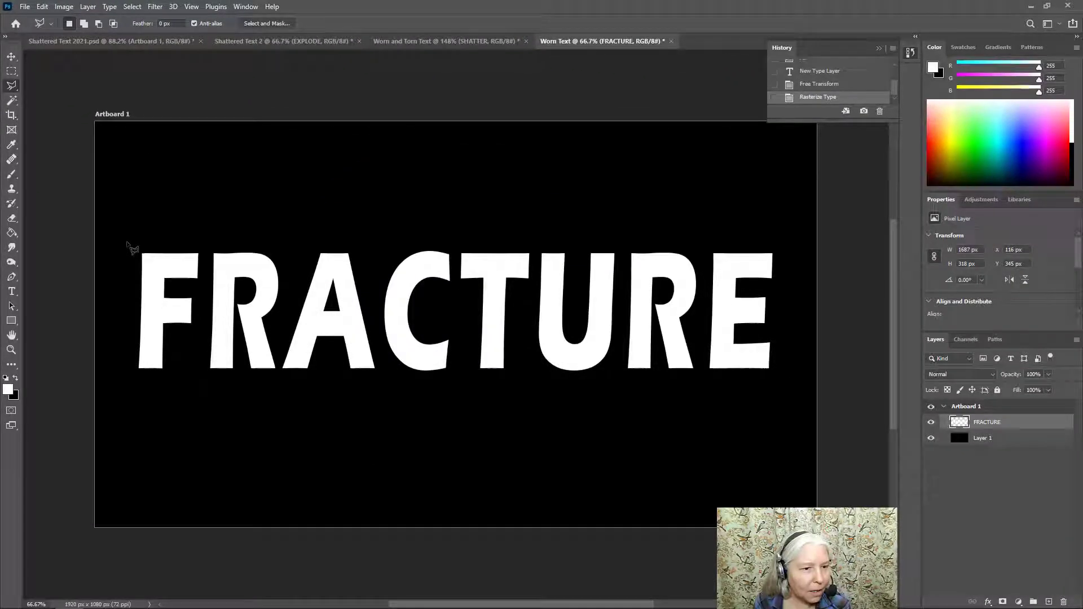
pyautogui.click(124, 244)
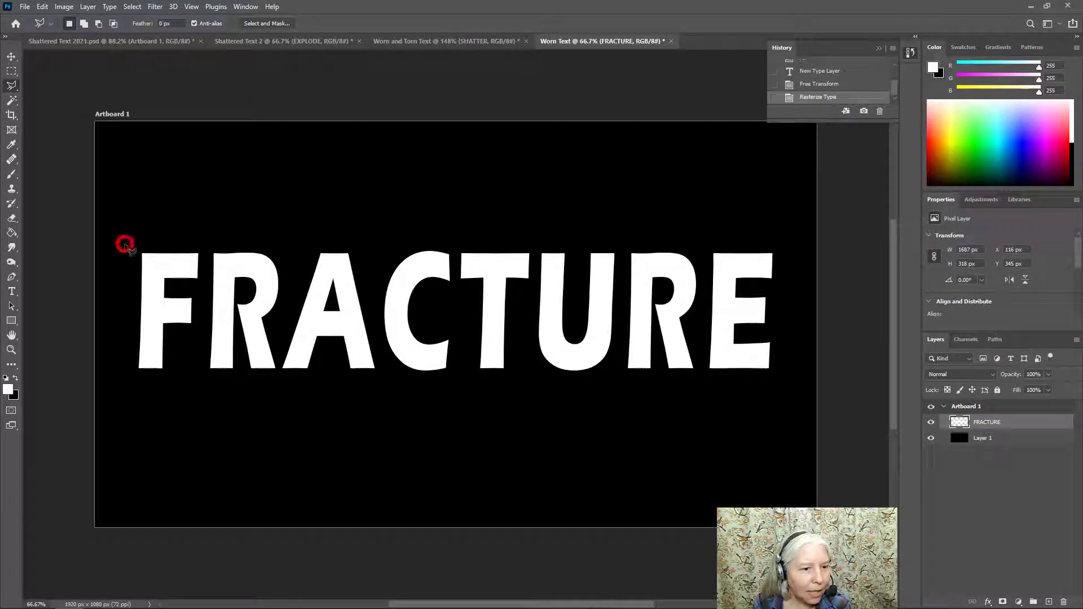
pyautogui.click(154, 263)
pyautogui.click(183, 259)
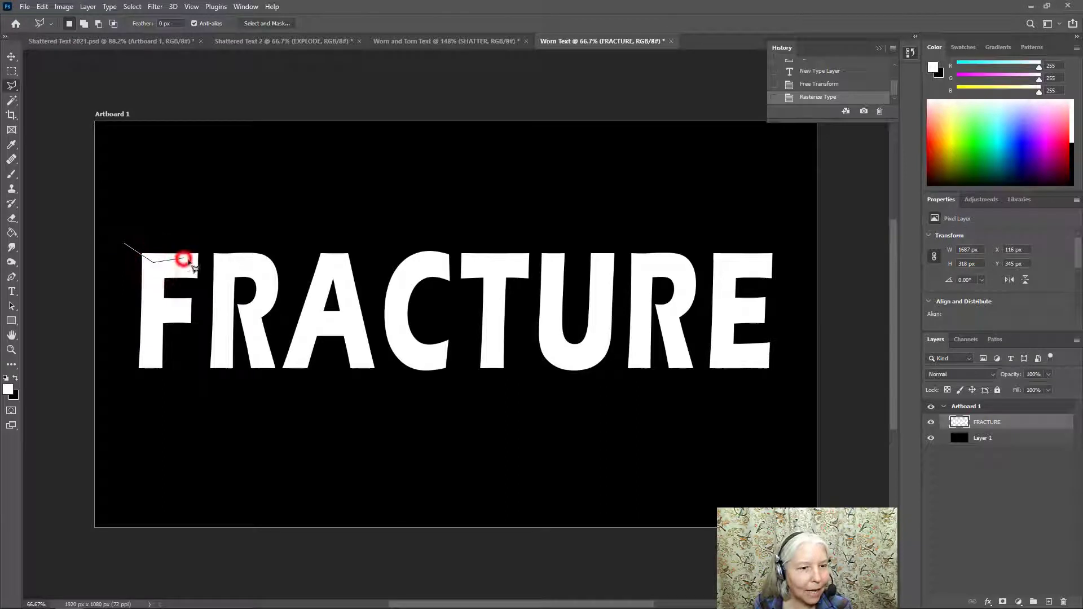
pyautogui.click(204, 270)
pyautogui.click(224, 256)
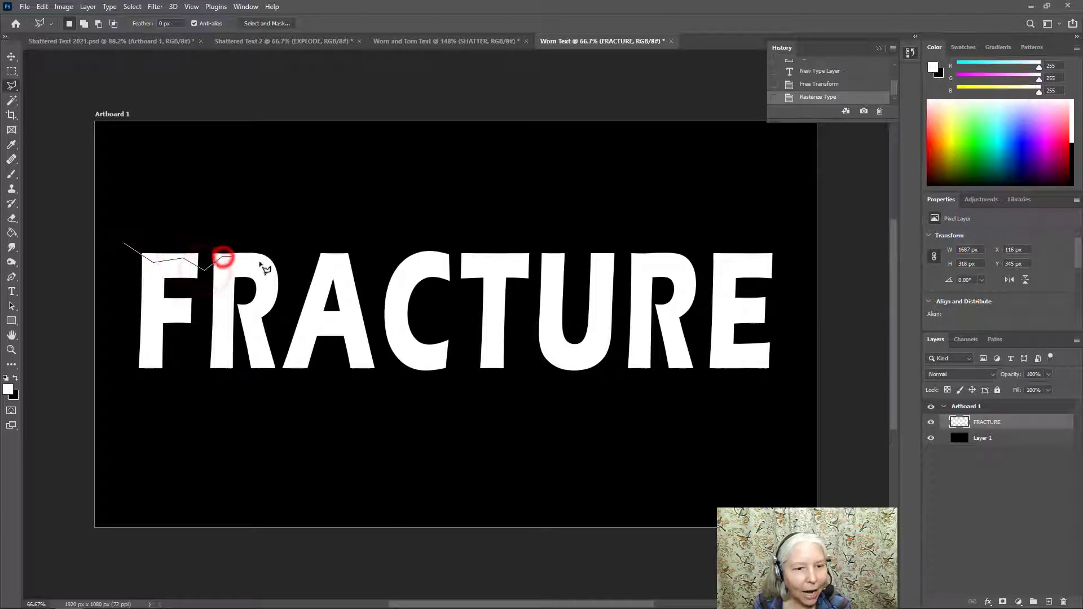
pyautogui.click(250, 263)
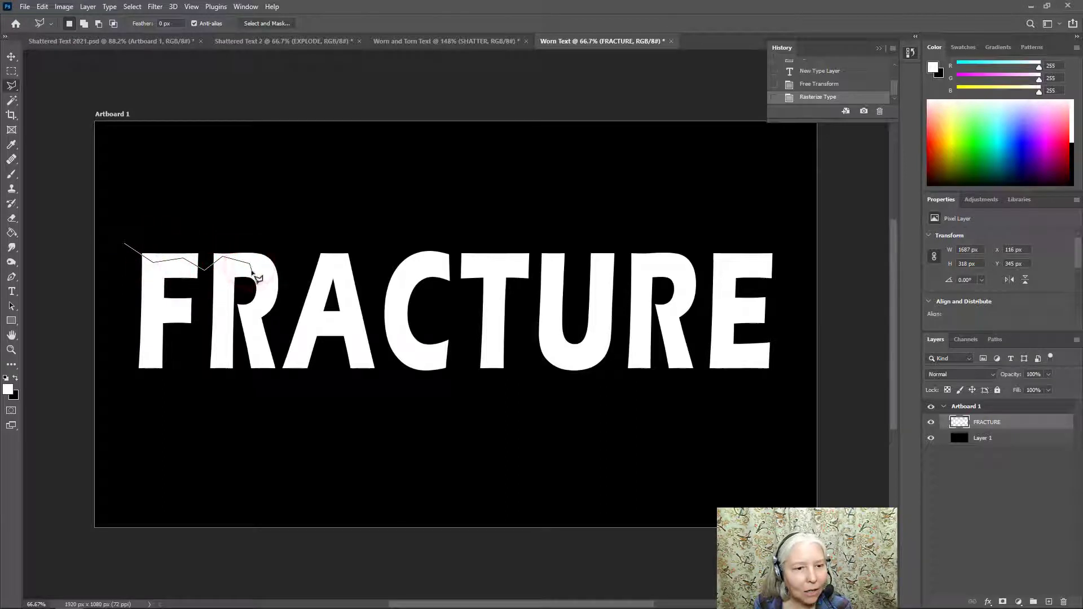
pyautogui.click(250, 270)
pyautogui.click(268, 270)
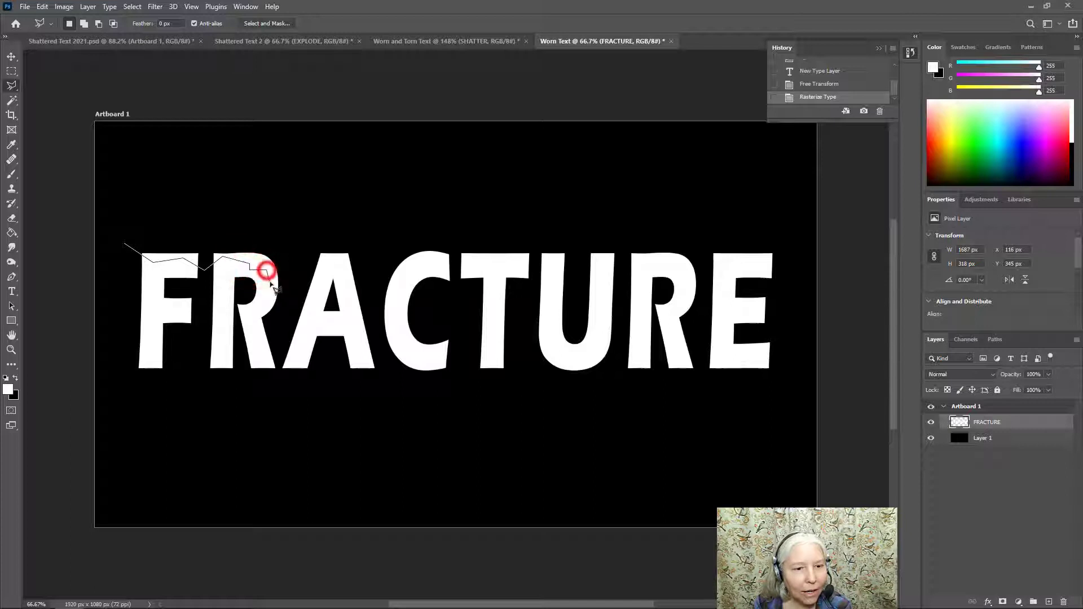
pyautogui.click(270, 281)
pyautogui.click(309, 255)
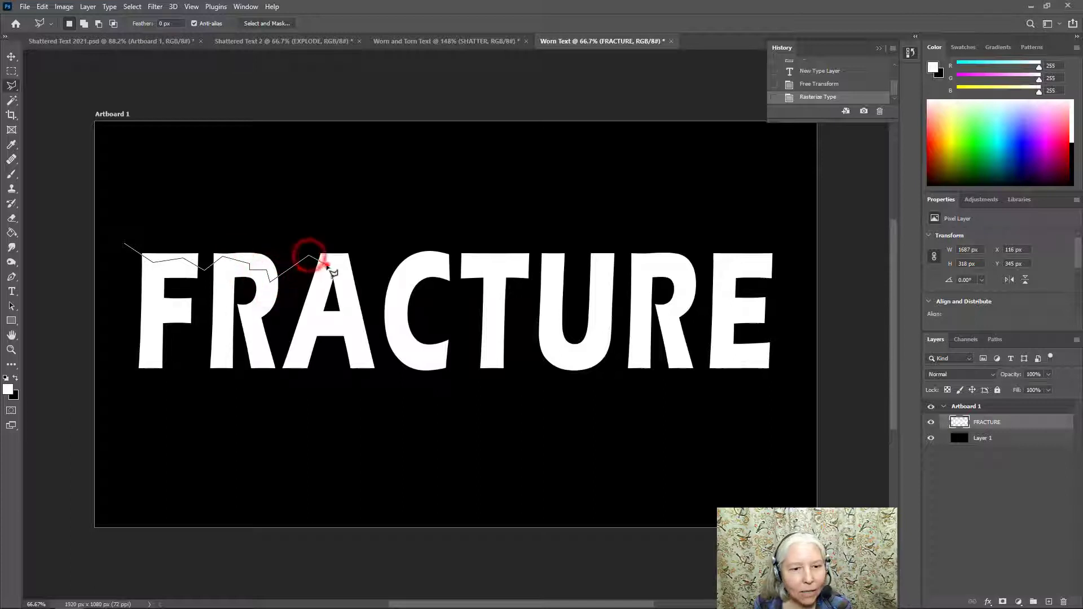
pyautogui.click(327, 264)
pyautogui.click(341, 261)
pyautogui.click(344, 277)
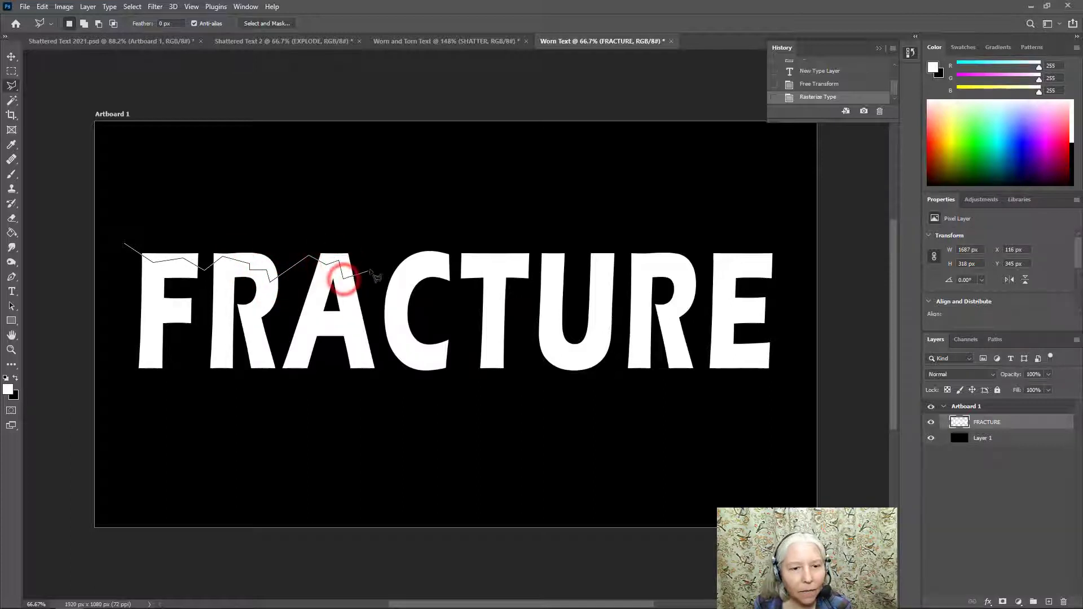
pyautogui.click(375, 266)
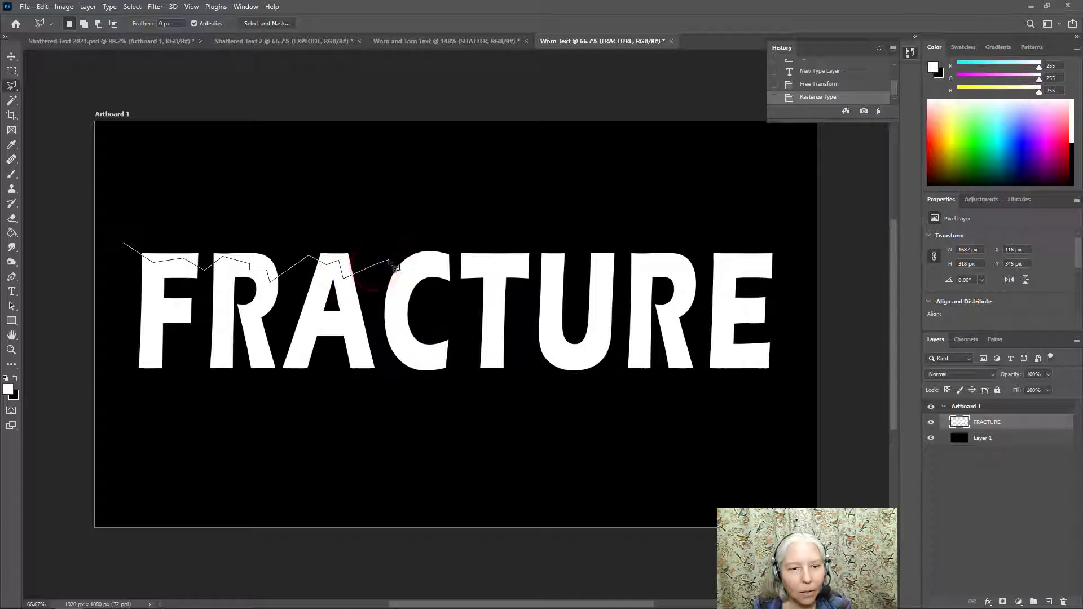
pyautogui.click(389, 260)
pyautogui.click(408, 271)
pyautogui.click(426, 260)
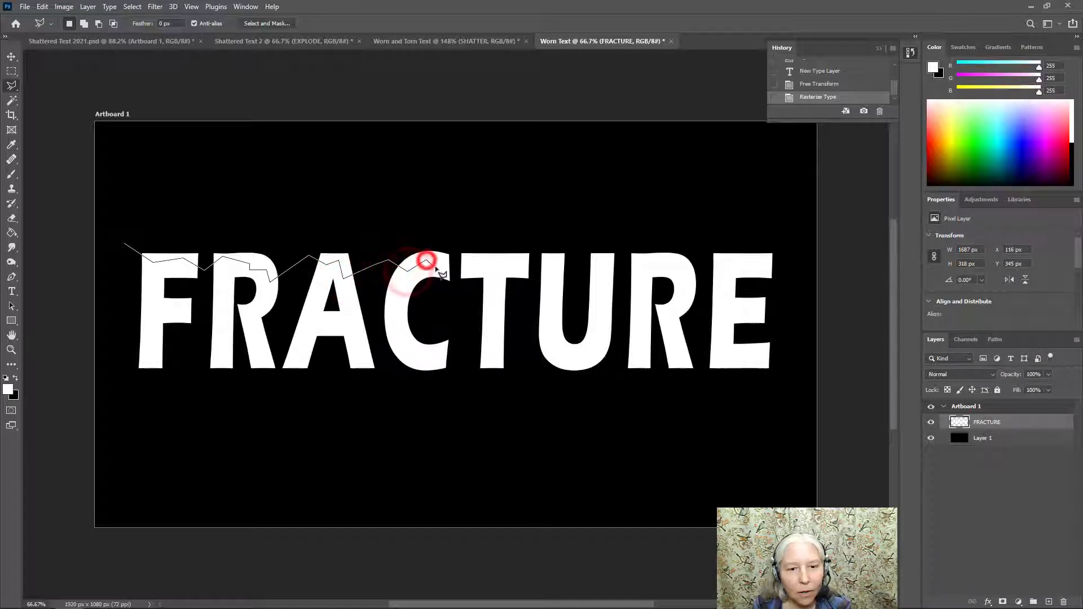
pyautogui.click(450, 285)
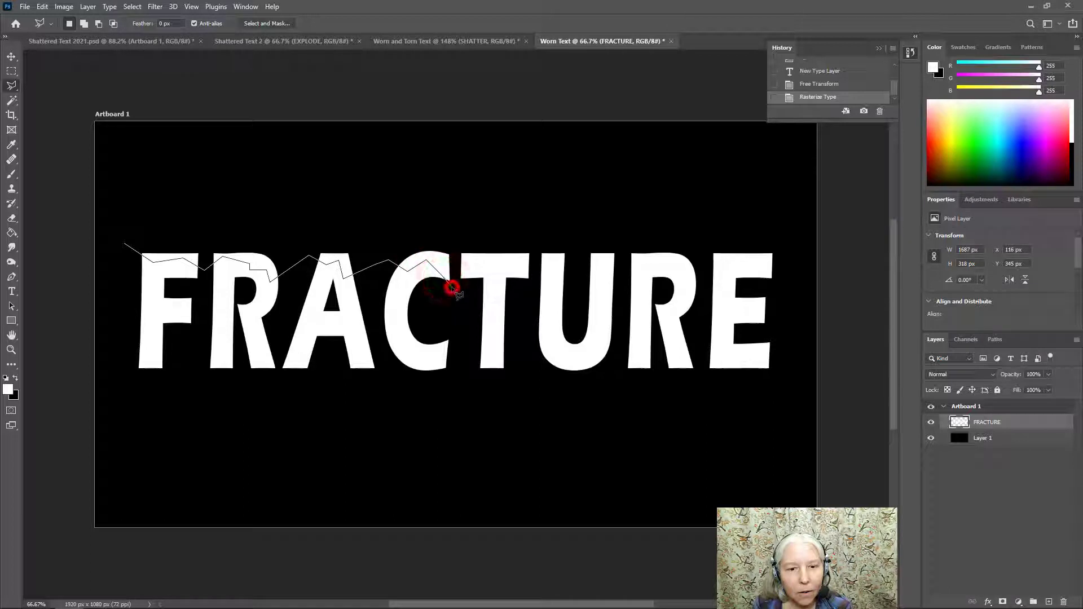
pyautogui.click(468, 263)
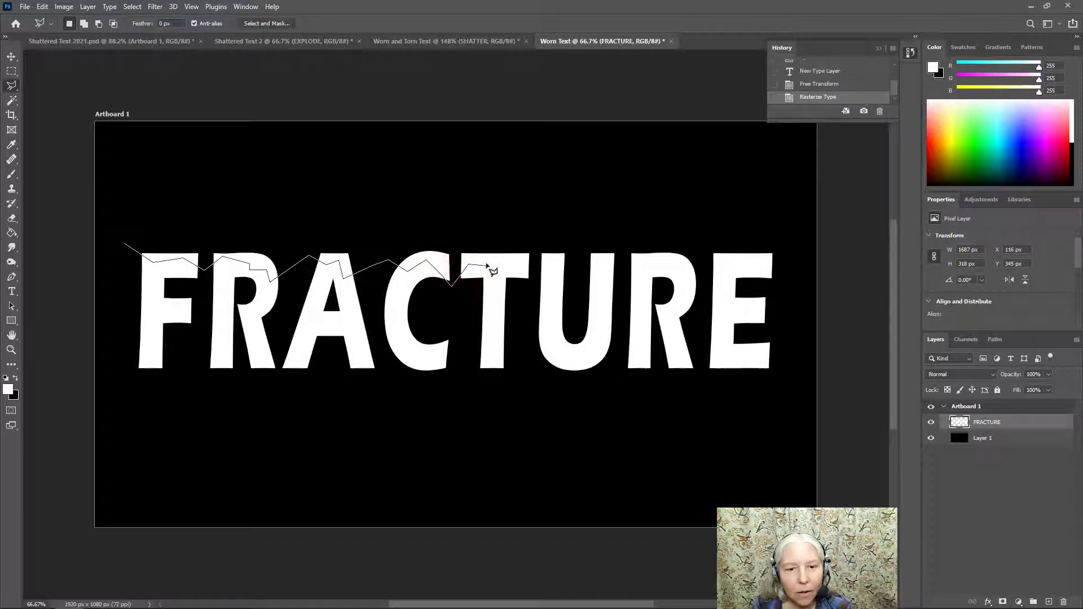
pyautogui.click(486, 267)
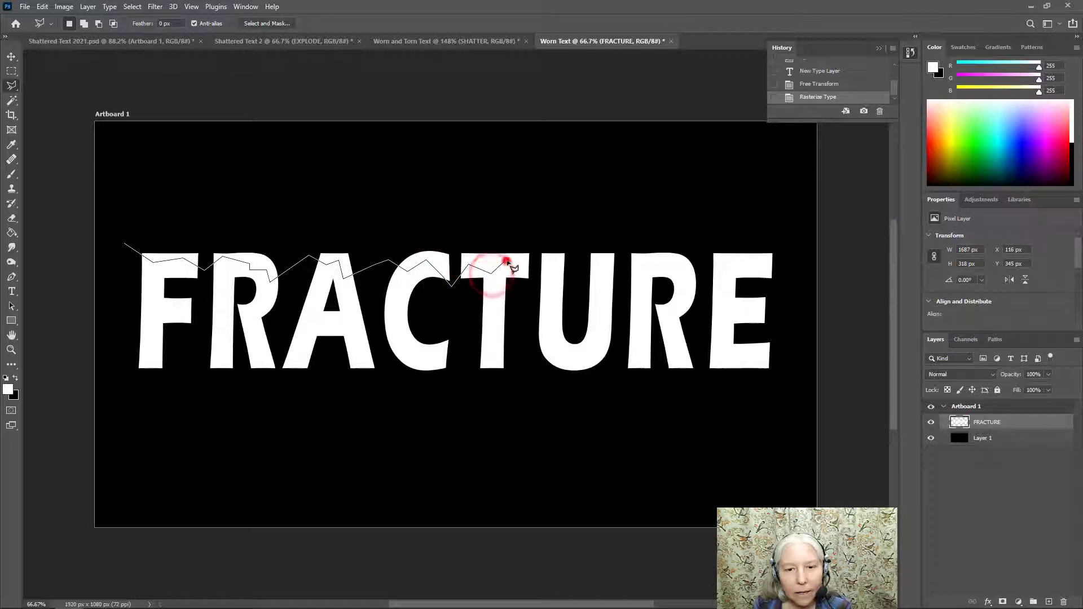
pyautogui.click(505, 260)
pyautogui.click(530, 276)
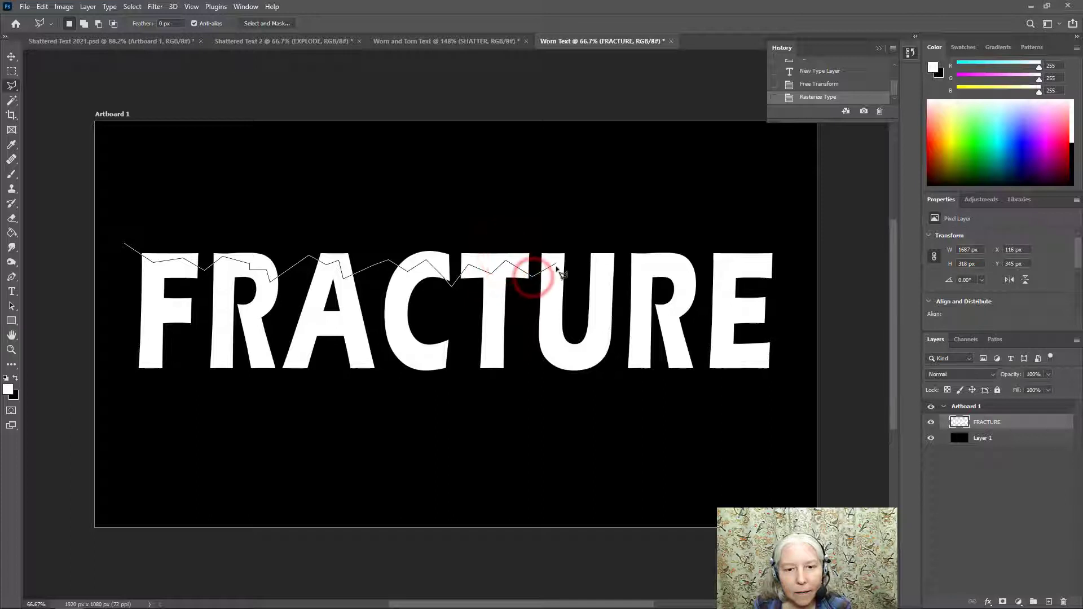
pyautogui.click(555, 263)
pyautogui.click(559, 286)
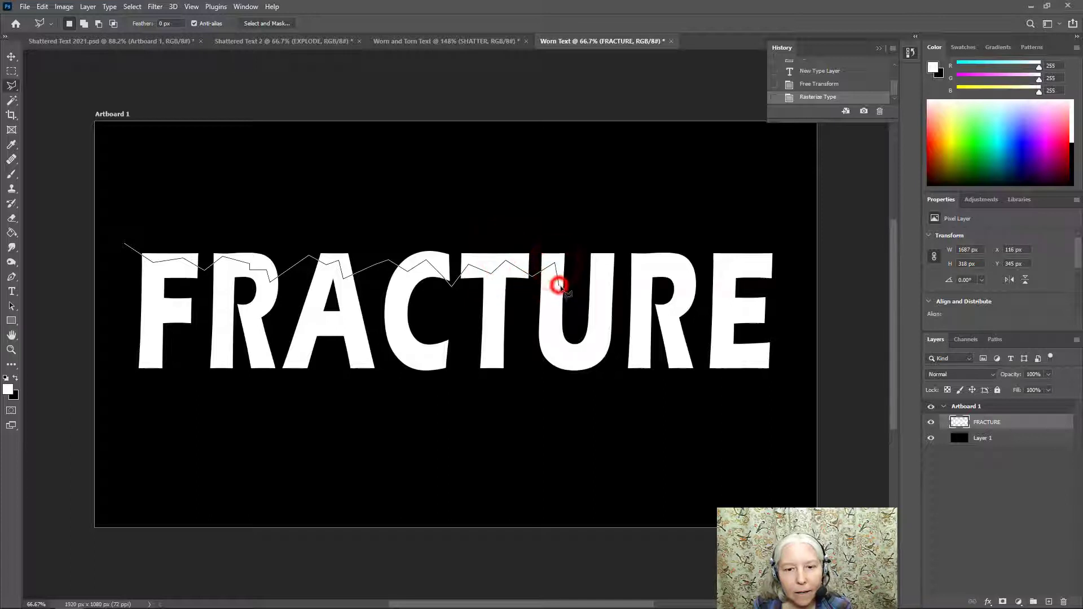
pyautogui.click(586, 291)
pyautogui.click(602, 272)
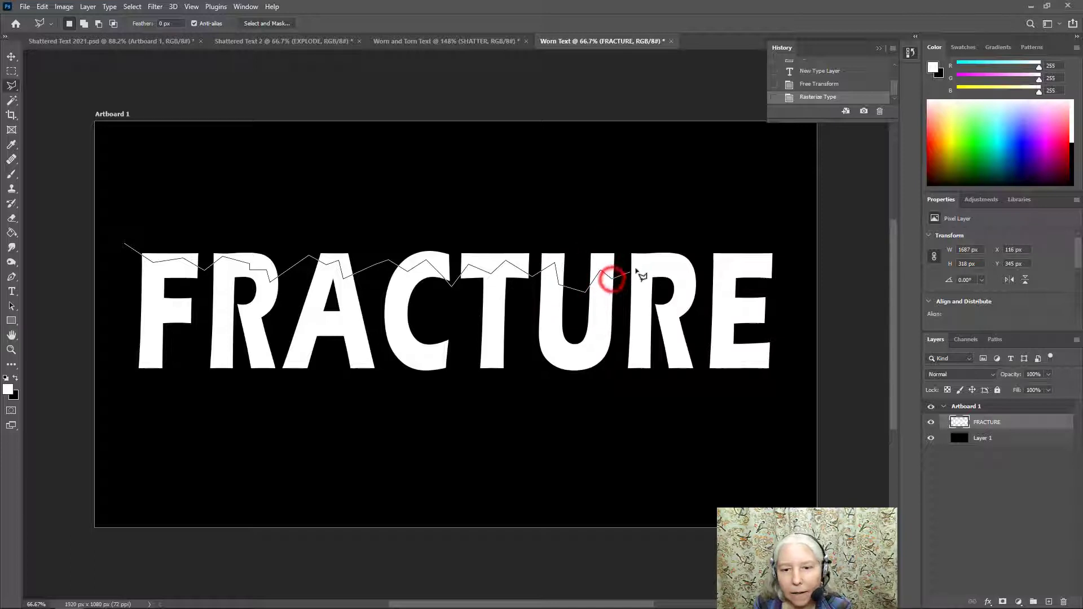
pyautogui.click(645, 263)
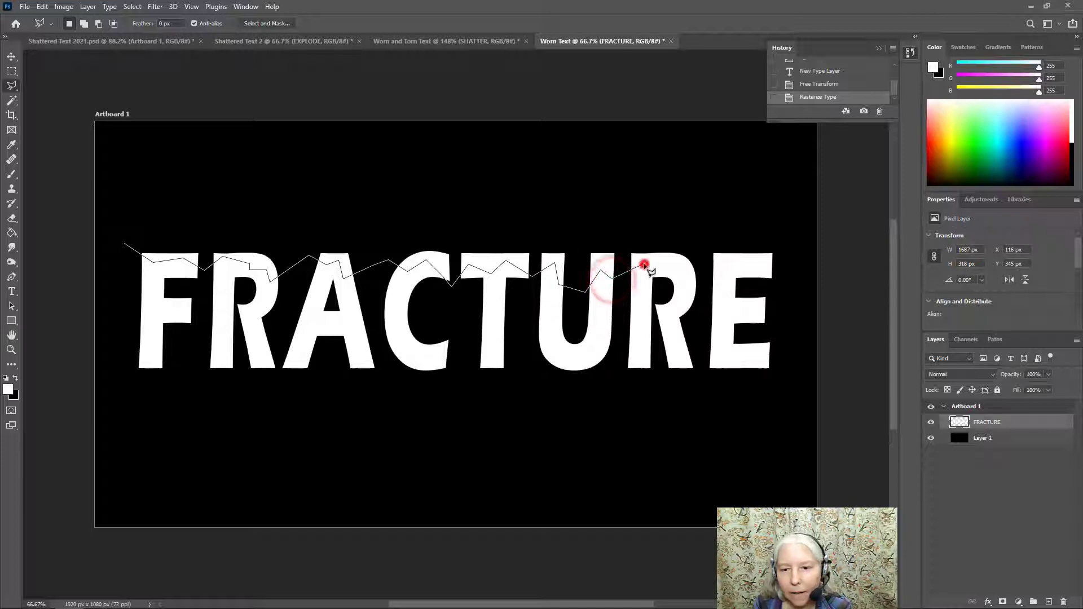
pyautogui.click(672, 263)
pyautogui.click(690, 289)
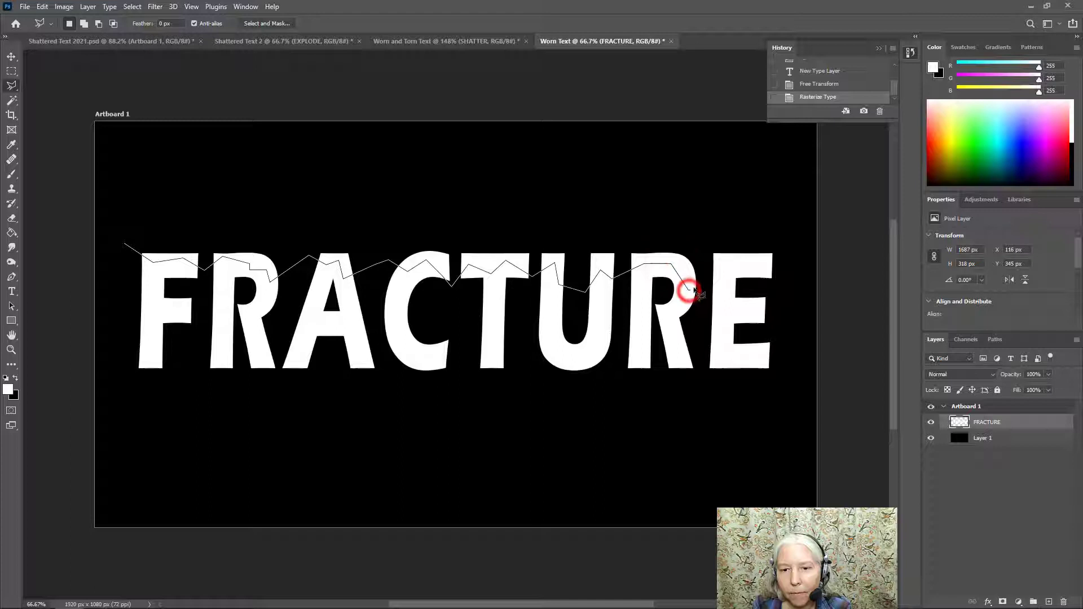
pyautogui.click(721, 263)
pyautogui.click(736, 269)
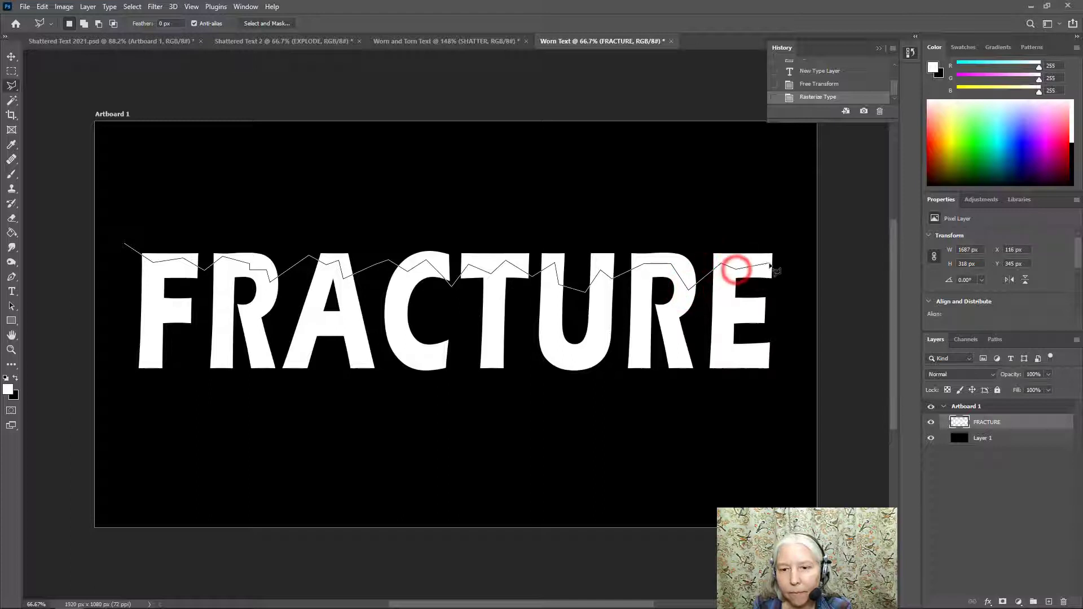
pyautogui.click(771, 260)
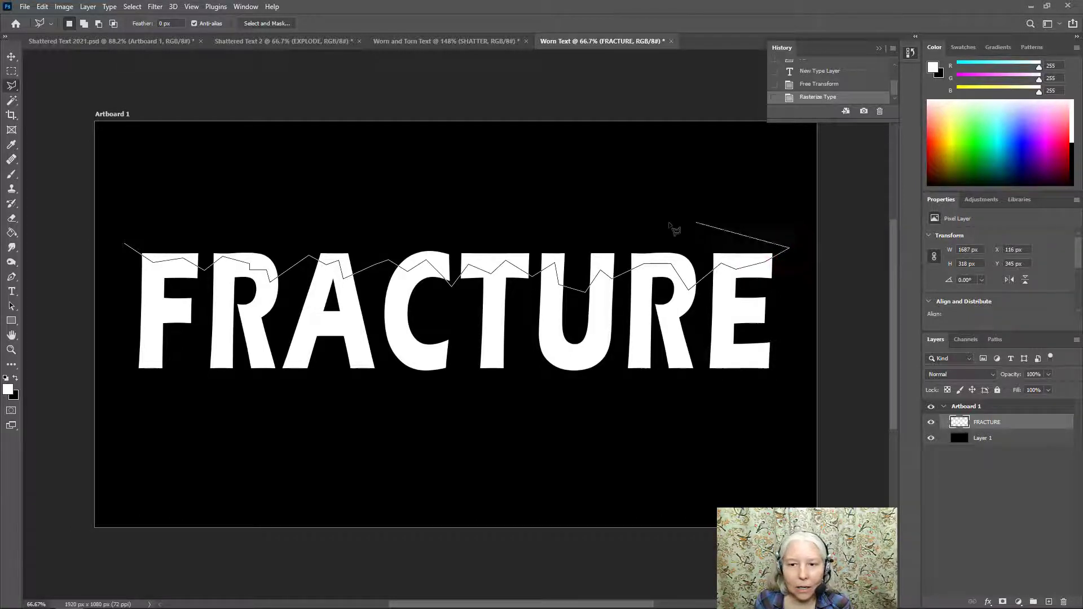
pyautogui.click(305, 214)
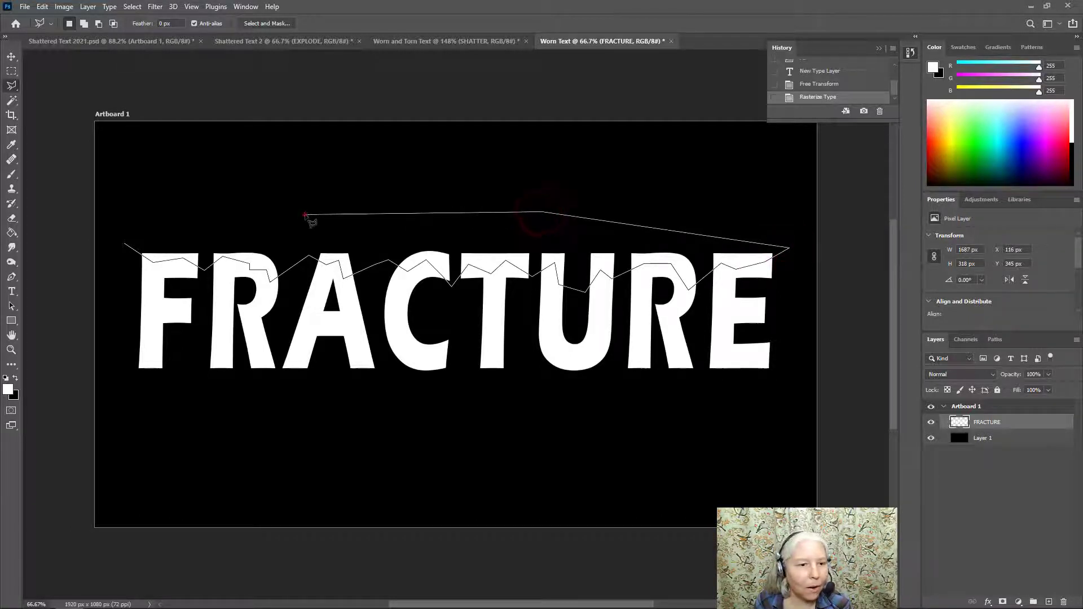
pyautogui.click(142, 224)
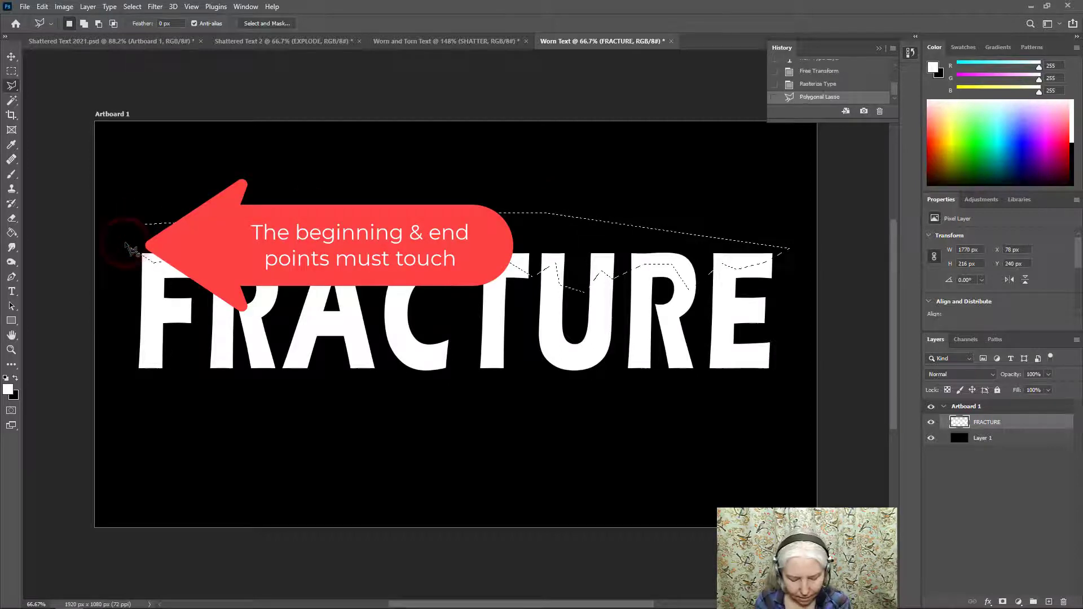
pyautogui.click(127, 245)
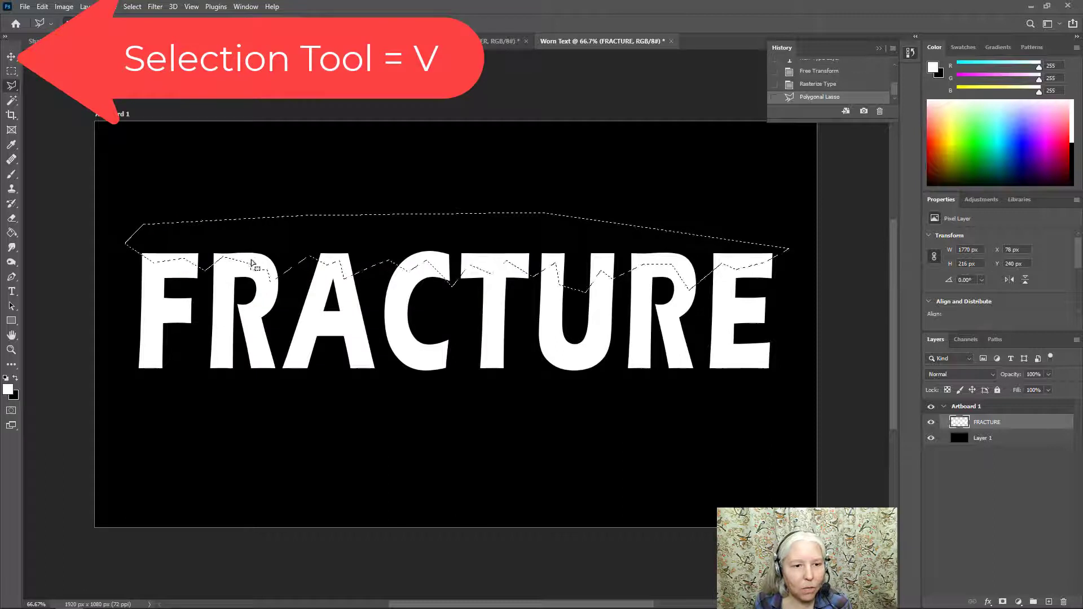
pyautogui.press('v')
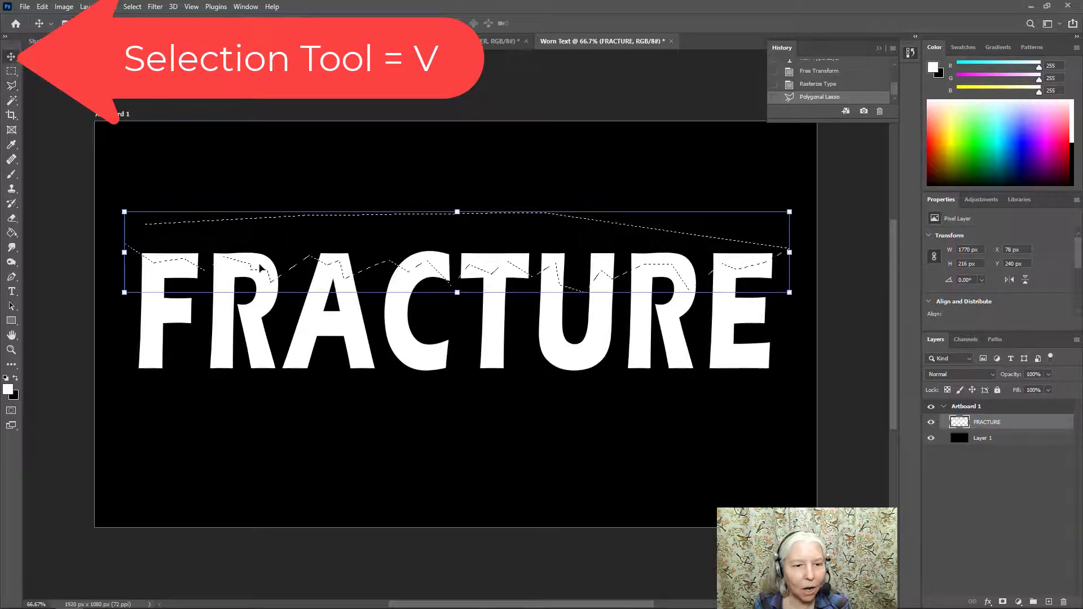
pyautogui.moveTo(259, 266); pyautogui.dragTo(260, 257)
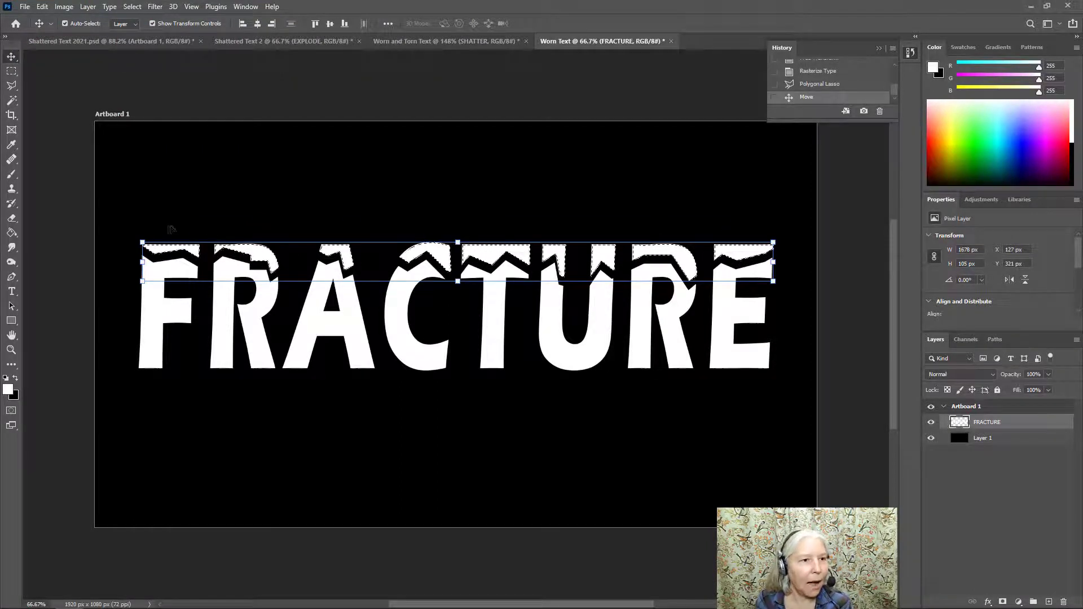
# Step: Select the bottoms of all the FRACTURE letters with a jagged Polygonal Lasso outline closed below the word, and move them down about 27 px
pyautogui.click(11, 83)
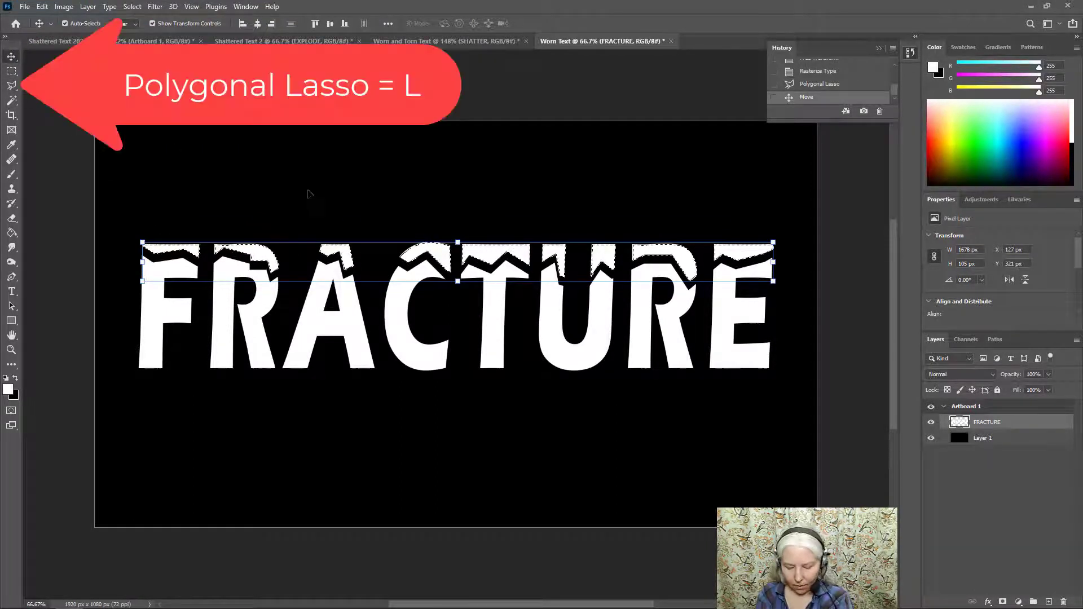
pyautogui.click(130, 332)
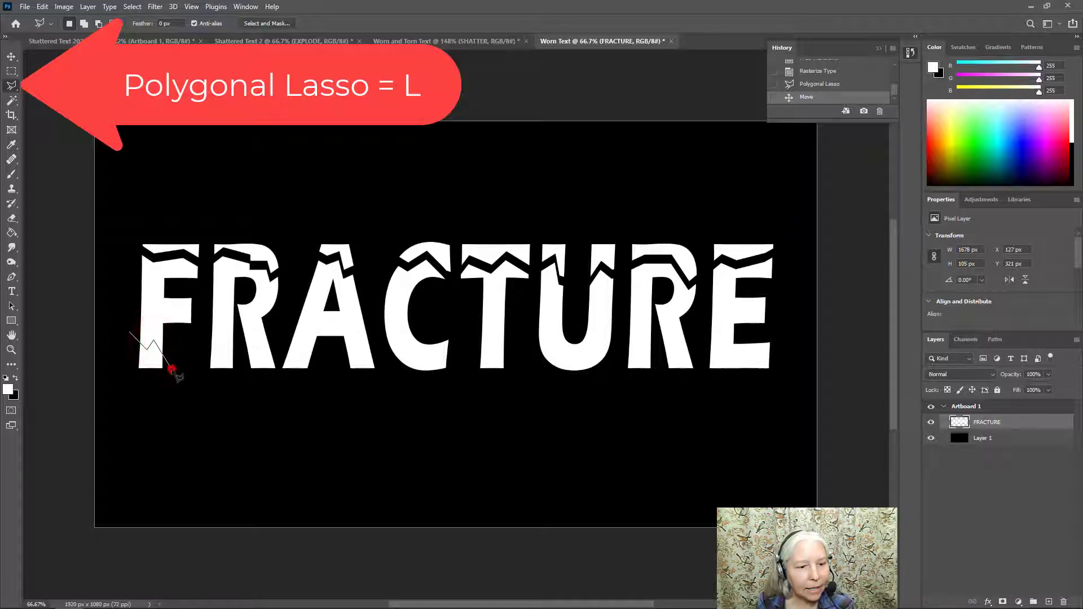
pyautogui.click(217, 338)
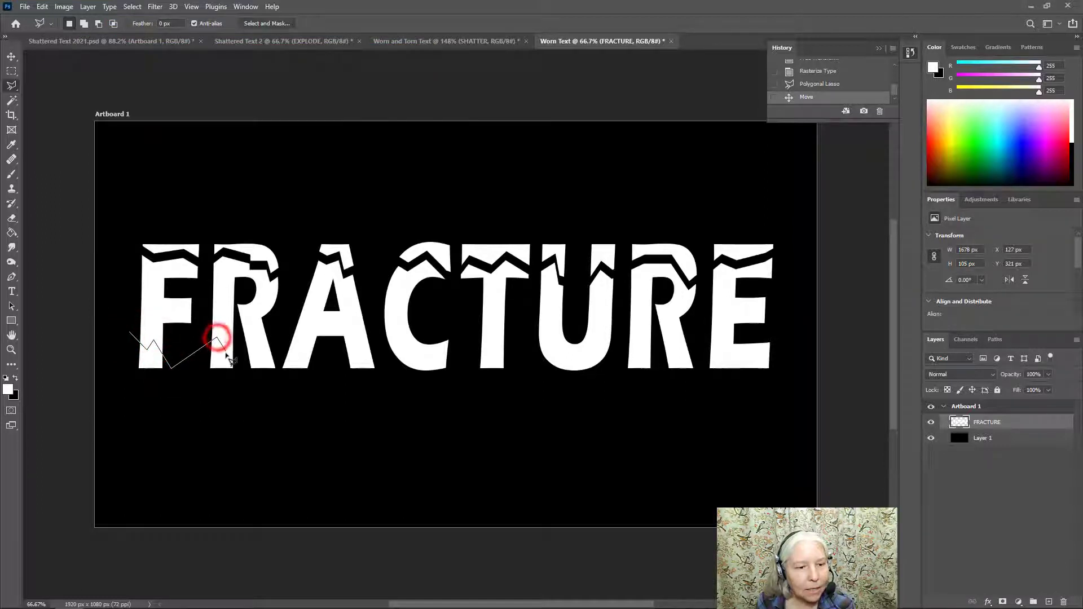
pyautogui.click(222, 352)
pyautogui.click(226, 342)
pyautogui.click(238, 360)
pyautogui.click(256, 342)
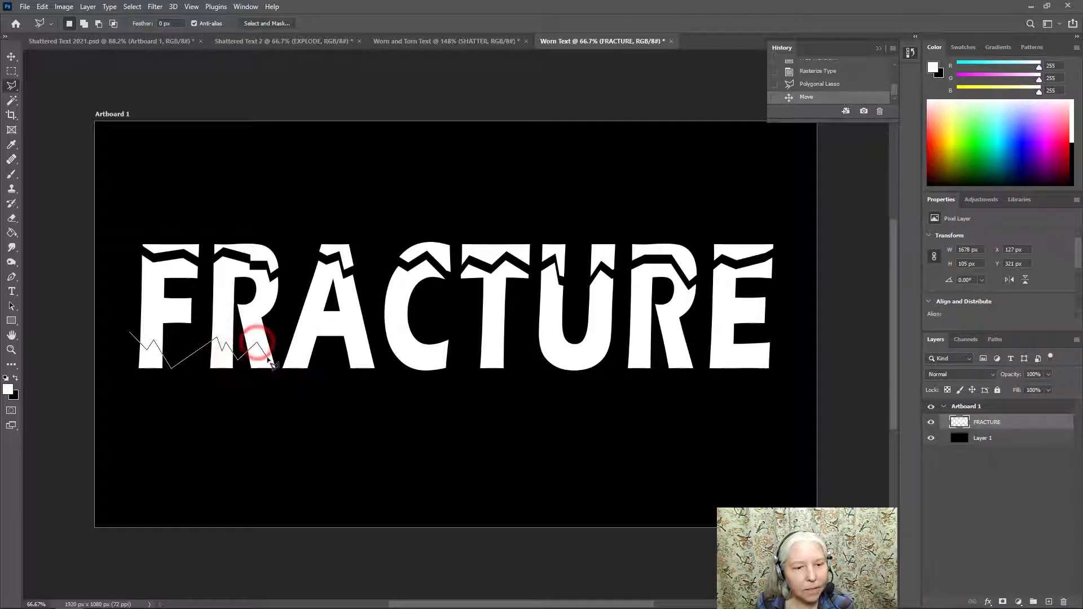
pyautogui.click(266, 362)
pyautogui.click(287, 334)
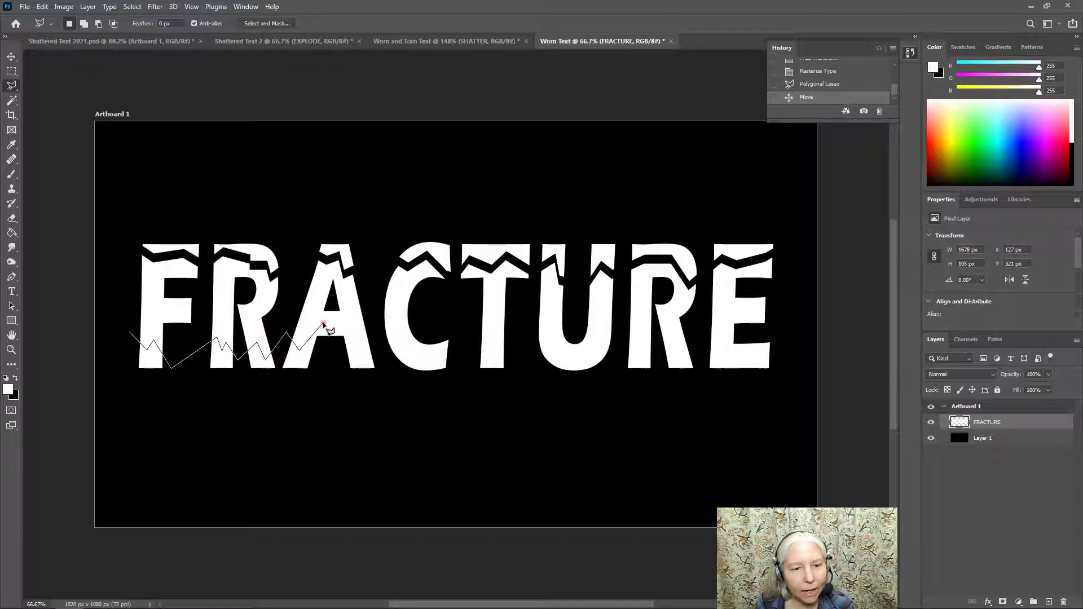
pyautogui.click(323, 324)
pyautogui.click(337, 328)
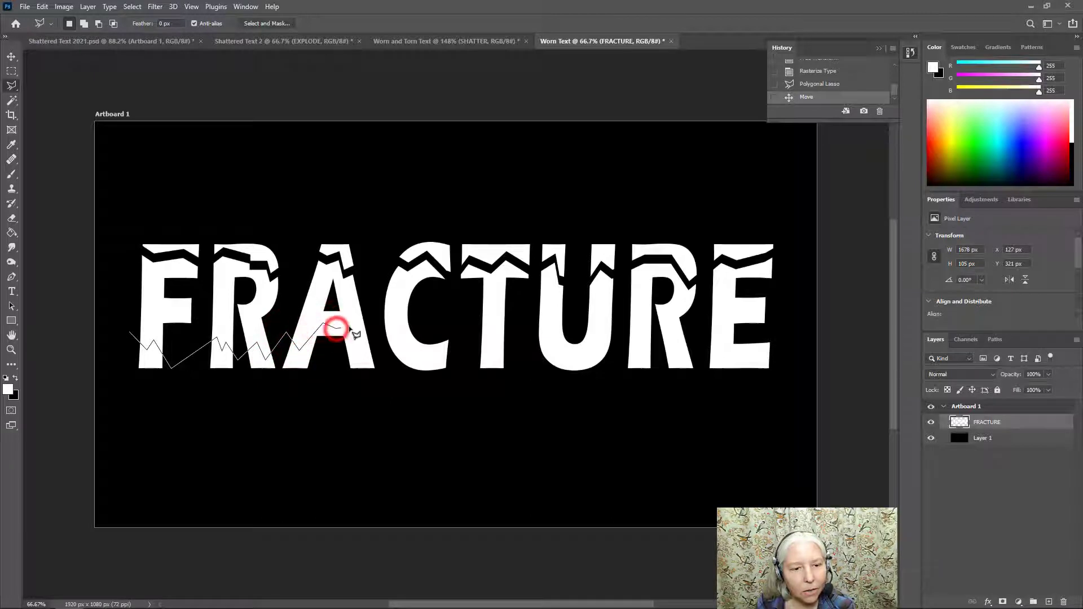
pyautogui.click(352, 320)
pyautogui.click(382, 361)
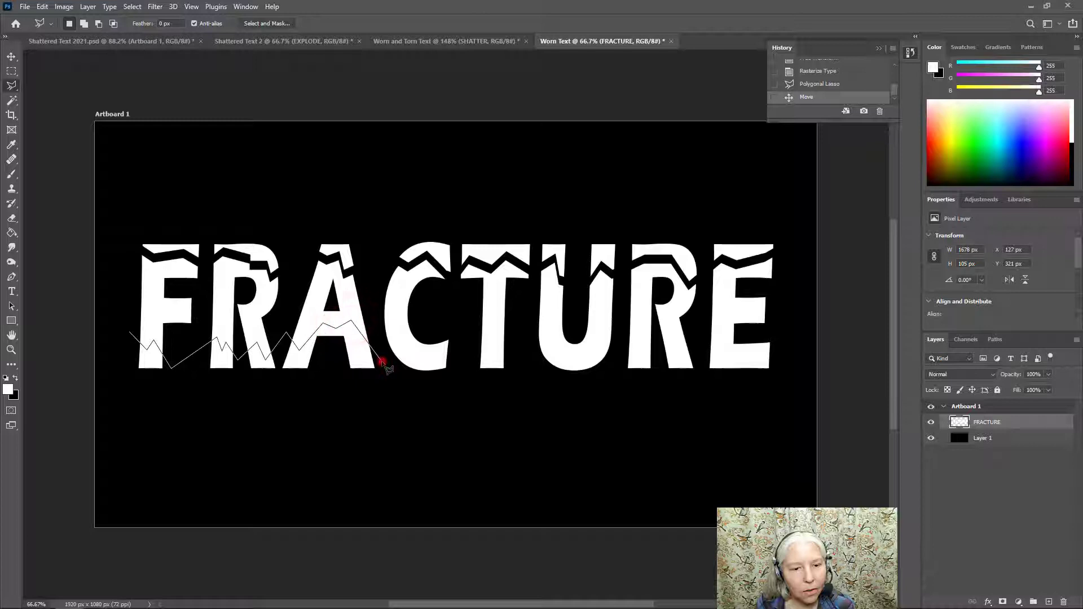
pyautogui.click(408, 343)
pyautogui.click(428, 359)
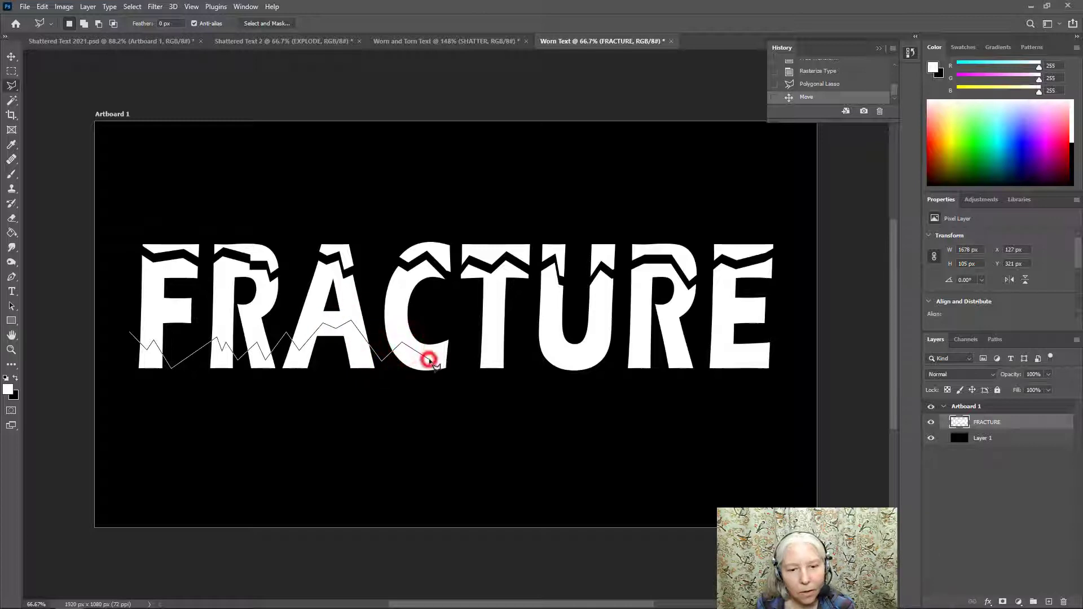
pyautogui.click(458, 342)
pyautogui.click(492, 356)
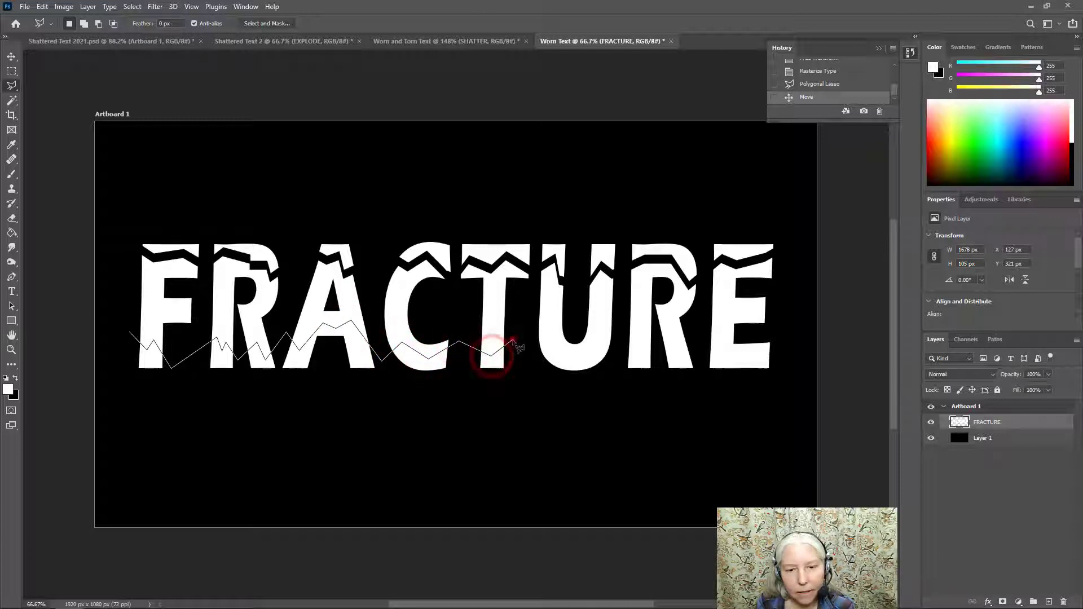
pyautogui.click(512, 340)
pyautogui.click(547, 334)
pyautogui.click(558, 351)
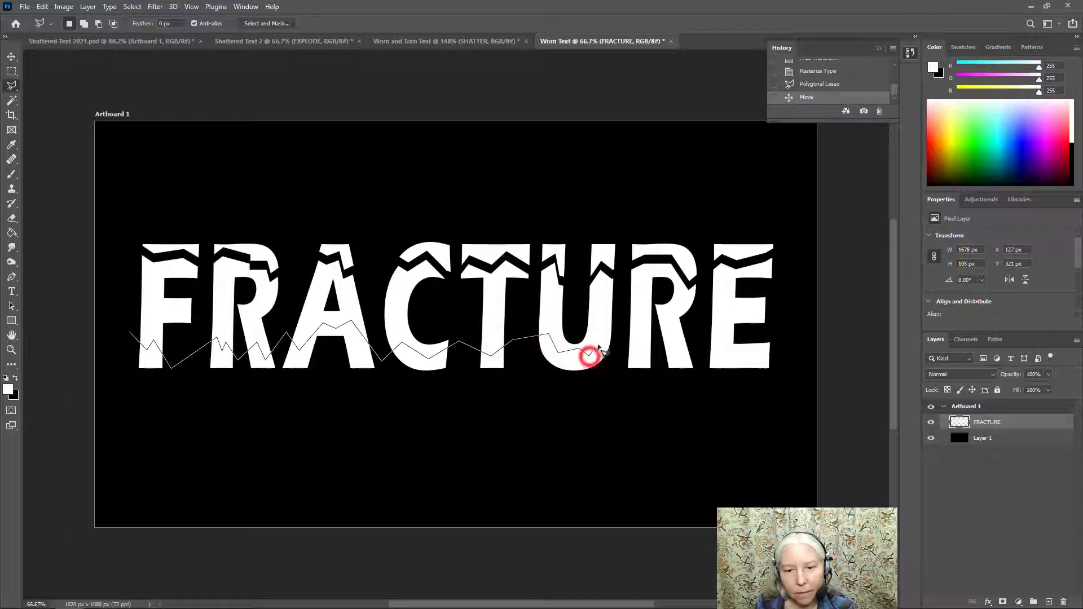
pyautogui.click(602, 340)
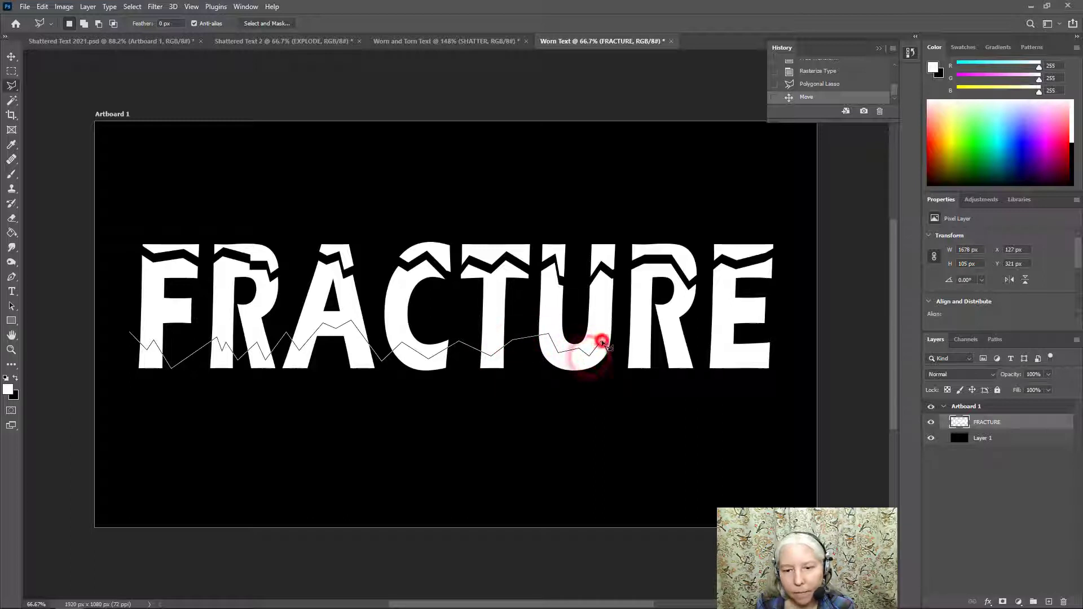
pyautogui.click(673, 355)
pyautogui.click(677, 339)
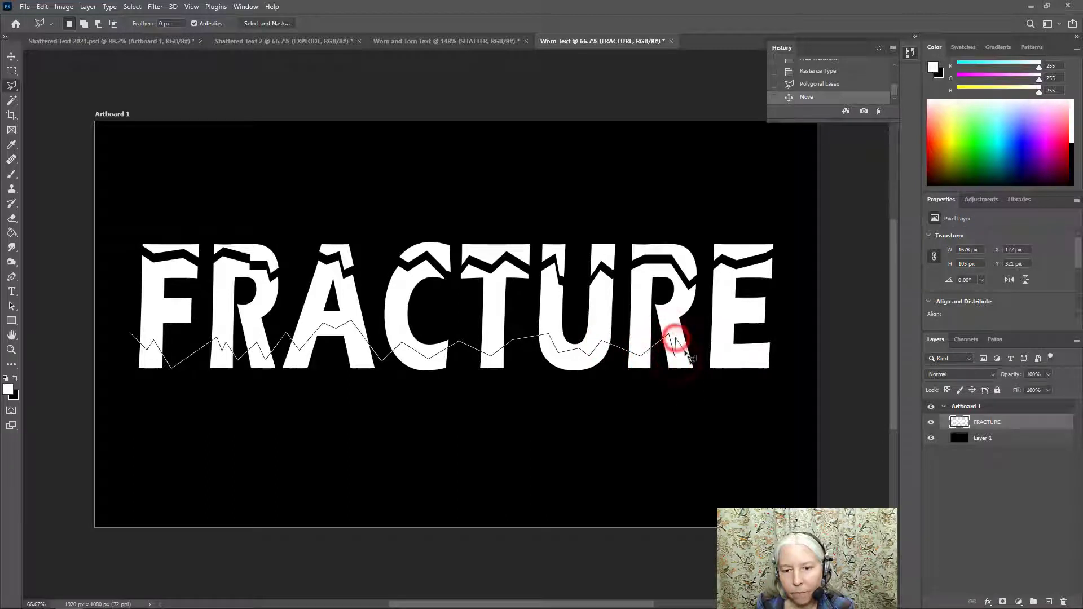
pyautogui.click(703, 326)
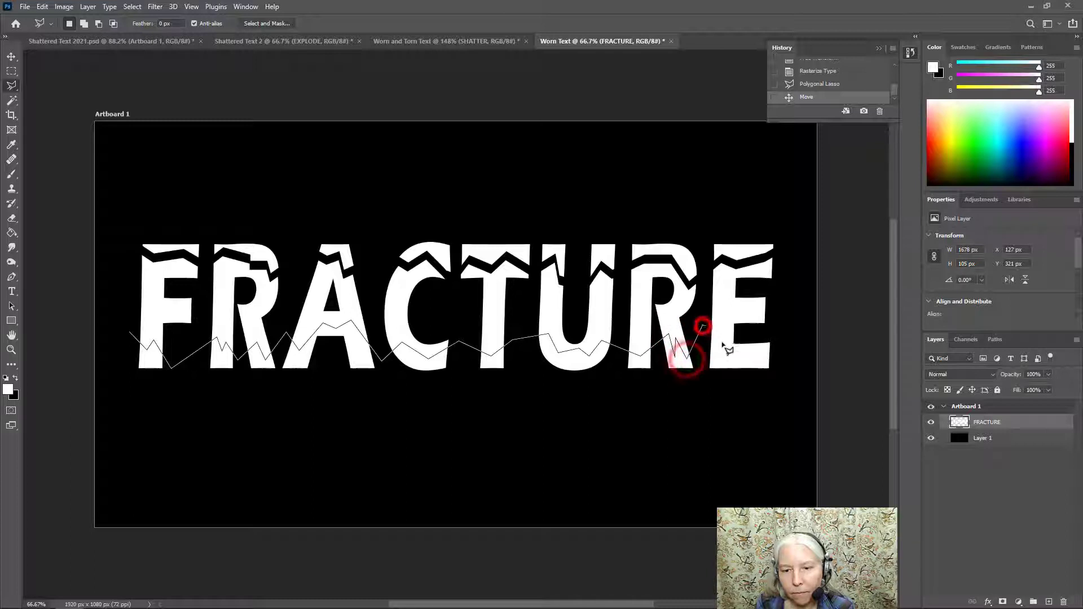
pyautogui.click(722, 350)
pyautogui.click(735, 350)
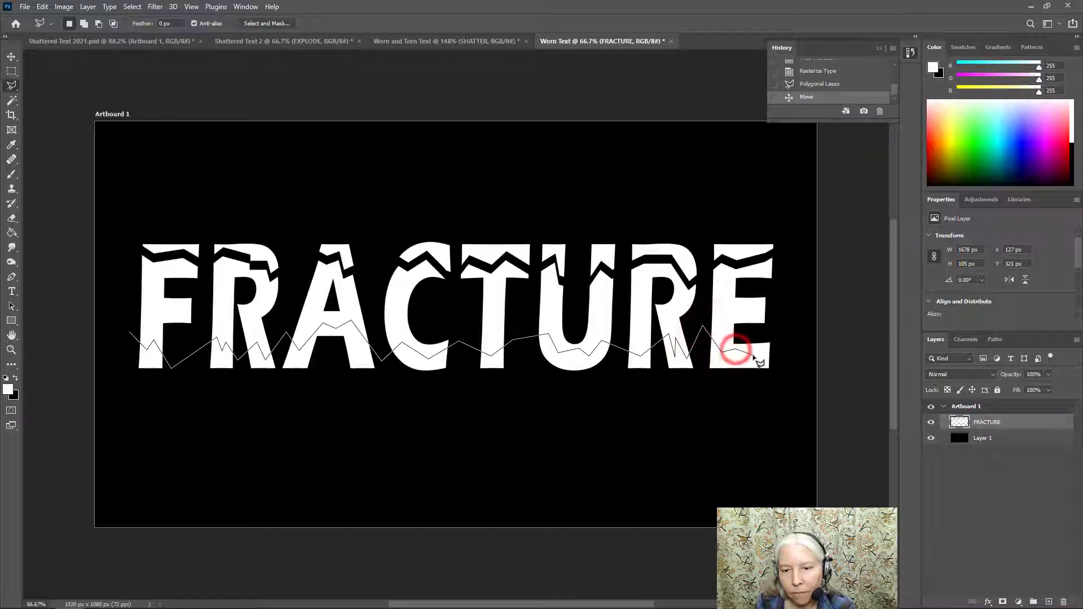
pyautogui.click(759, 356)
pyautogui.click(781, 343)
pyautogui.click(786, 391)
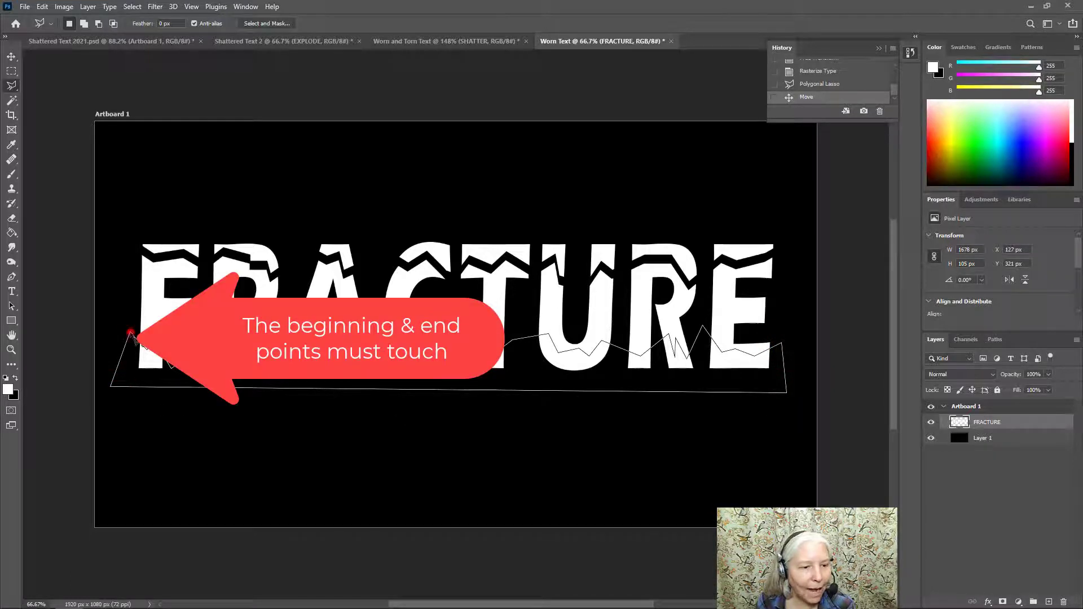
pyautogui.click(130, 334)
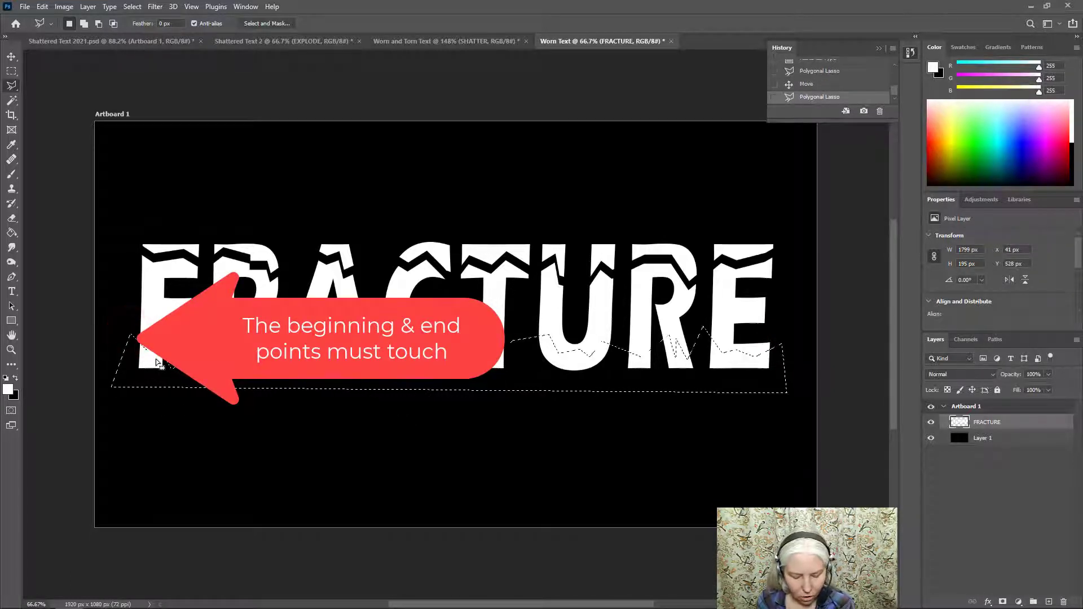
pyautogui.press('v')
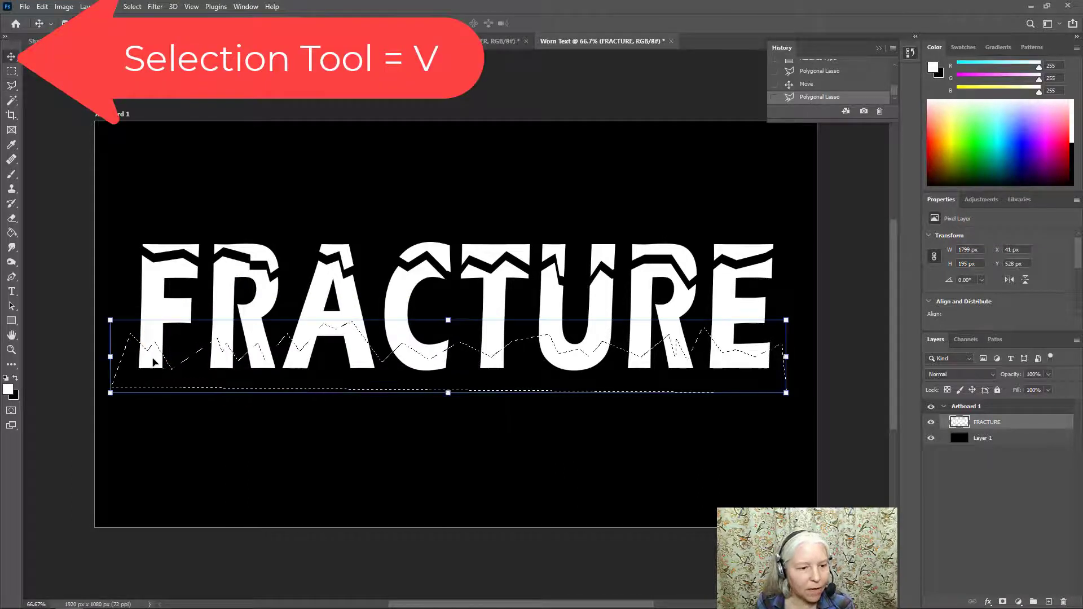
pyautogui.moveTo(153, 358); pyautogui.dragTo(156, 370)
# Step: Select a jagged sliver along the left edge of the F's stem with the Polygonal Lasso, and shift it about 13 px left and slightly up
pyautogui.press('l')
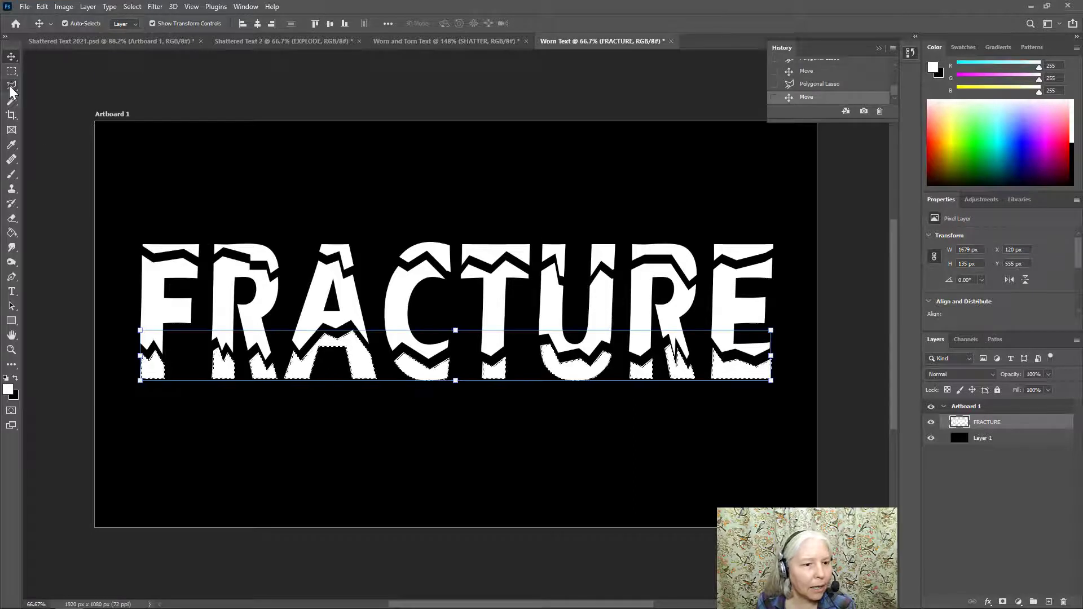
pyautogui.click(137, 266)
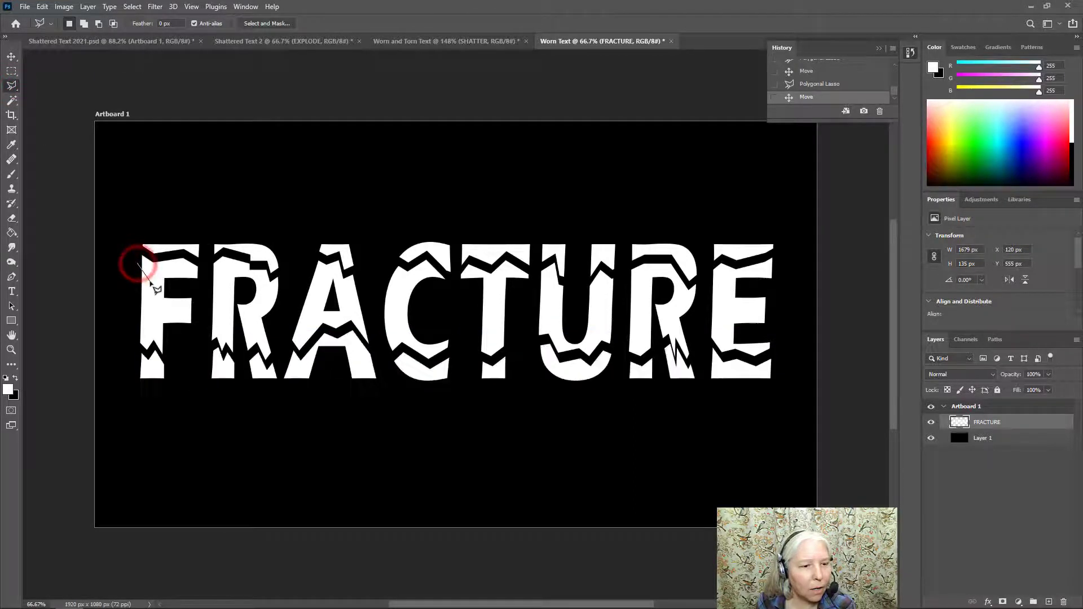
pyautogui.click(150, 282)
pyautogui.click(148, 293)
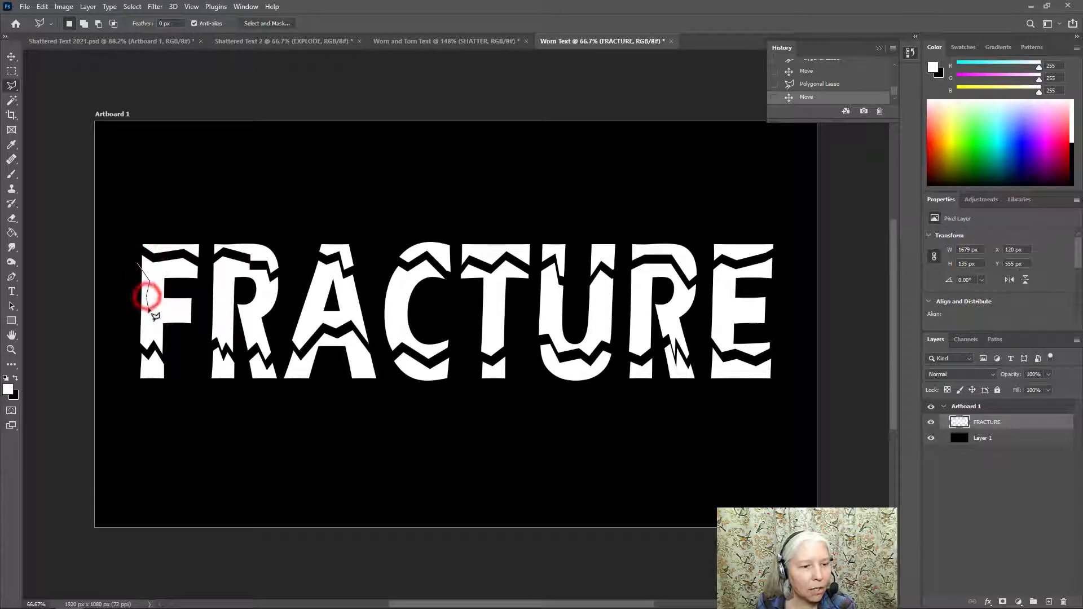
pyautogui.click(152, 323)
pyautogui.click(131, 315)
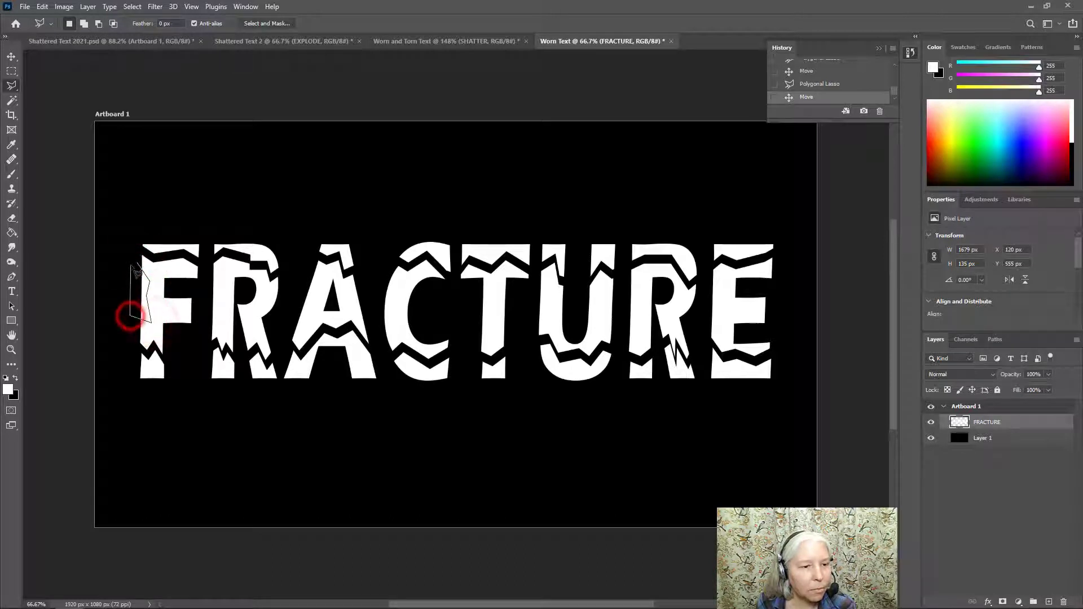
pyautogui.click(137, 265)
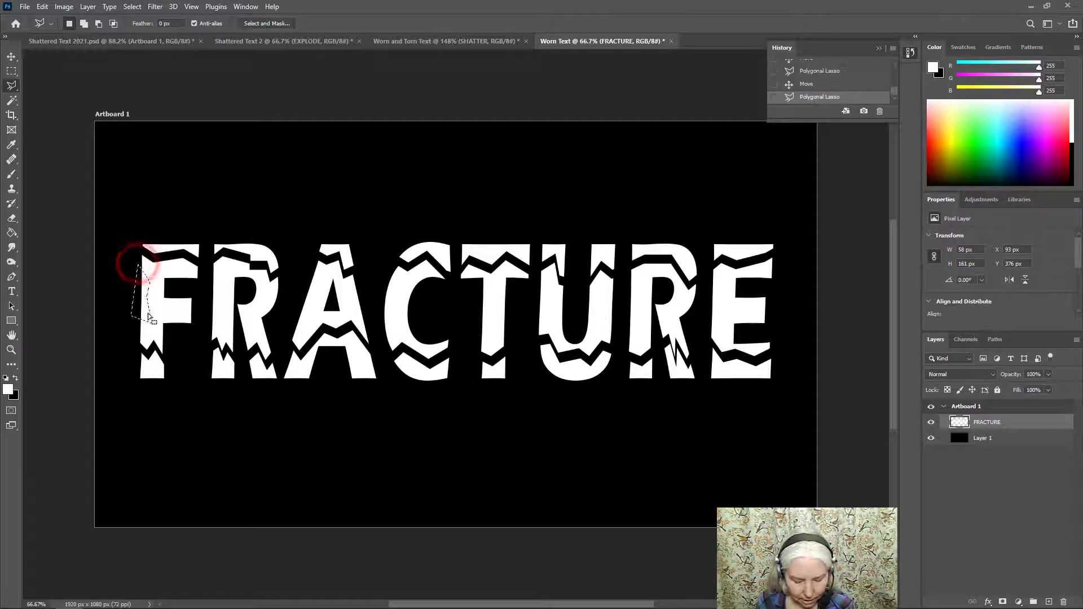
pyautogui.press('v')
pyautogui.moveTo(143, 311); pyautogui.dragTo(149, 314)
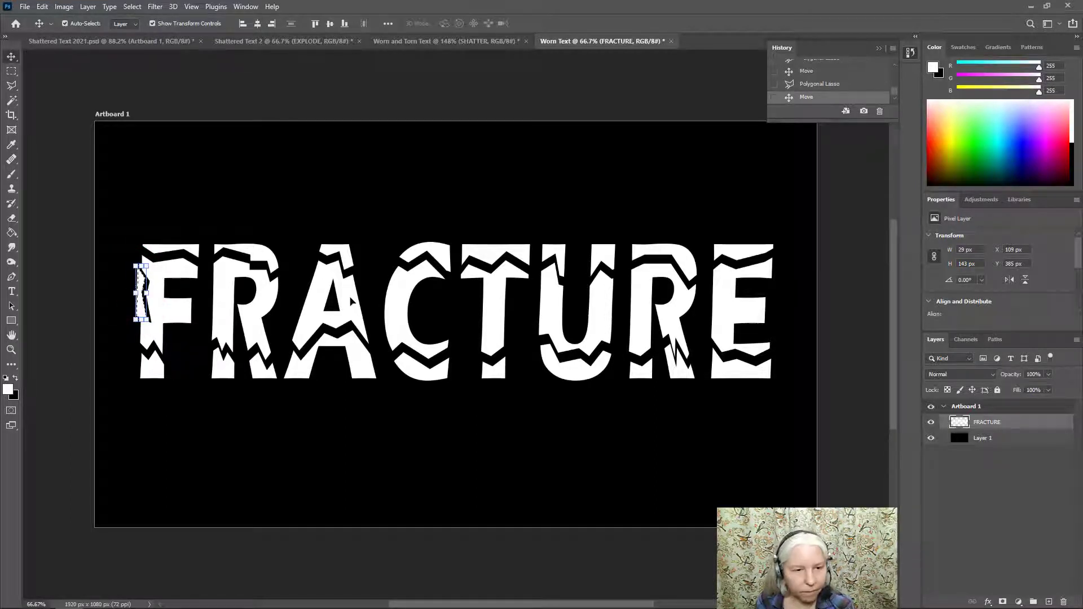
# Step: Cut a jagged sliver from the left leg of the A with the Polygonal Lasso, and move it about 17 px left and up
pyautogui.press('l')
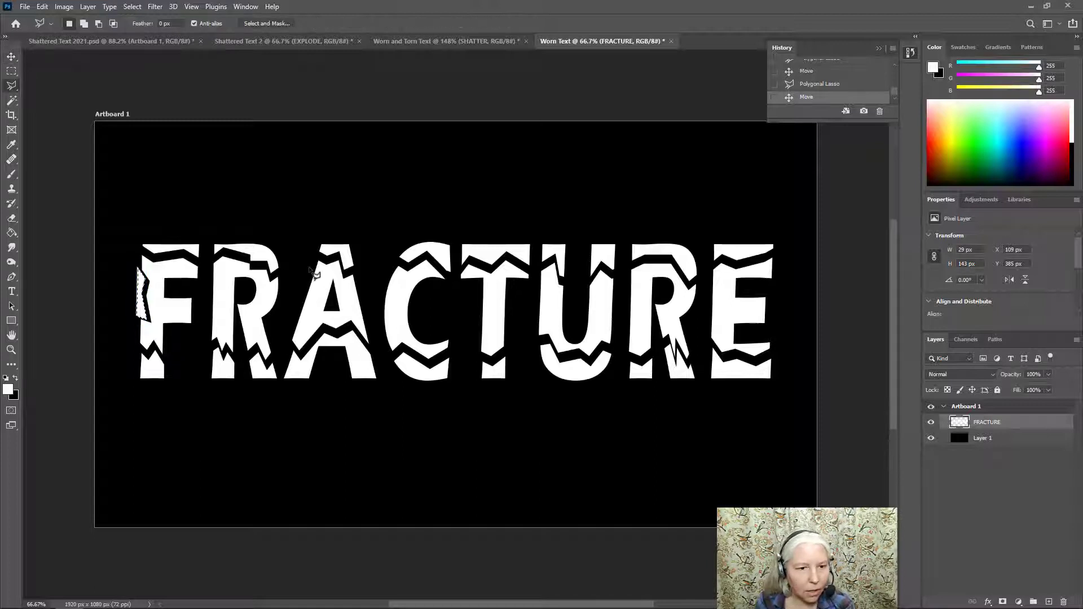
pyautogui.click(317, 293)
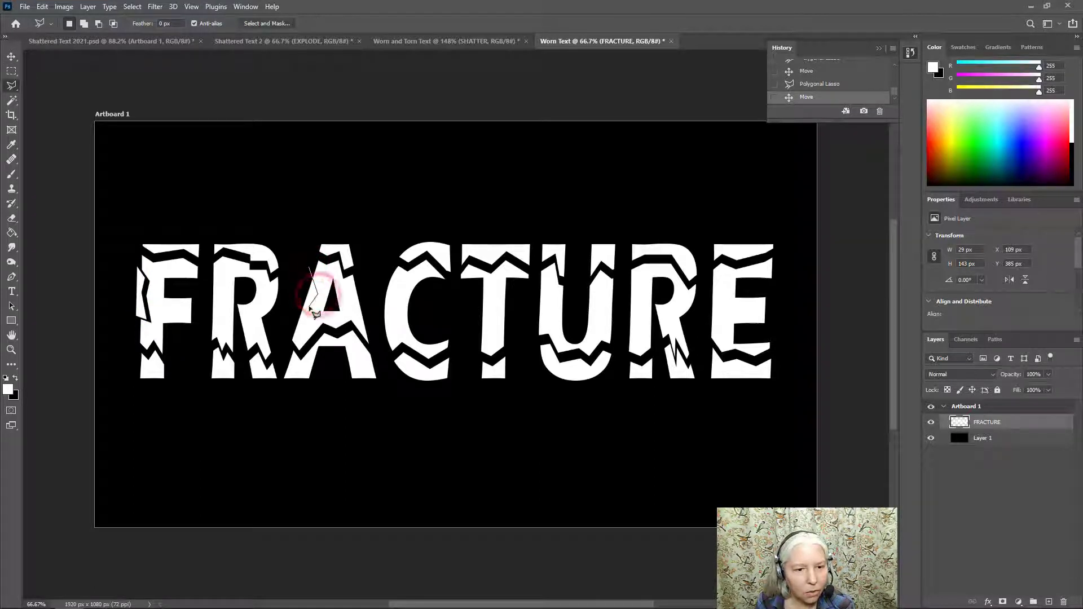
pyautogui.click(309, 306)
pyautogui.click(307, 326)
pyautogui.click(292, 320)
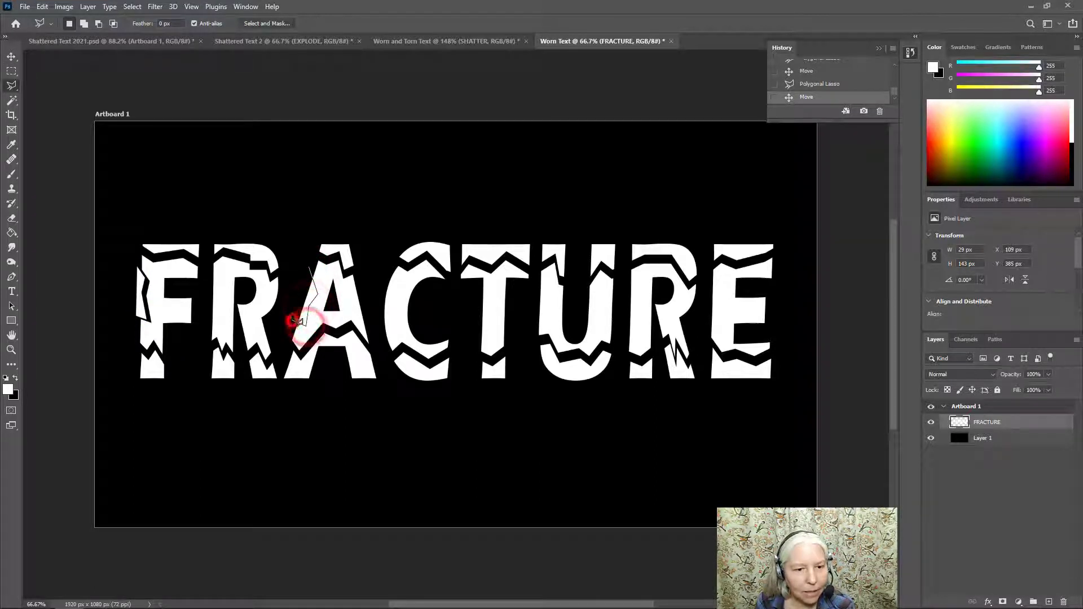
pyautogui.click(310, 268)
pyautogui.press('v')
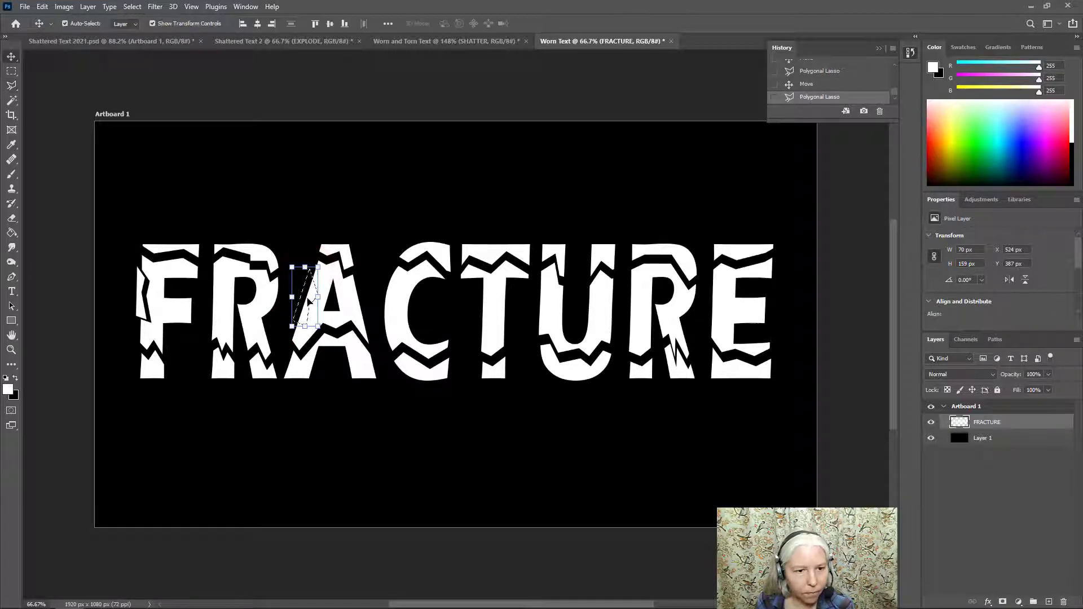
pyautogui.moveTo(313, 299); pyautogui.dragTo(306, 283)
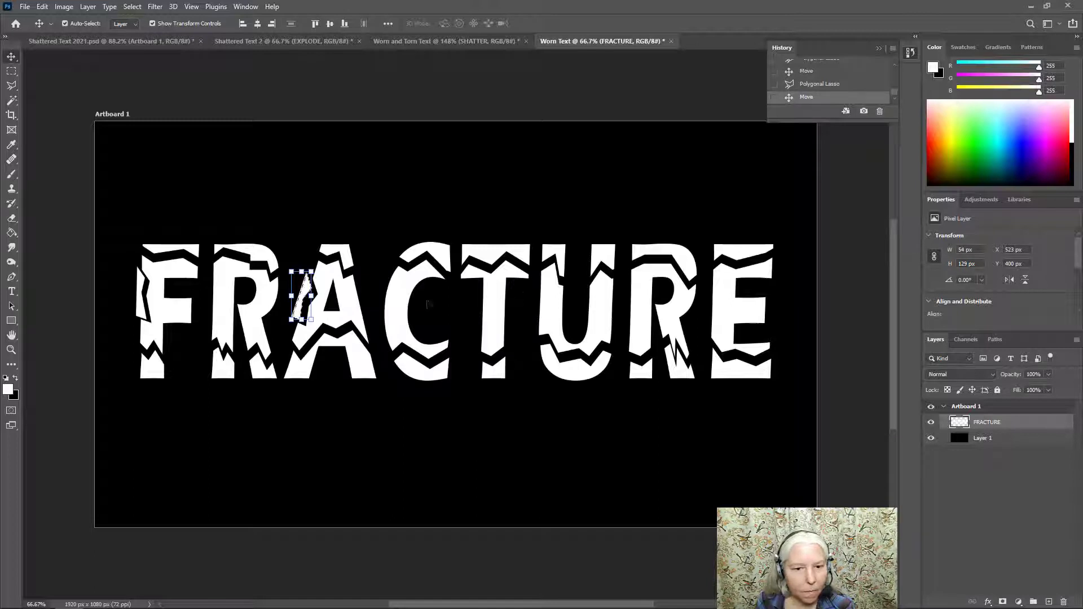
# Step: Outline a jagged sliver on the left side of the second R's stem with the Polygonal Lasso, and move it about 15 px to the left
pyautogui.press('l')
pyautogui.click(628, 281)
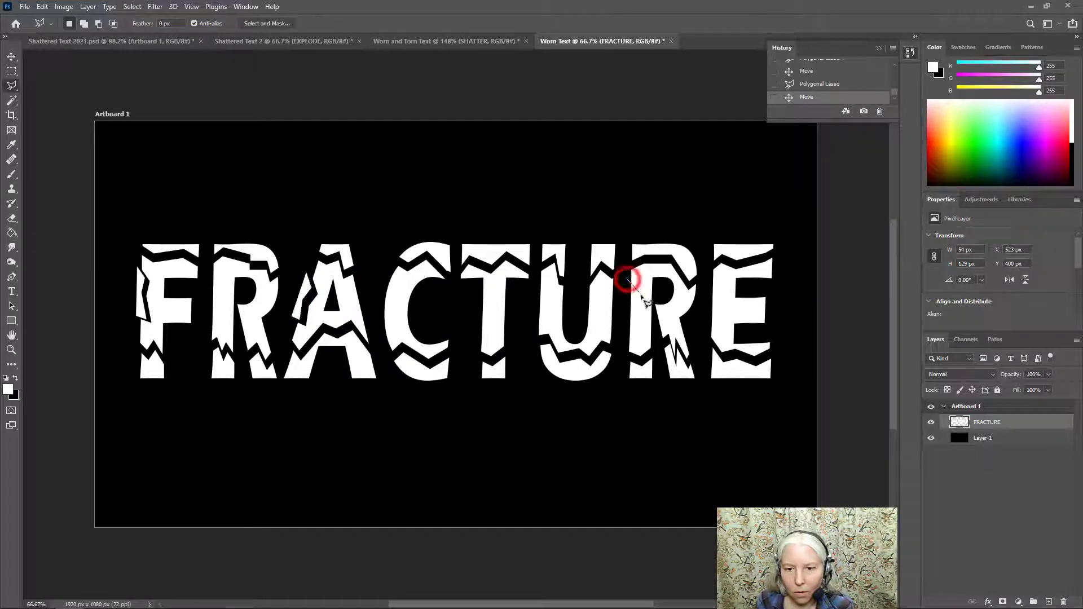
pyautogui.click(634, 303)
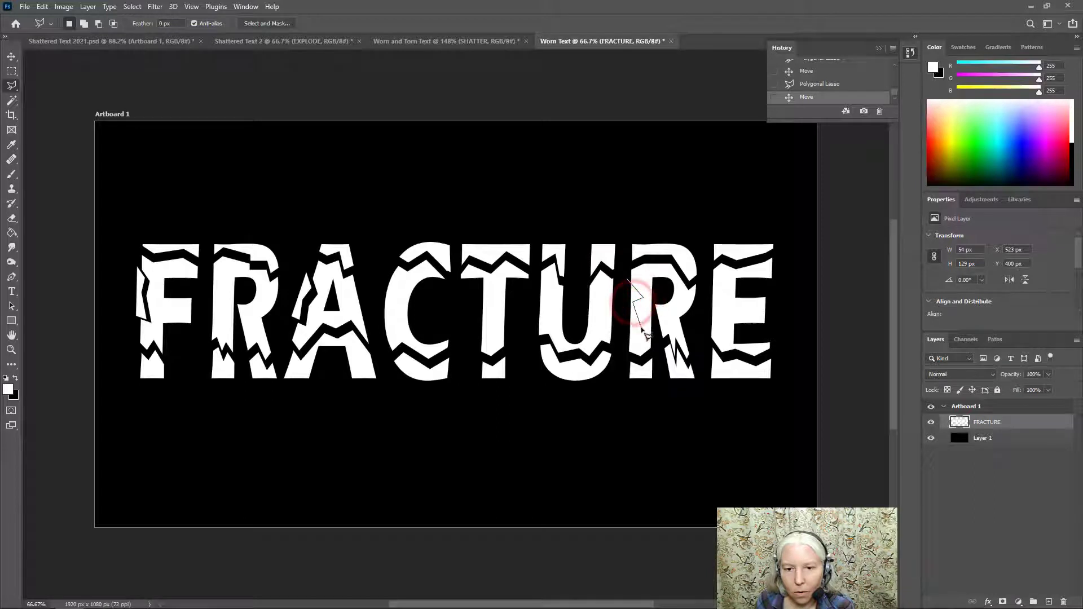
pyautogui.click(643, 331)
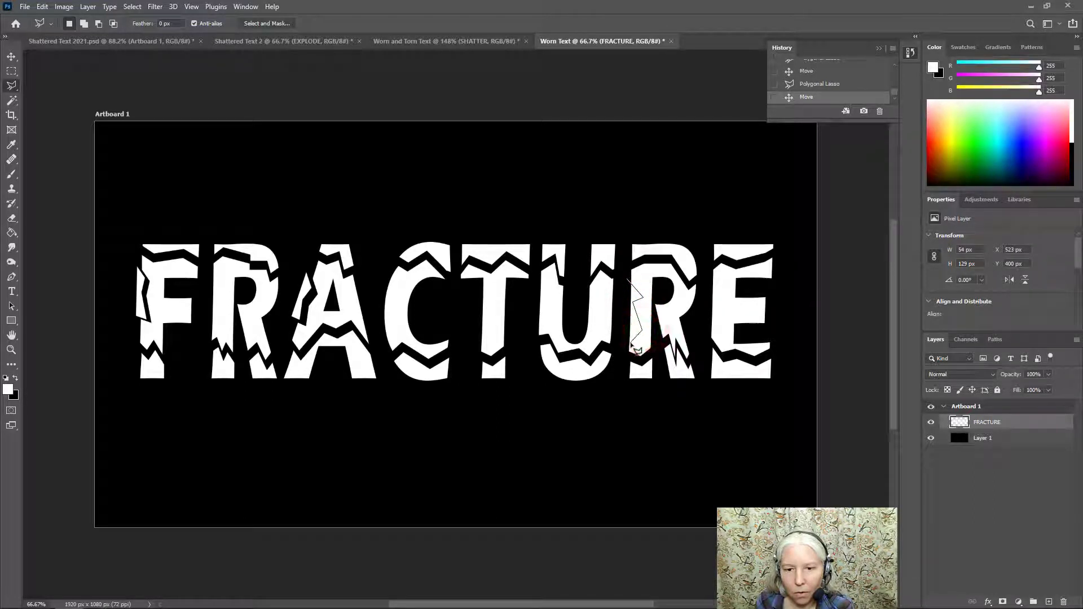
pyautogui.click(623, 343)
pyautogui.click(628, 280)
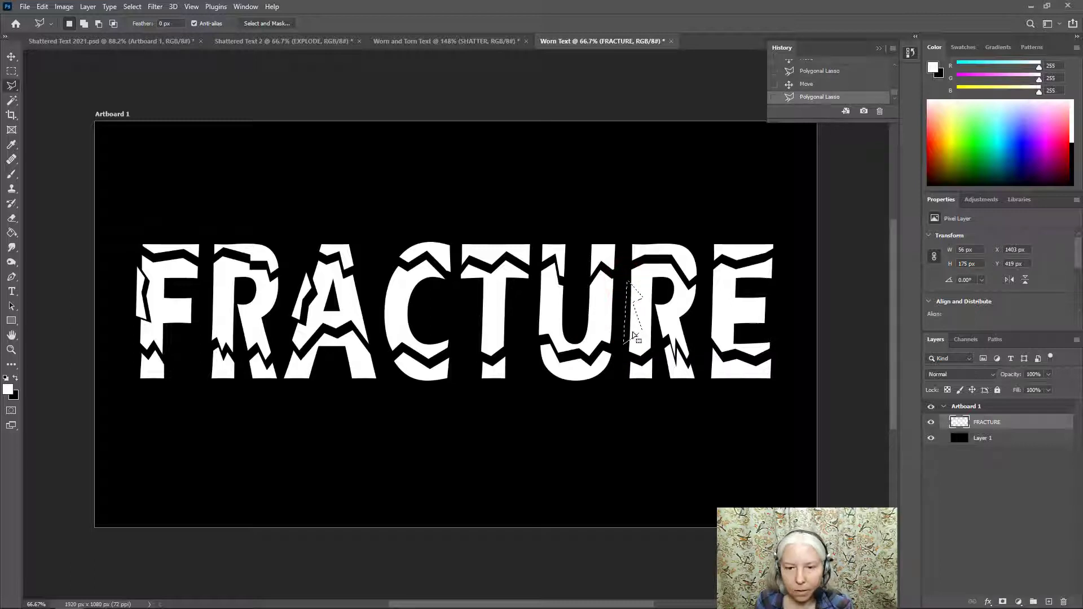
pyautogui.press('v')
pyautogui.moveTo(629, 325); pyautogui.dragTo(631, 294)
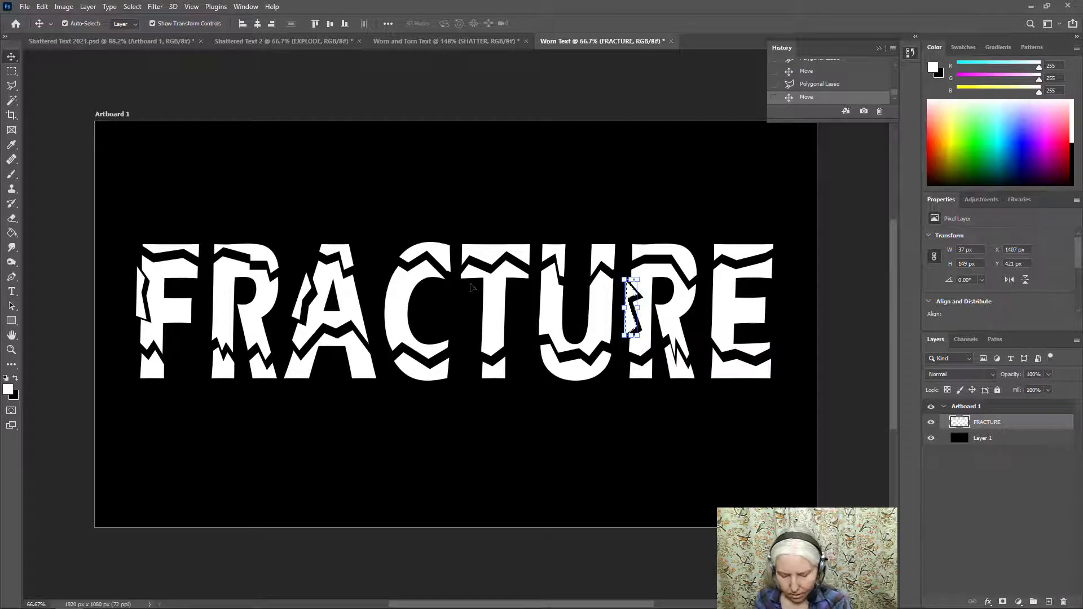
# Step: Cut a jagged sliver from the left side of the T's stem with the Polygonal Lasso, shift it slightly left, and deselect
pyautogui.press('l')
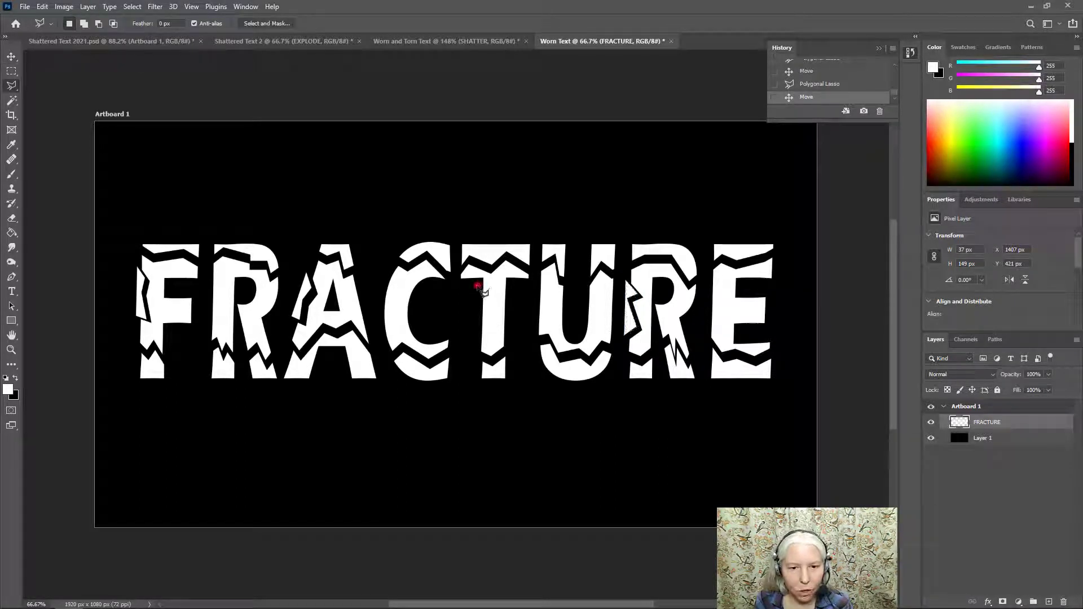
pyautogui.click(478, 286)
pyautogui.click(496, 319)
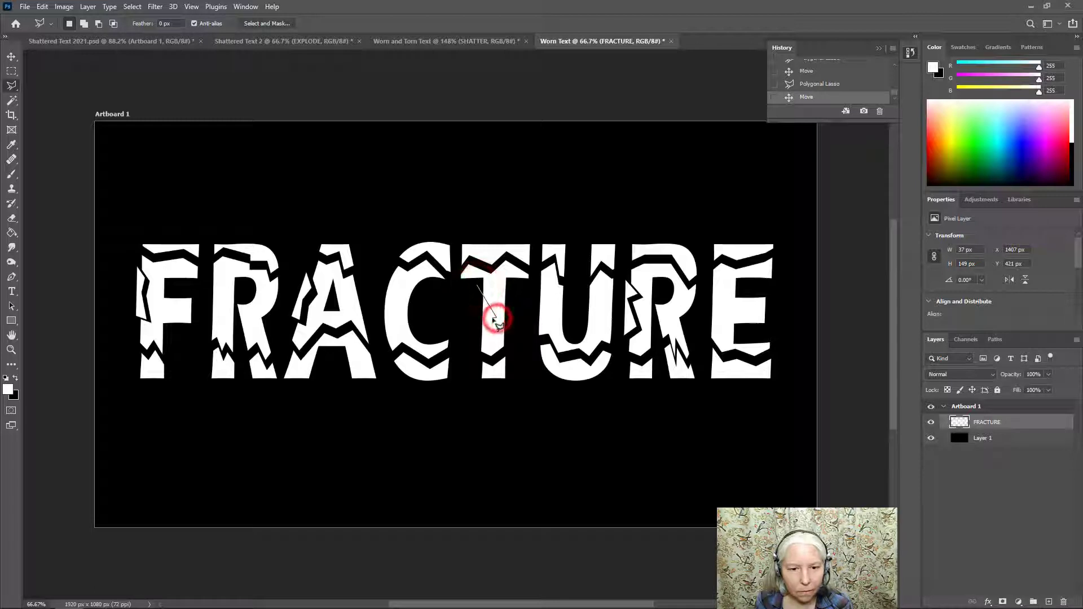
pyautogui.click(491, 345)
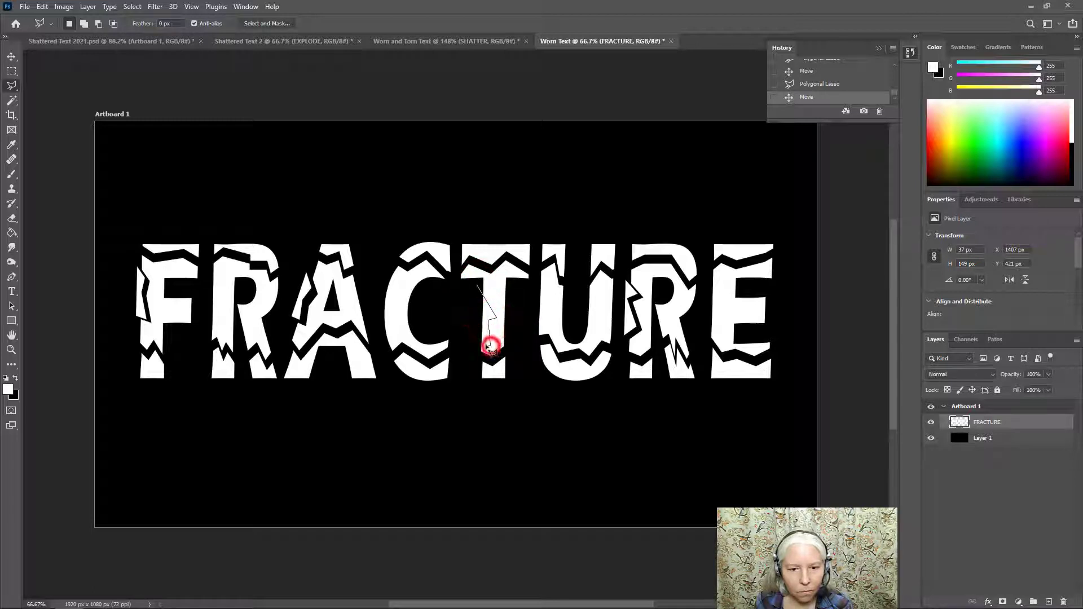
pyautogui.click(467, 328)
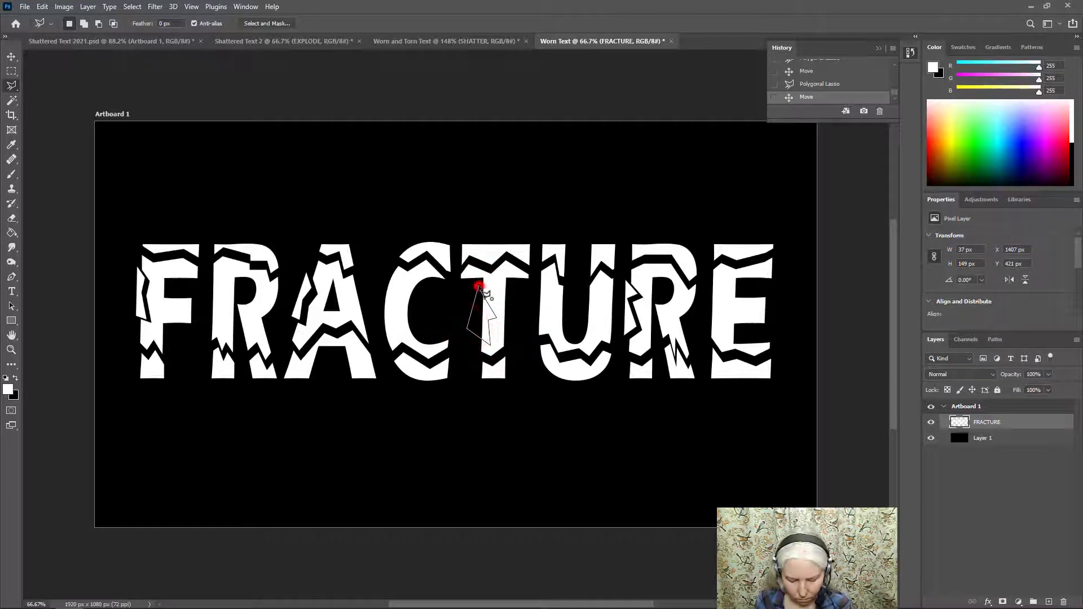
pyautogui.click(479, 288)
pyautogui.press('v')
pyautogui.moveTo(477, 316)
pyautogui.mouseDown()
pyautogui.moveTo(479, 299)
pyautogui.moveTo(475, 313)
pyautogui.mouseUp()
pyautogui.hotkey('ctrl', 'd')
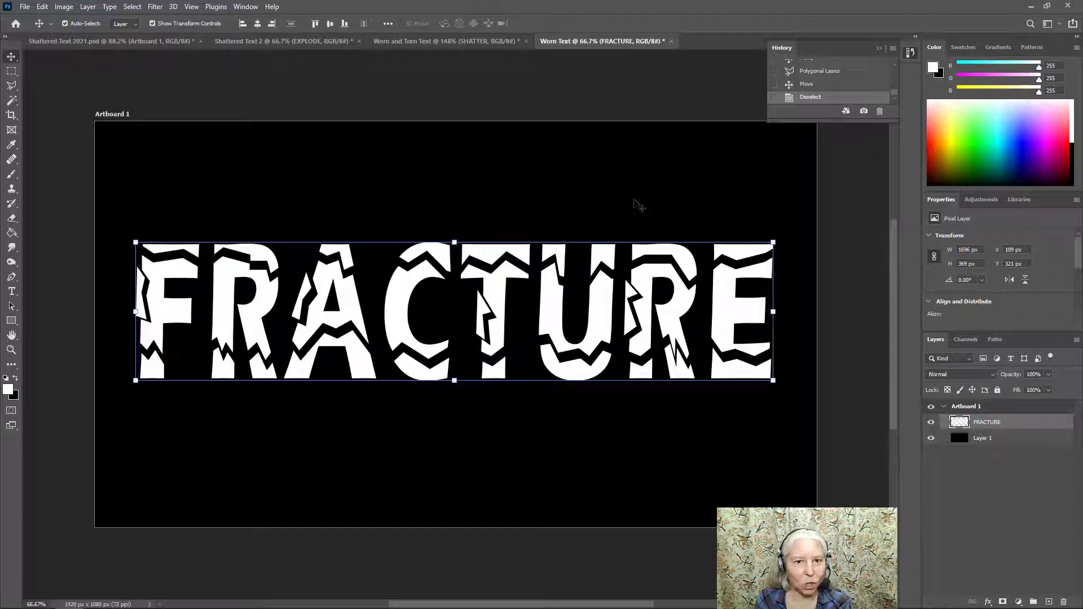
# Step: Place texture image 10 from the Rock and Concrete Textures folder as an embedded object above the FRACTURE layer
pyautogui.click(24, 7)
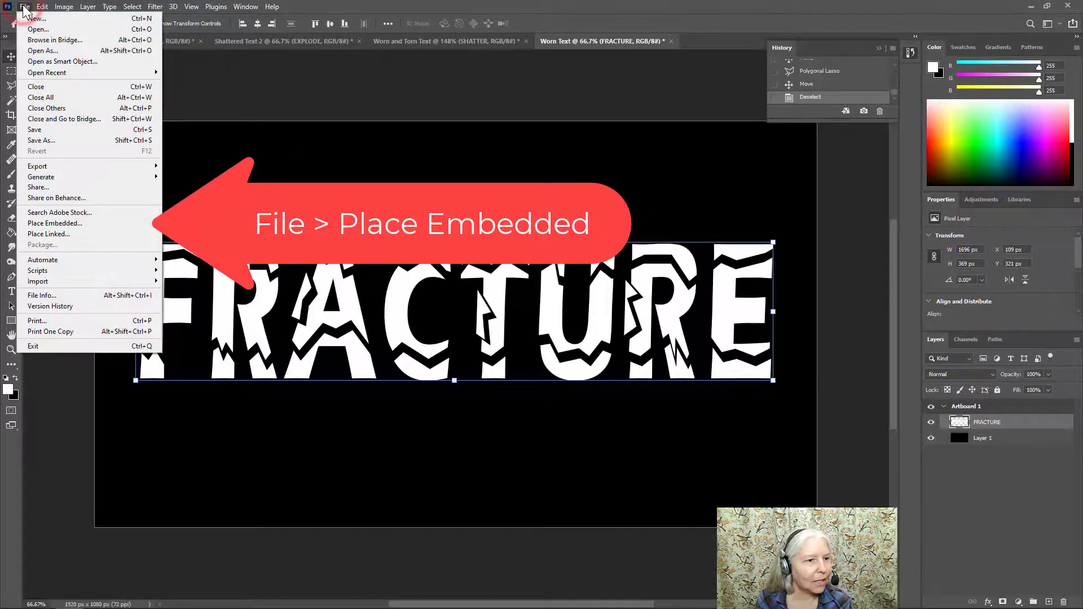
pyautogui.click(73, 225)
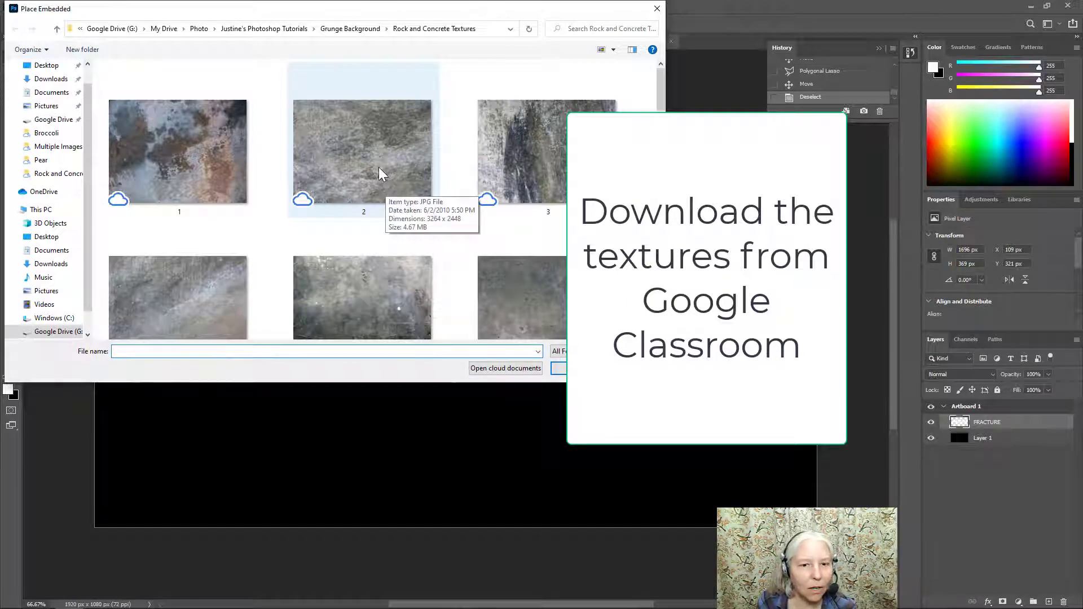
pyautogui.scroll(-3, 381, 175)
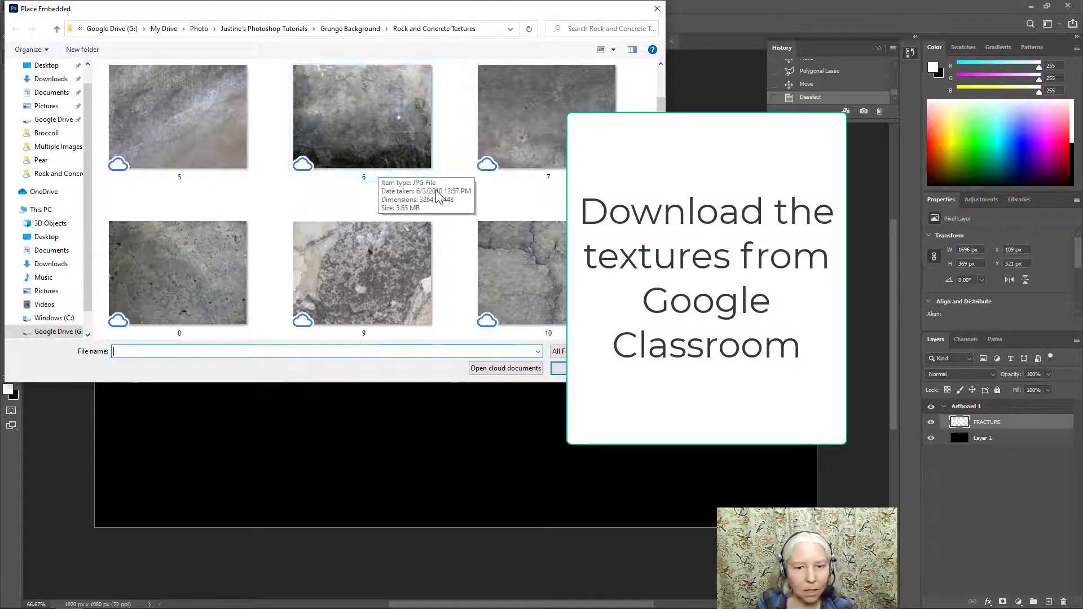
pyautogui.click(533, 277)
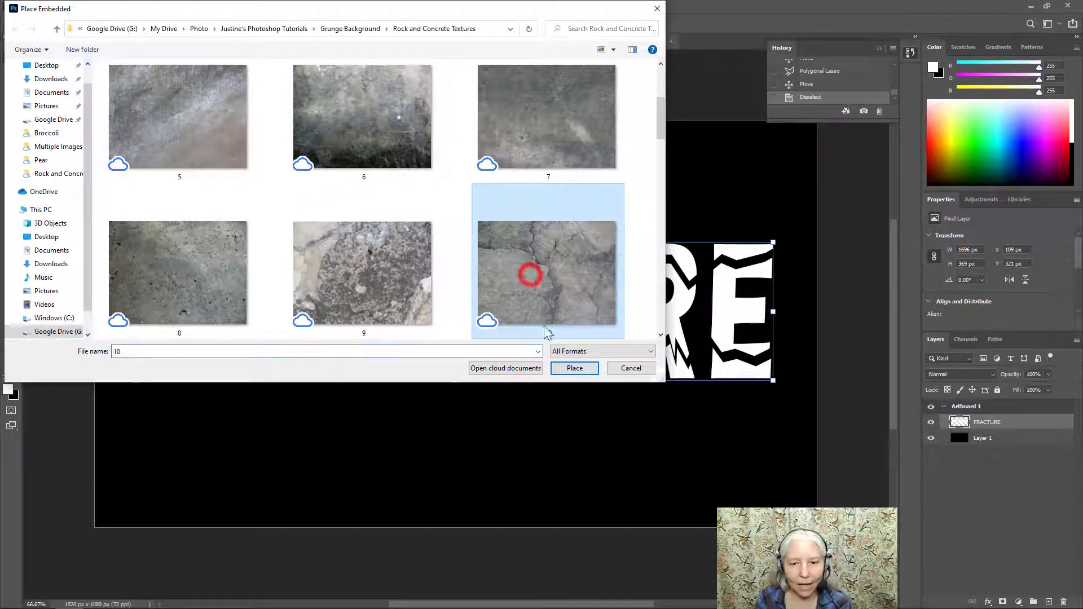
pyautogui.click(575, 368)
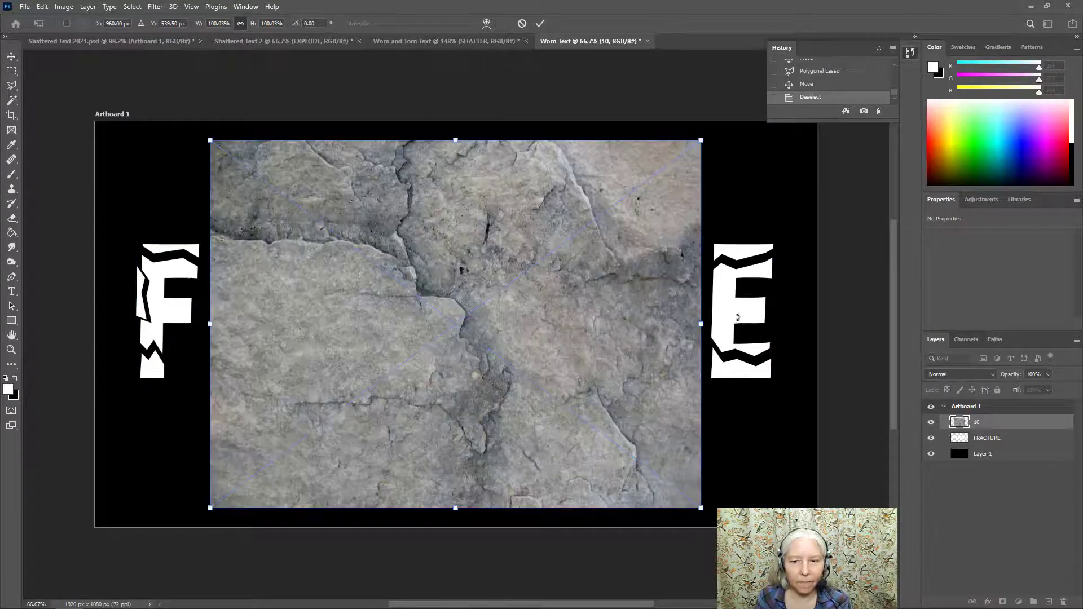
# Step: Stretch the rock texture non-proportionally to about 1775 by 543 px, position it over the whole word, and commit the placement
pyautogui.press('shift')
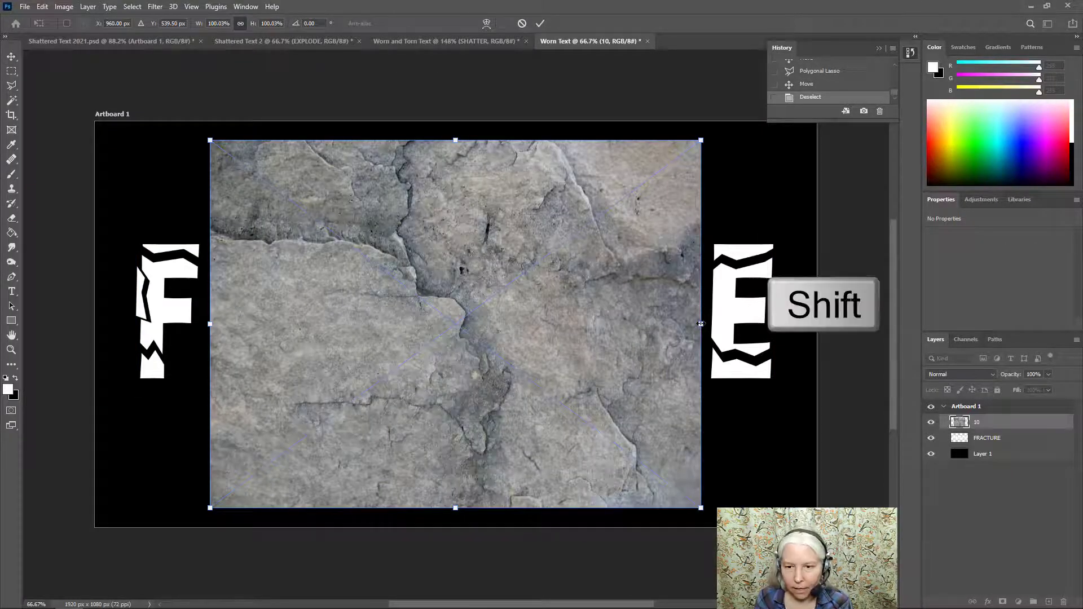
pyautogui.moveTo(700, 324); pyautogui.dragTo(786, 324)
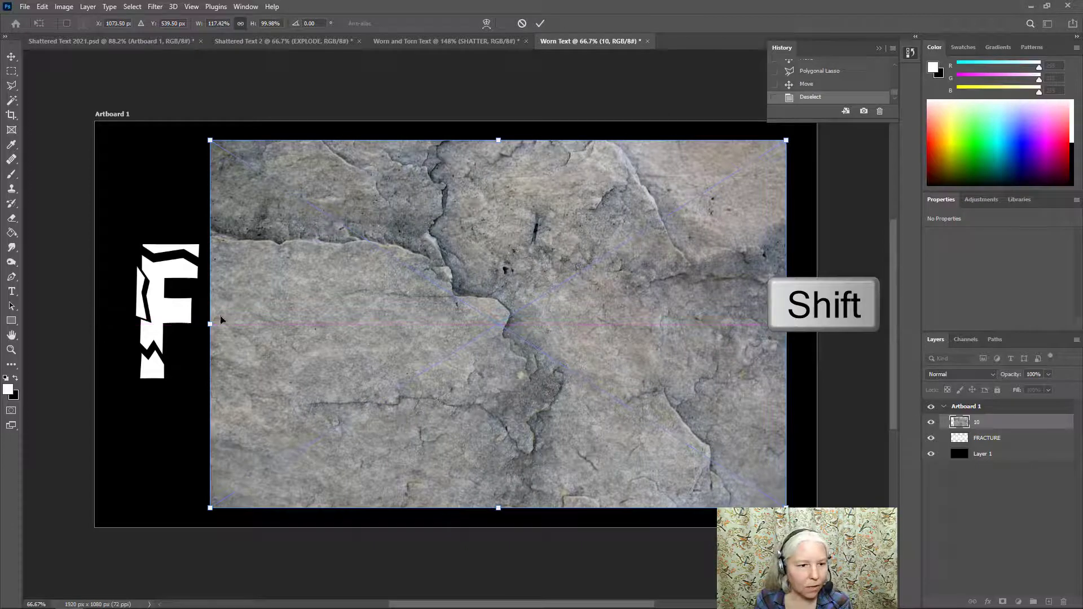
pyautogui.moveTo(211, 325); pyautogui.dragTo(120, 324)
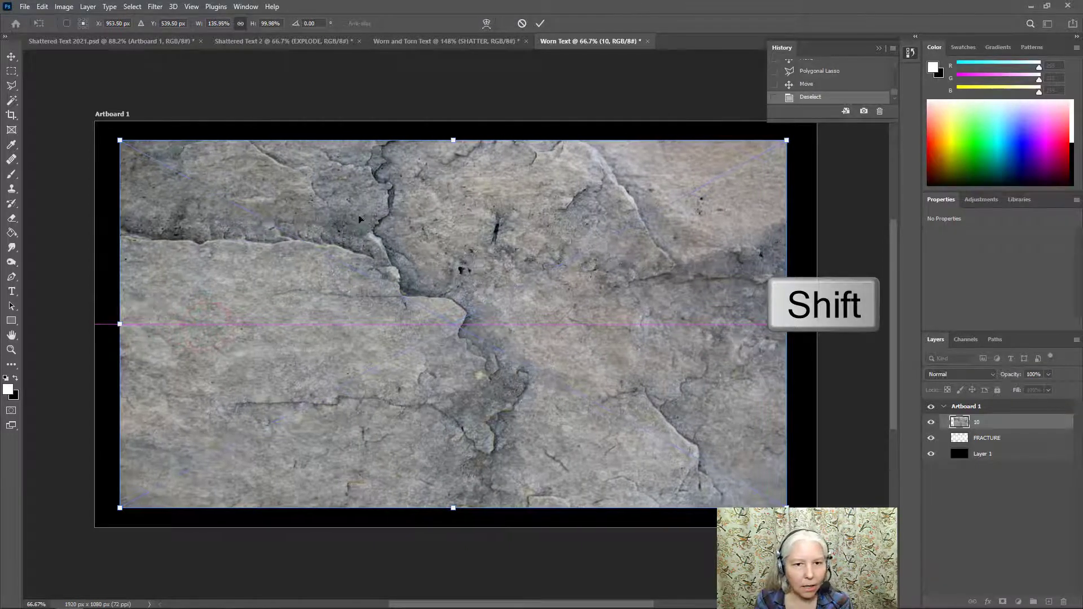
pyautogui.moveTo(453, 138); pyautogui.dragTo(444, 219)
pyautogui.moveTo(452, 509); pyautogui.dragTo(453, 427)
pyautogui.moveTo(430, 361); pyautogui.dragTo(429, 346)
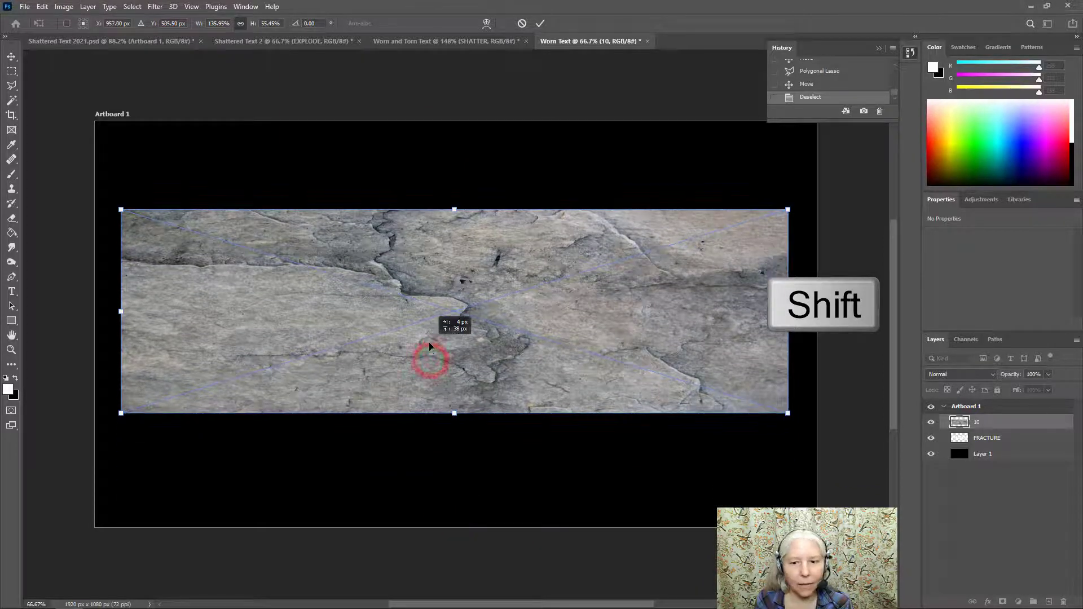
pyautogui.click(540, 23)
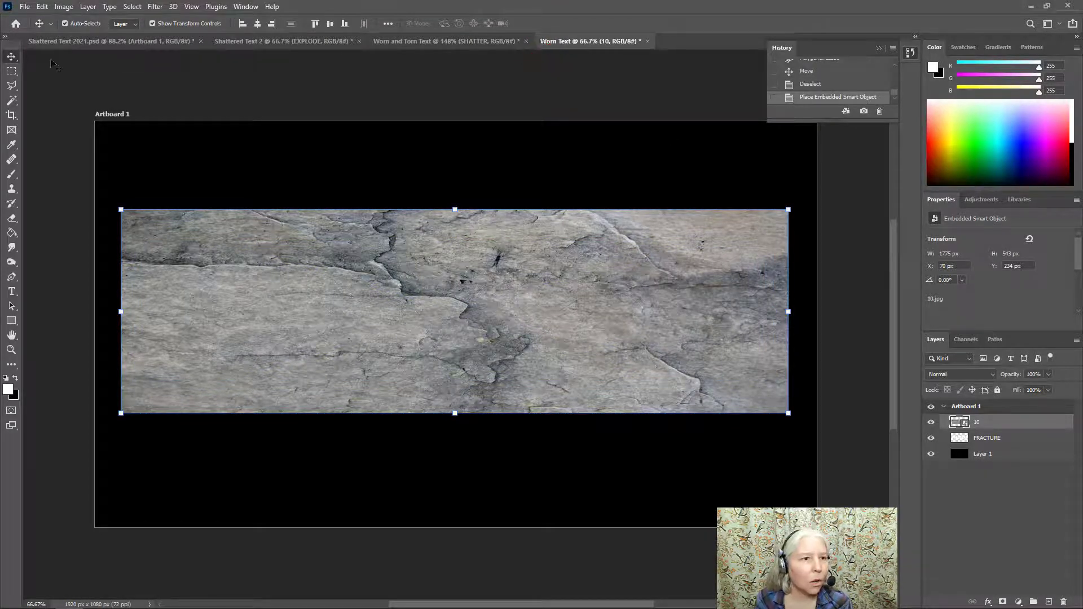
# Step: Clip the rock texture to the FRACTURE layer, and add a layer mask to FRACTURE from a selection of its letter shapes
pyautogui.click(87, 7)
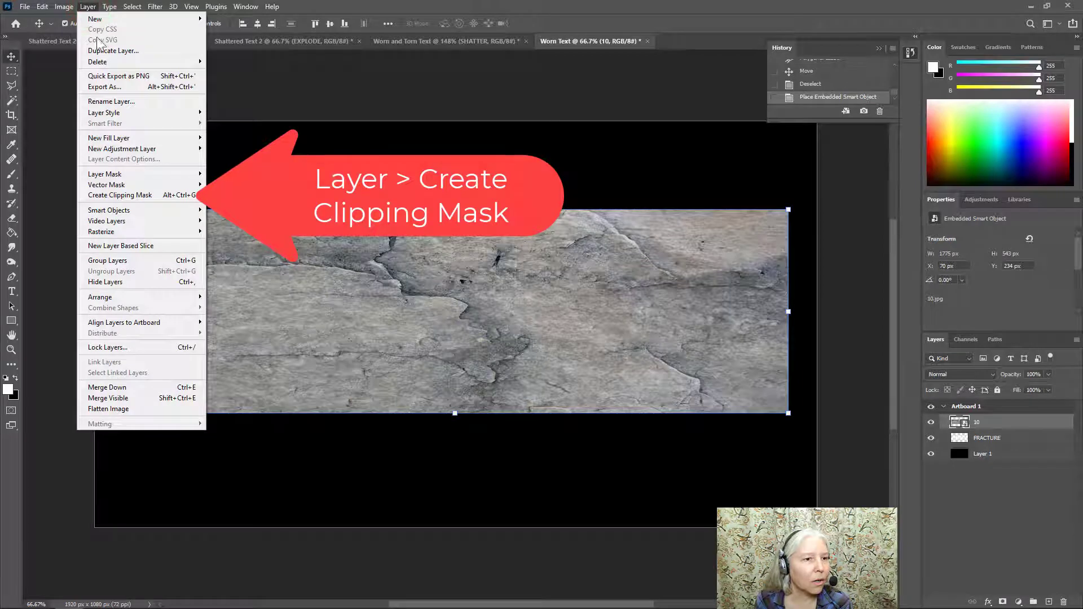
pyautogui.click(117, 194)
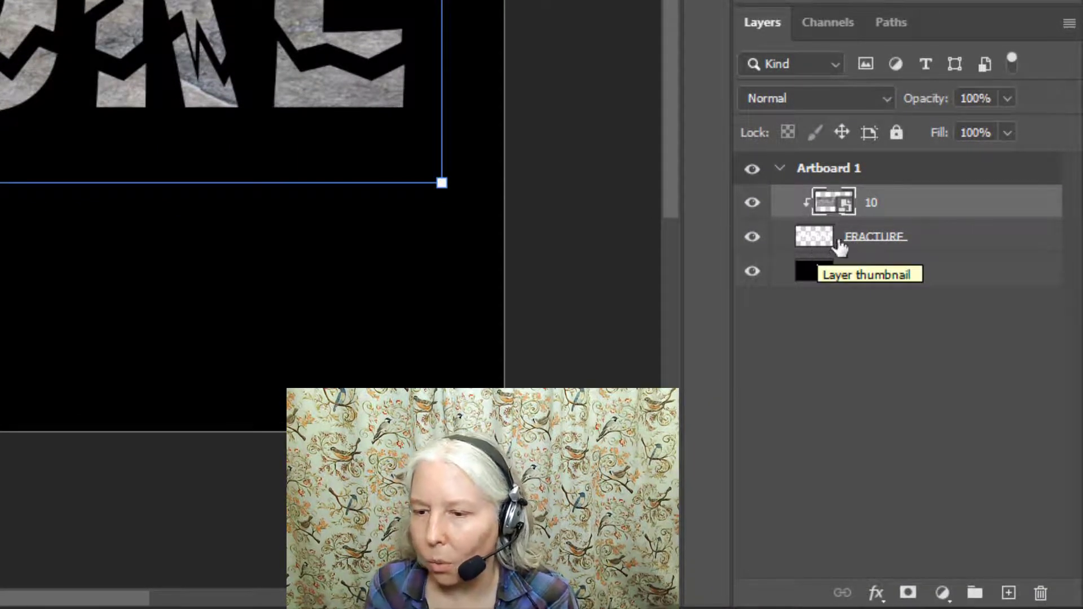
pyautogui.click(816, 244)
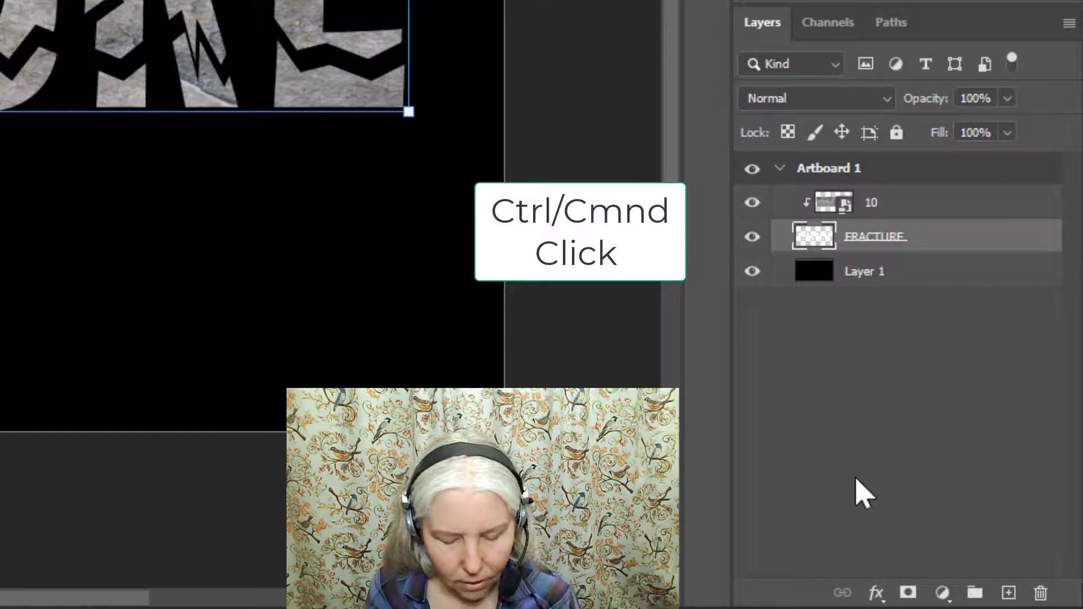
pyautogui.keyDown('ctrl'); pyautogui.click(807, 240); pyautogui.keyUp('ctrl')
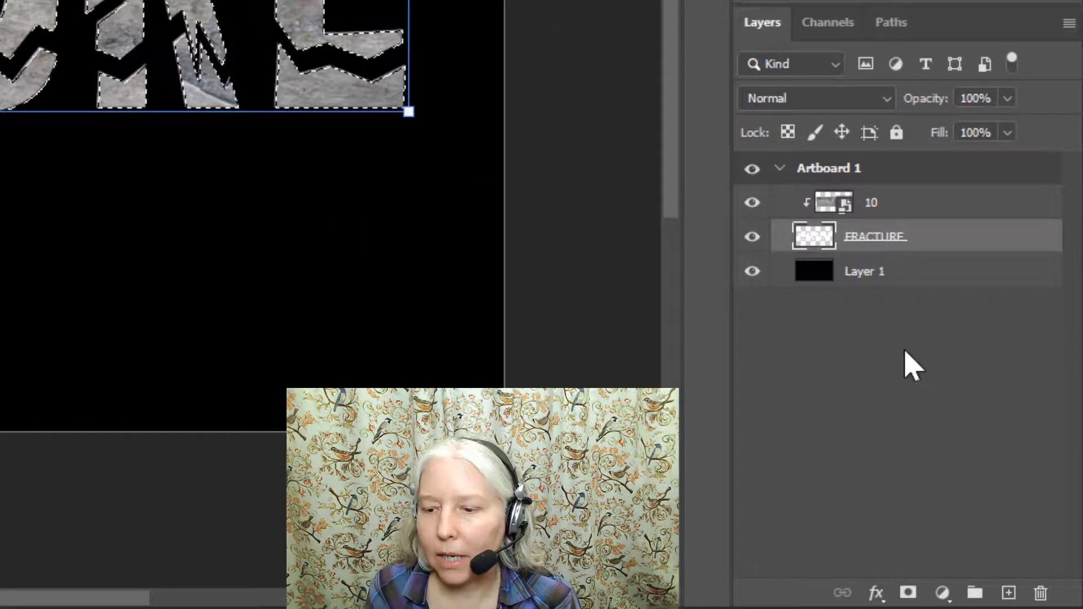
pyautogui.click(907, 593)
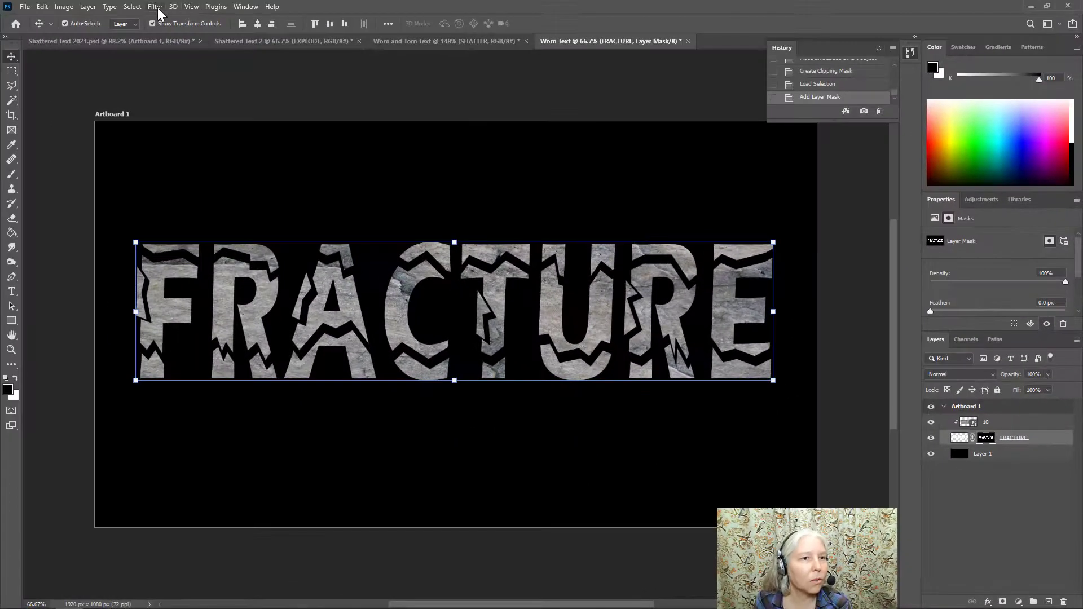
# Step: Roughen the FRACTURE layer mask with the Sprayed Strokes filter at Stroke Length 12, Spray Radius 10 and Right Diagonal direction
pyautogui.click(154, 7)
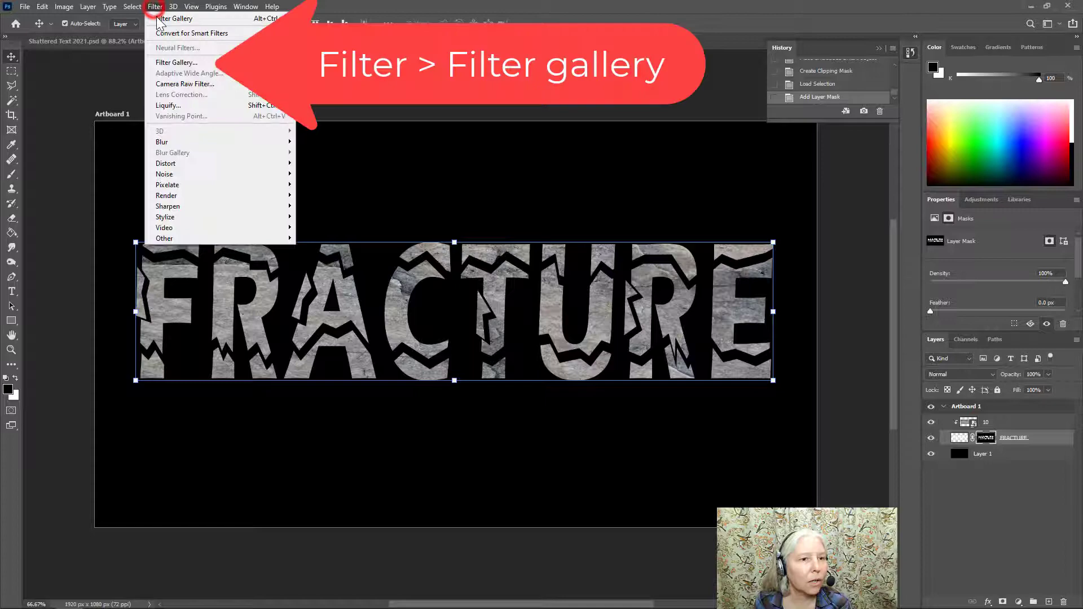
pyautogui.click(177, 63)
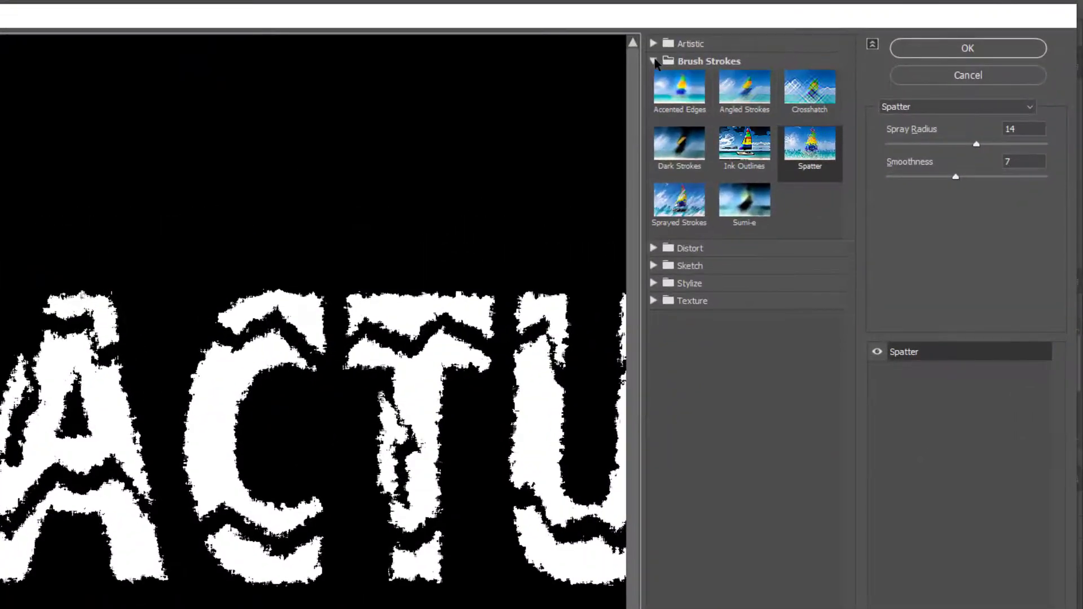
pyautogui.click(654, 61)
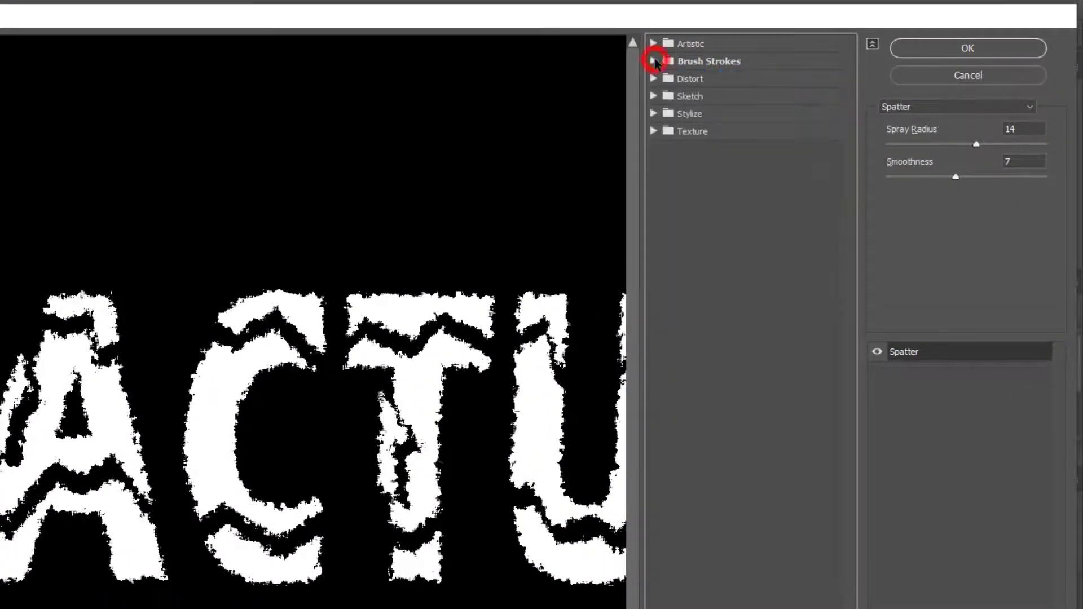
pyautogui.click(653, 61)
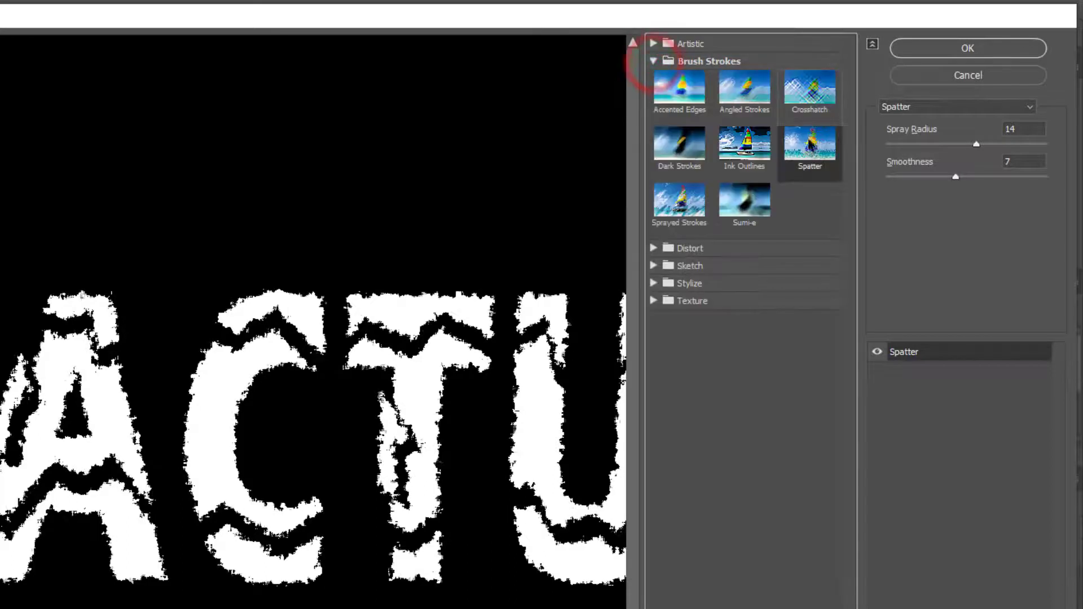
pyautogui.click(812, 152)
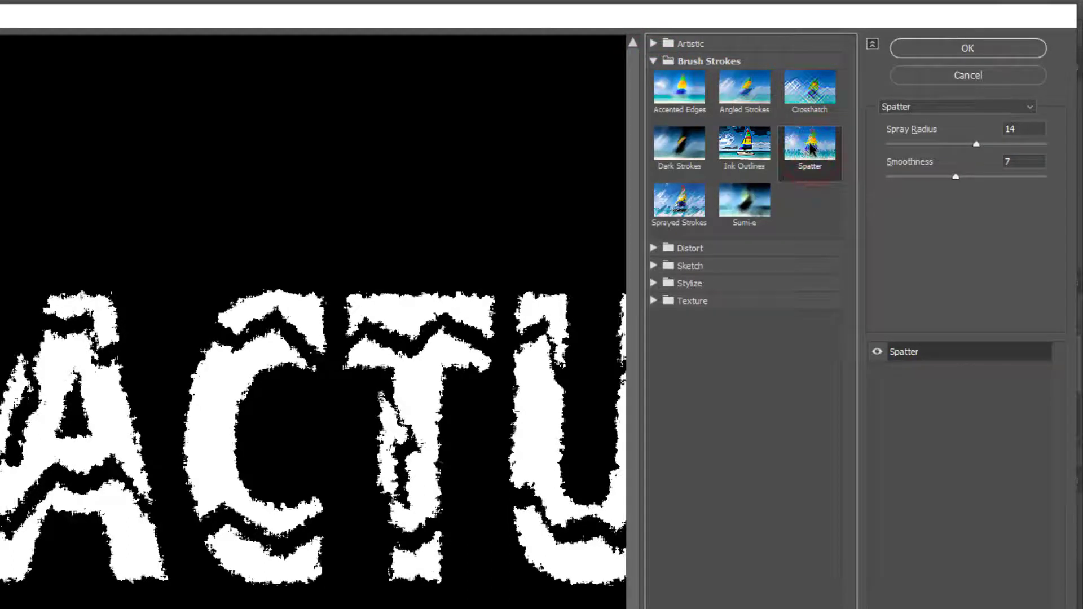
pyautogui.click(666, 201)
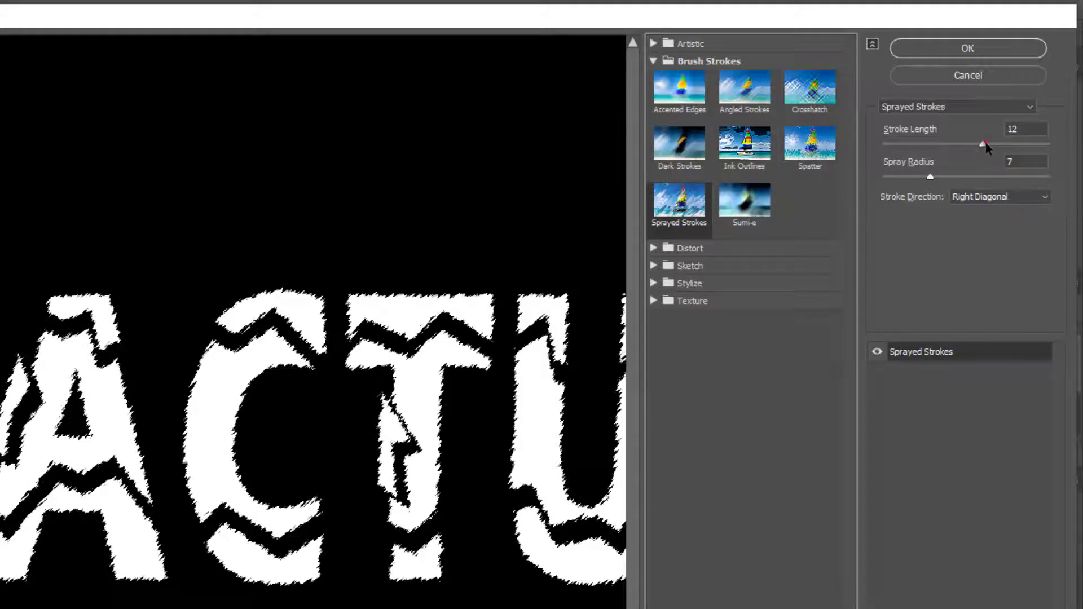
pyautogui.moveTo(983, 144)
pyautogui.mouseDown()
pyautogui.moveTo(994, 146)
pyautogui.moveTo(960, 145)
pyautogui.moveTo(981, 146)
pyautogui.mouseUp()
pyautogui.moveTo(931, 177); pyautogui.dragTo(953, 178)
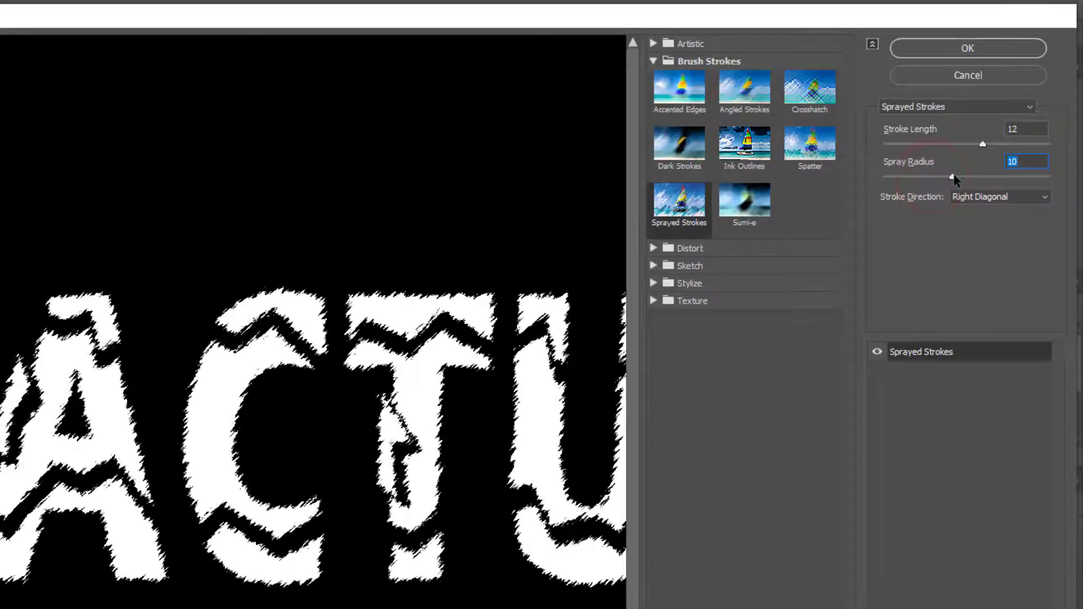
pyautogui.click(939, 49)
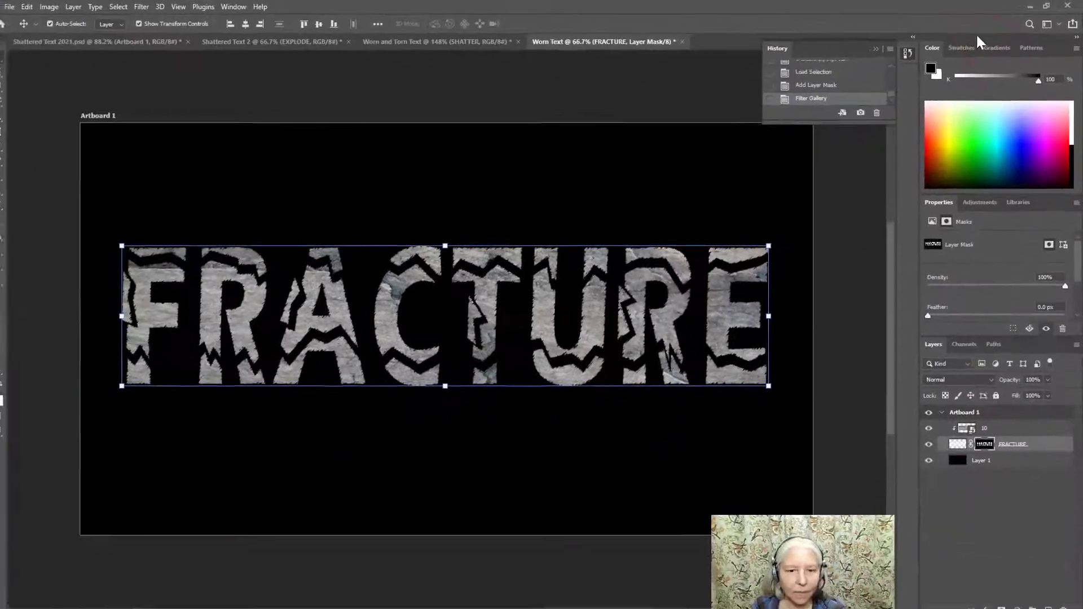
# Step: Add a Stroke layer style to FRACTURE with size 3 px, position Inside and a Gradient fill
pyautogui.click(989, 602)
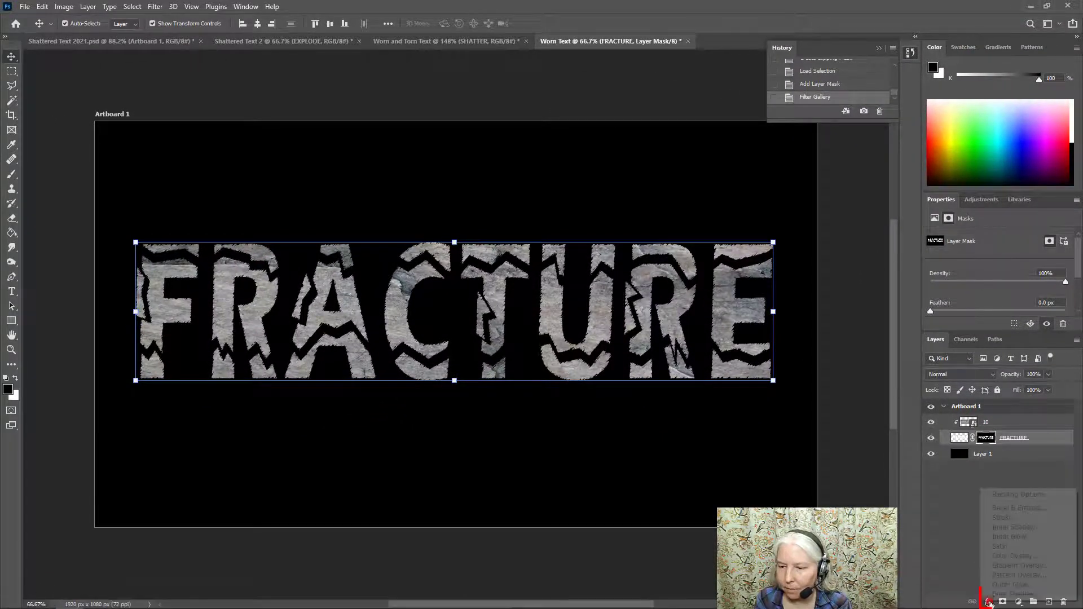
pyautogui.click(999, 518)
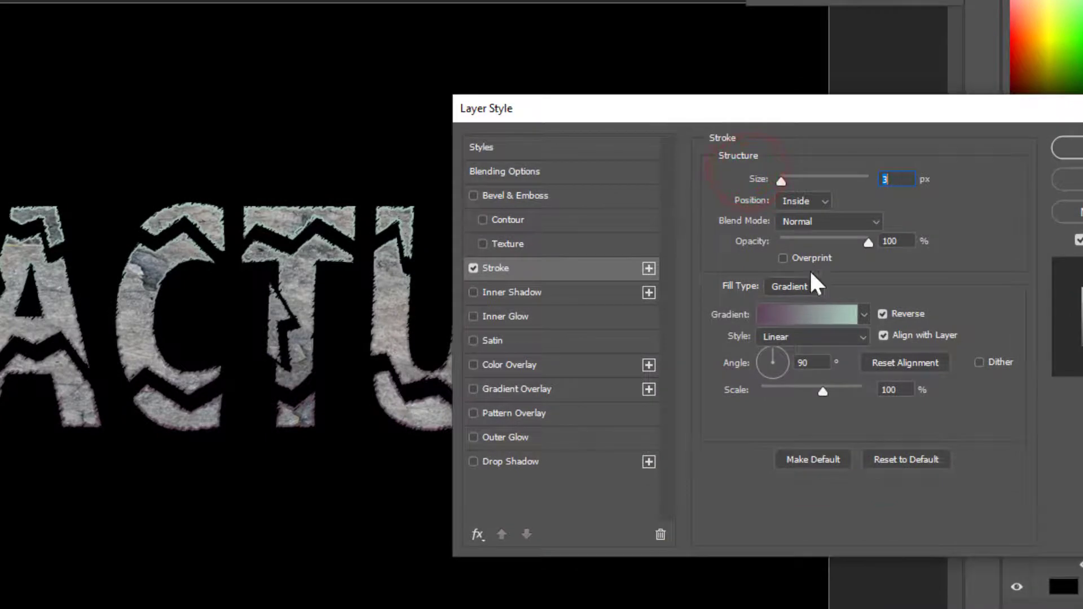
pyautogui.click(817, 287)
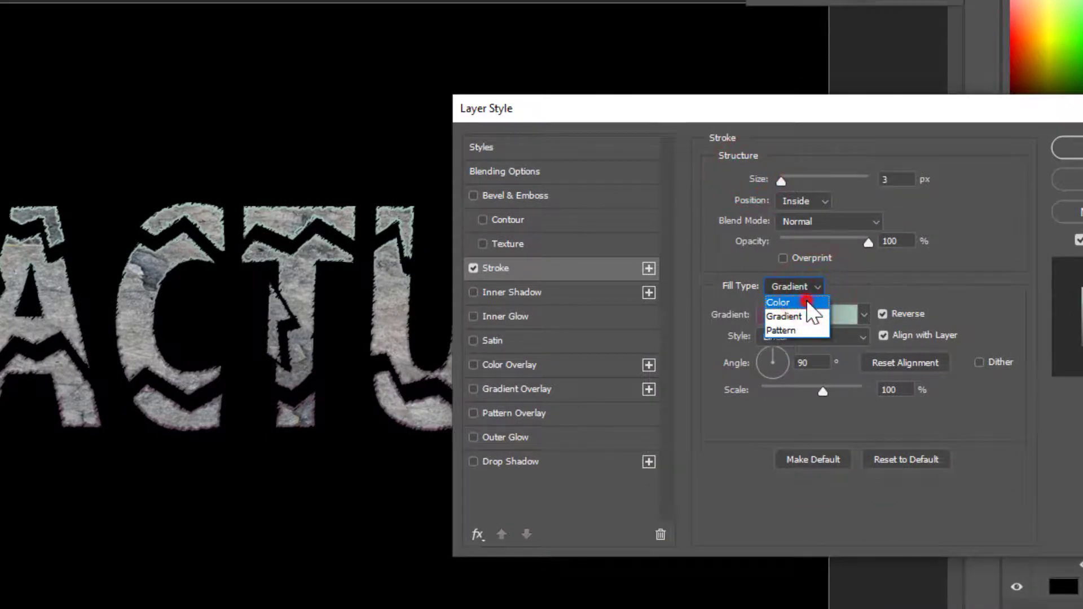
pyautogui.click(807, 302)
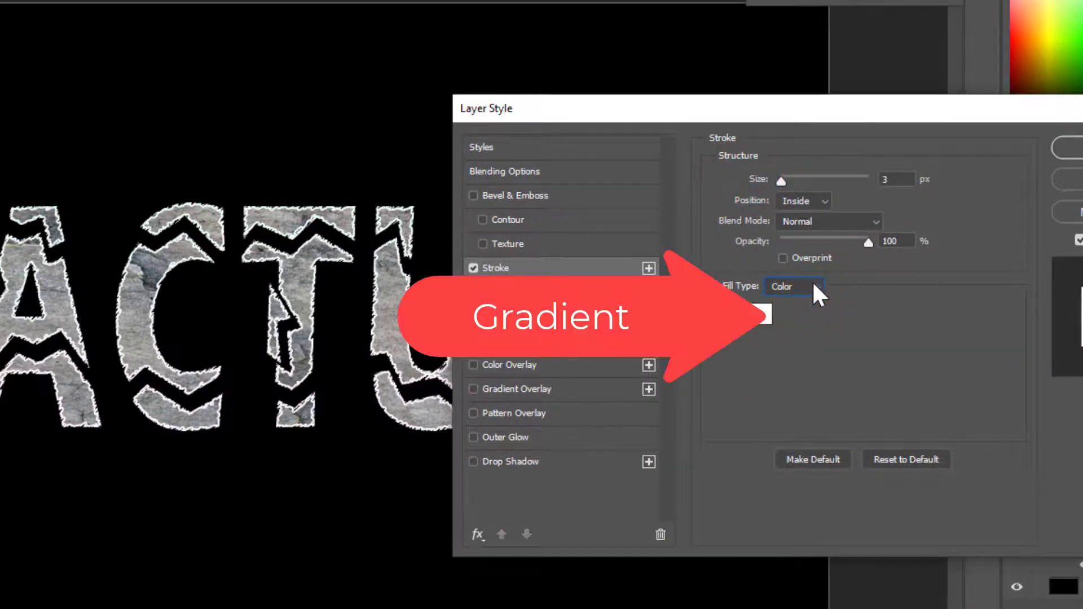
pyautogui.click(818, 286)
pyautogui.click(815, 315)
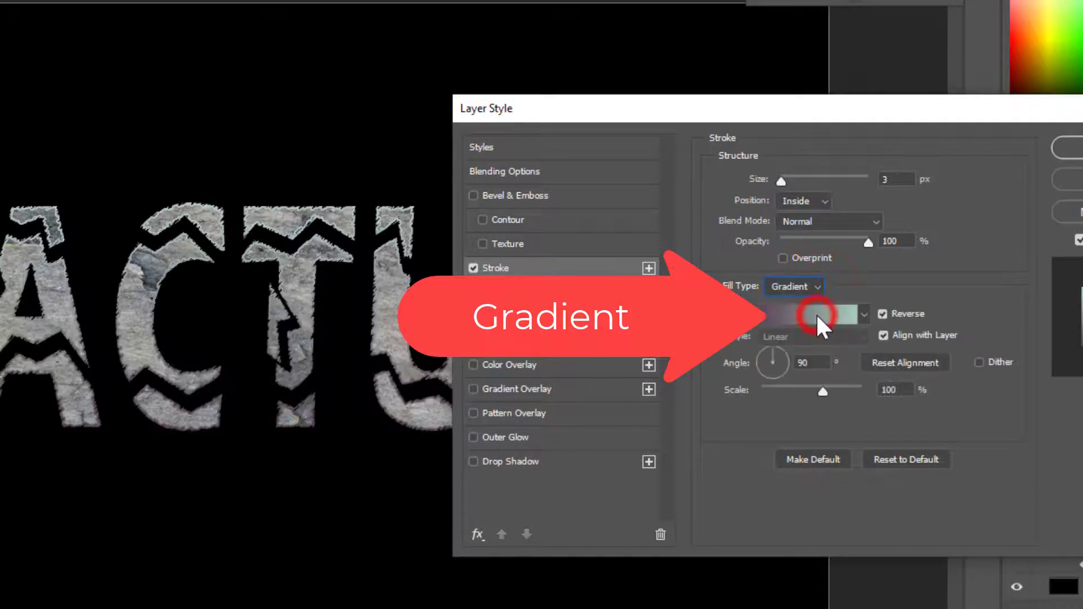
# Step: Try several purple gradient presets on the stroke and settle on the teal-to-blue preset Purple_10
pyautogui.click(862, 315)
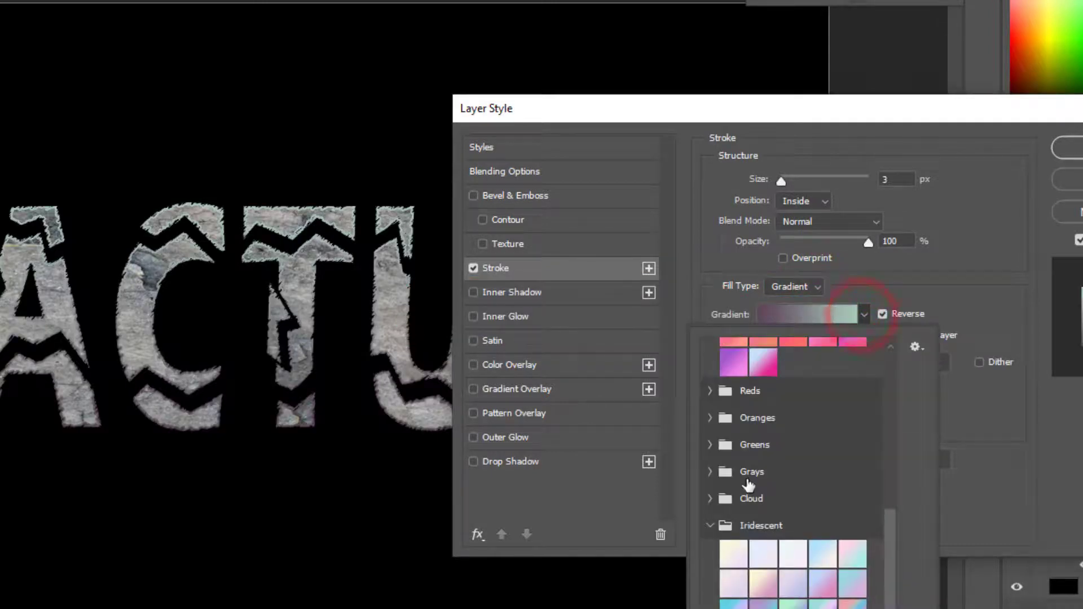
pyautogui.scroll(5, 734, 485)
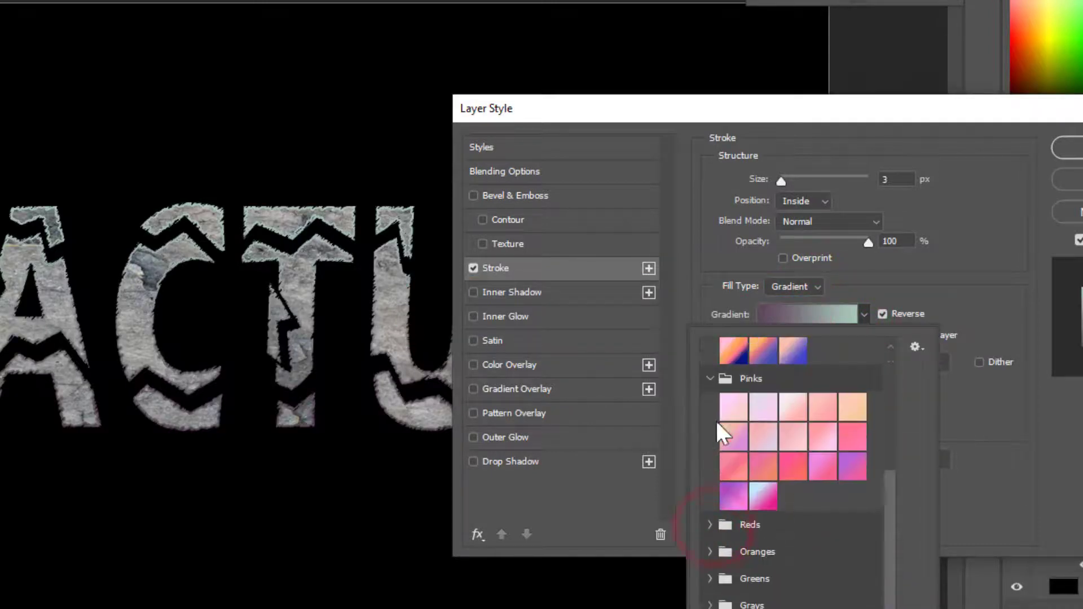
pyautogui.click(708, 379)
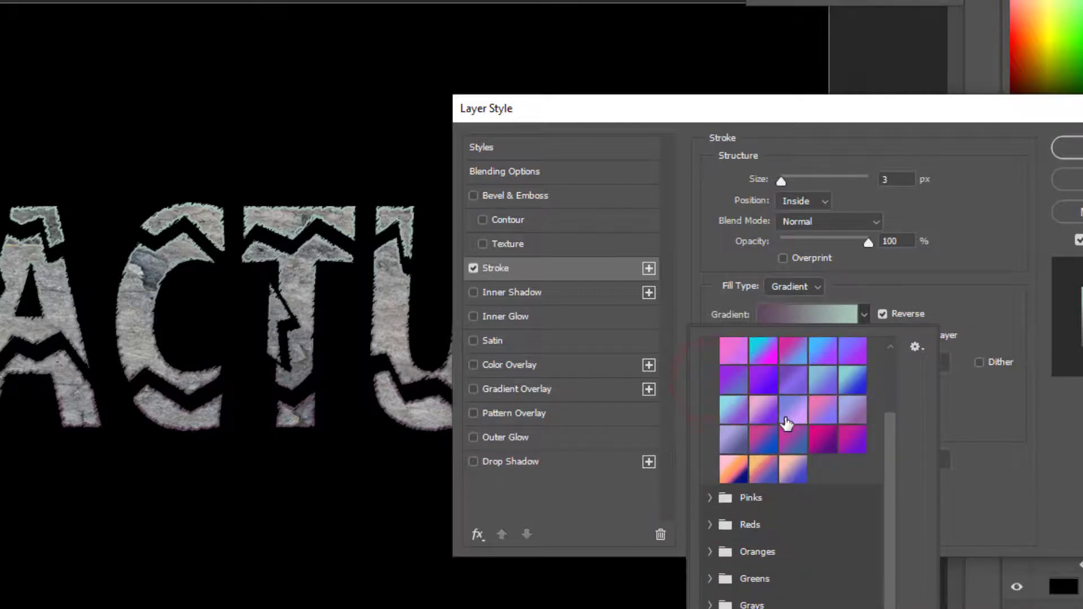
pyautogui.click(743, 481)
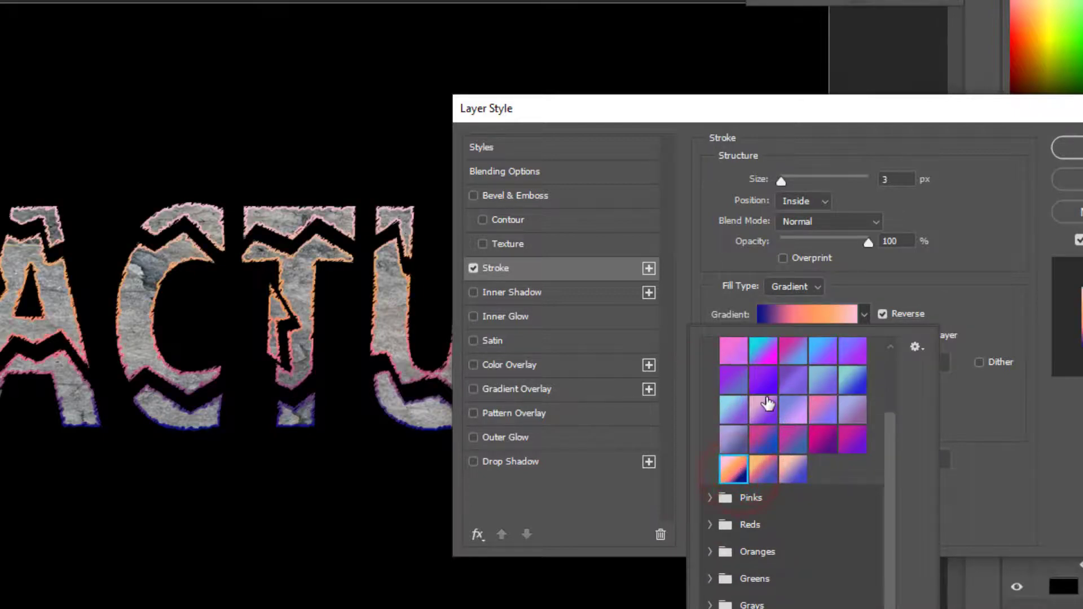
pyautogui.click(770, 387)
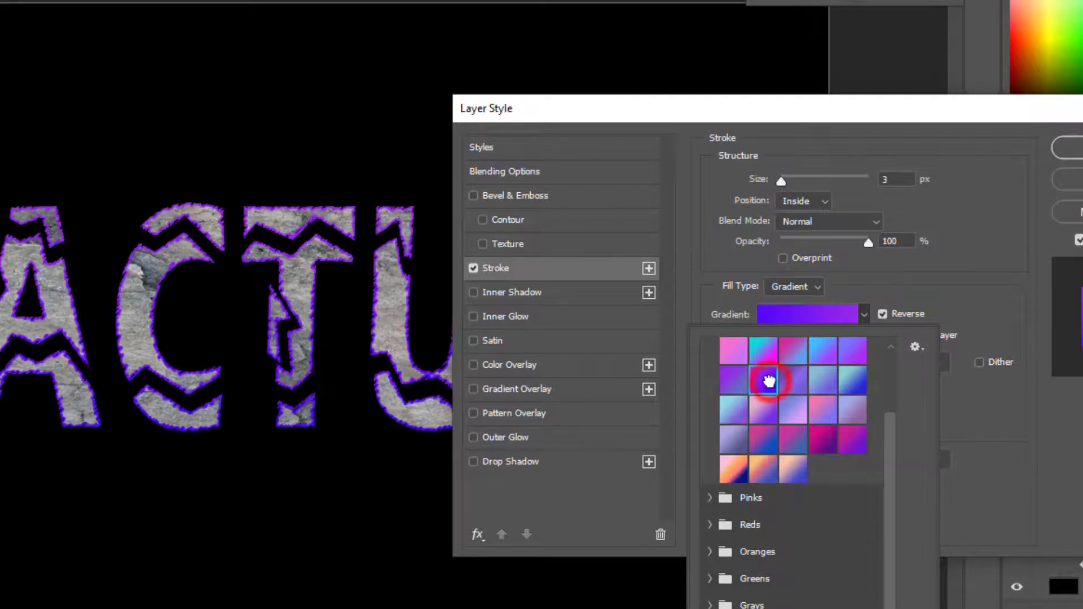
pyautogui.click(732, 387)
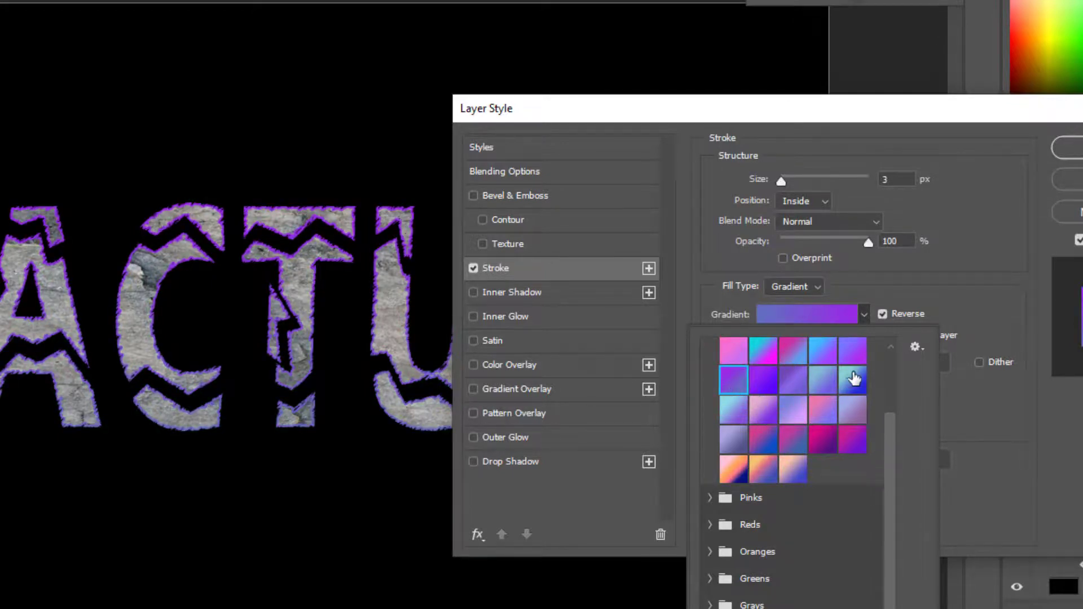
pyautogui.click(852, 376)
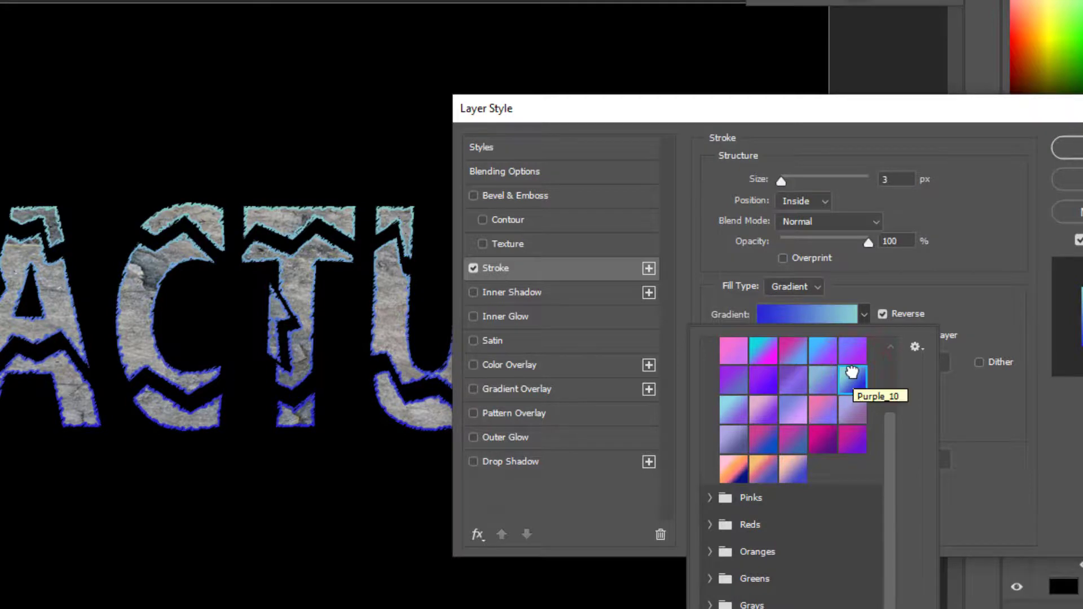
pyautogui.click(798, 312)
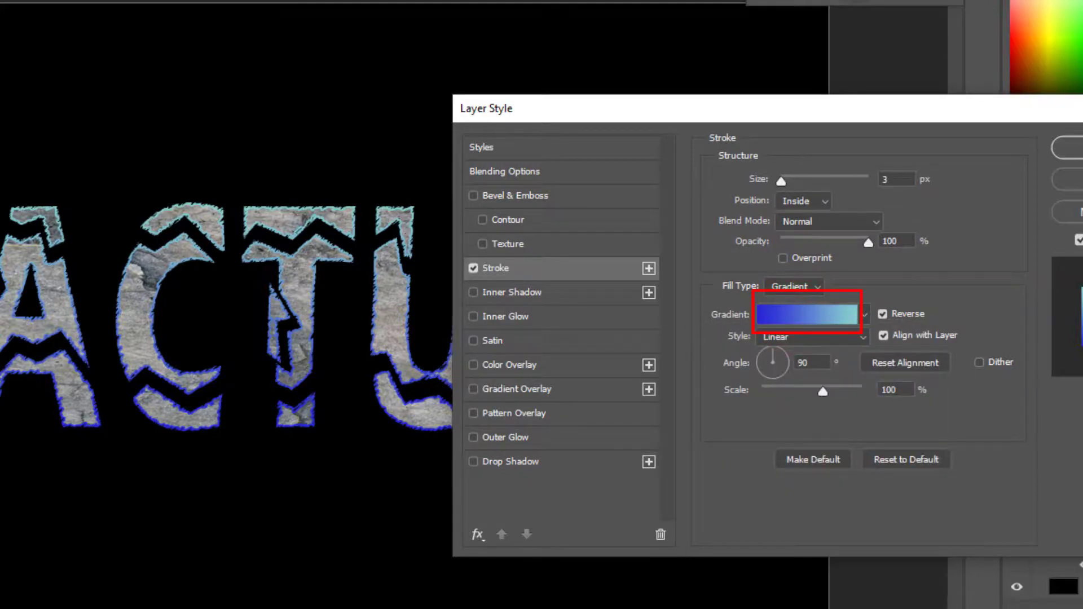
# Step: Edit the stroke gradient by moving its blue colour stop to 59% and adding a second blue stop at 99%
pyautogui.click(807, 314)
pyautogui.moveTo(1017, 48)
pyautogui.mouseDown()
pyautogui.moveTo(732, 73)
pyautogui.moveTo(709, 89)
pyautogui.mouseUp()
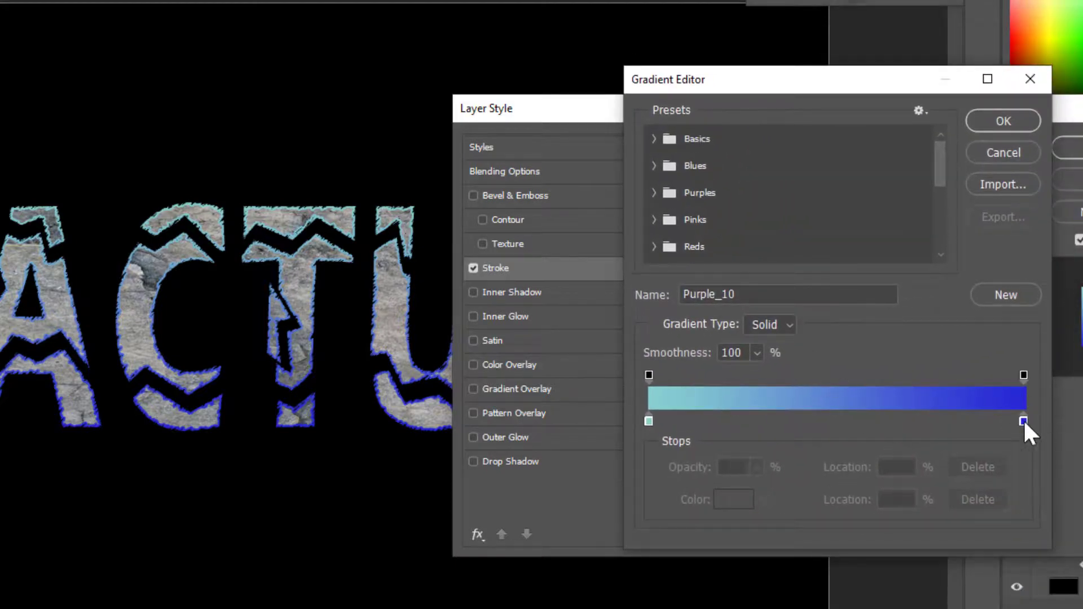
pyautogui.moveTo(1023, 422); pyautogui.dragTo(870, 412)
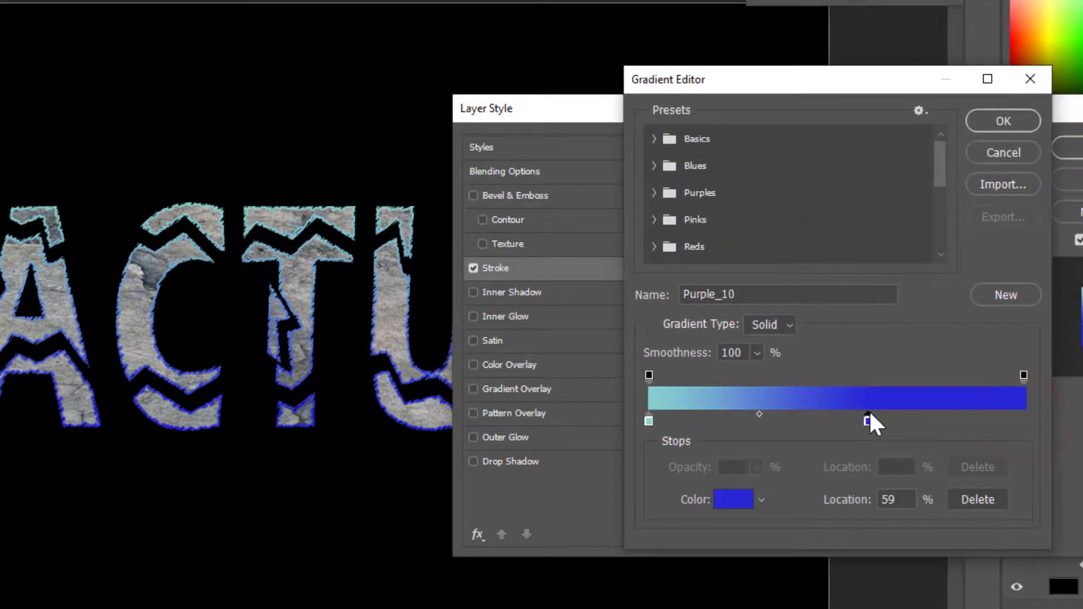
pyautogui.click(1022, 420)
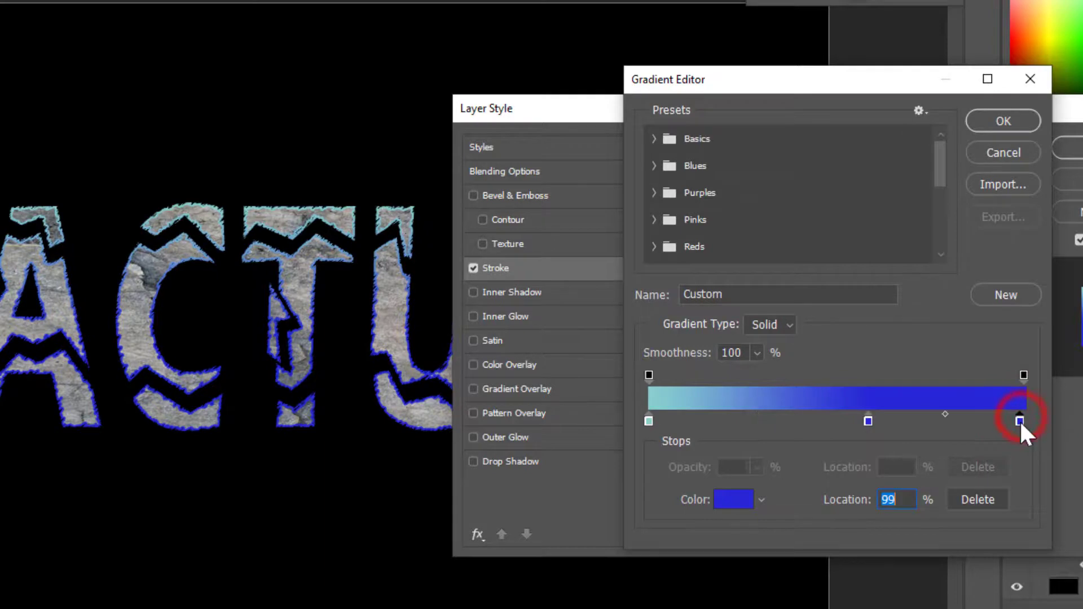
# Step: Recolour the gradient's 99% end stop to a very dark navy blue
pyautogui.doubleClick(1019, 420)
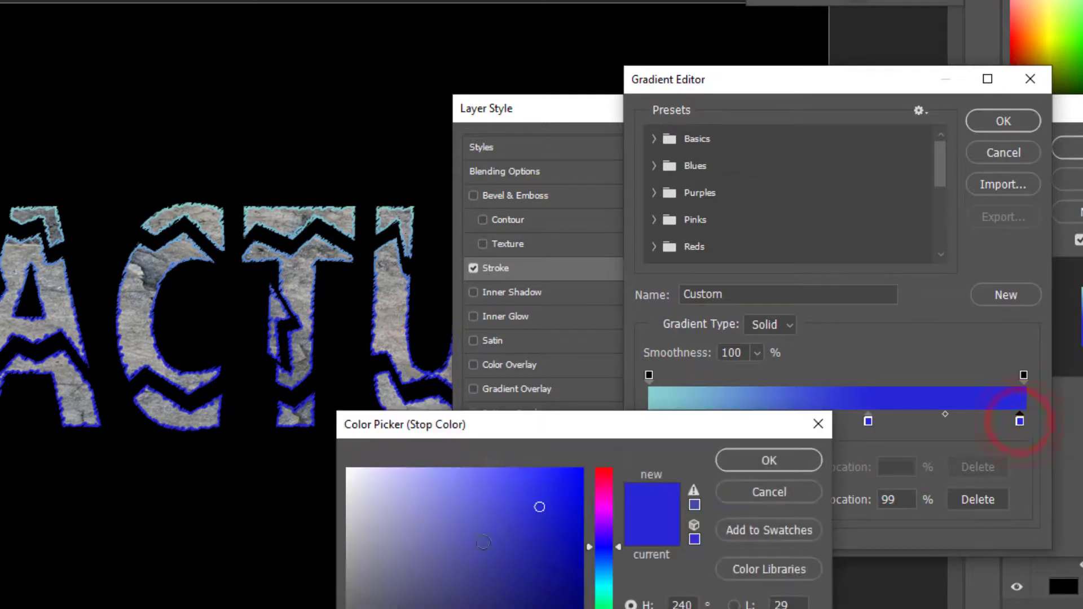
pyautogui.click(563, 608)
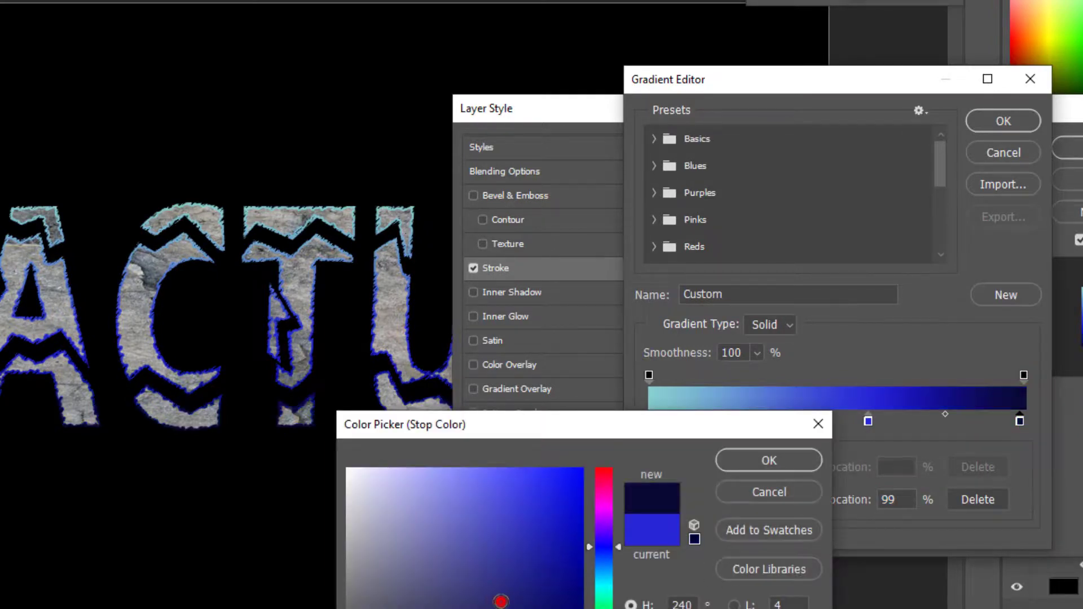
pyautogui.click(500, 601)
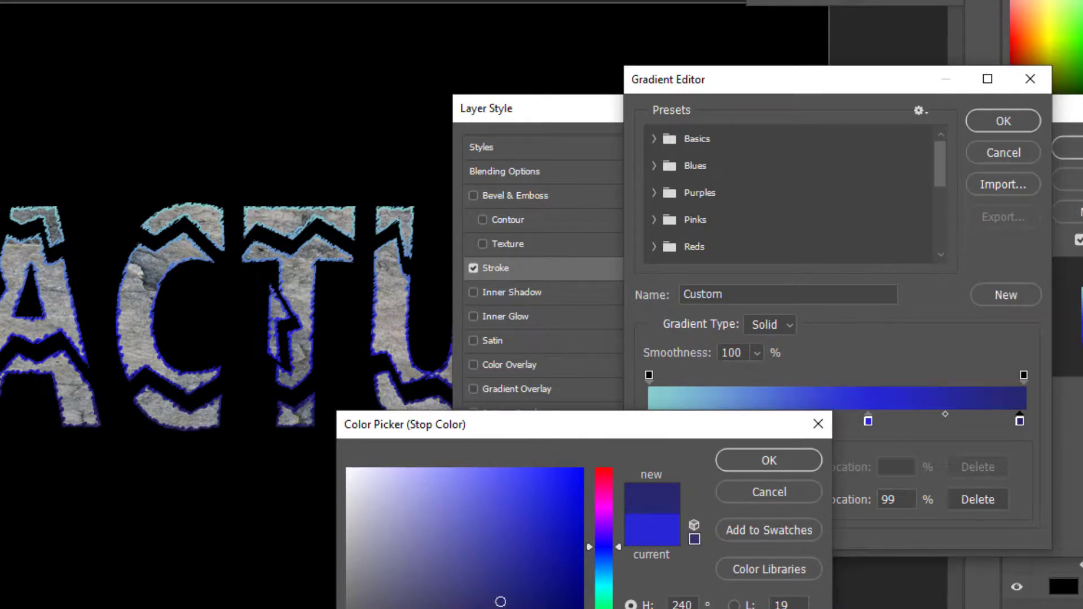
pyautogui.click(556, 608)
pyautogui.click(768, 460)
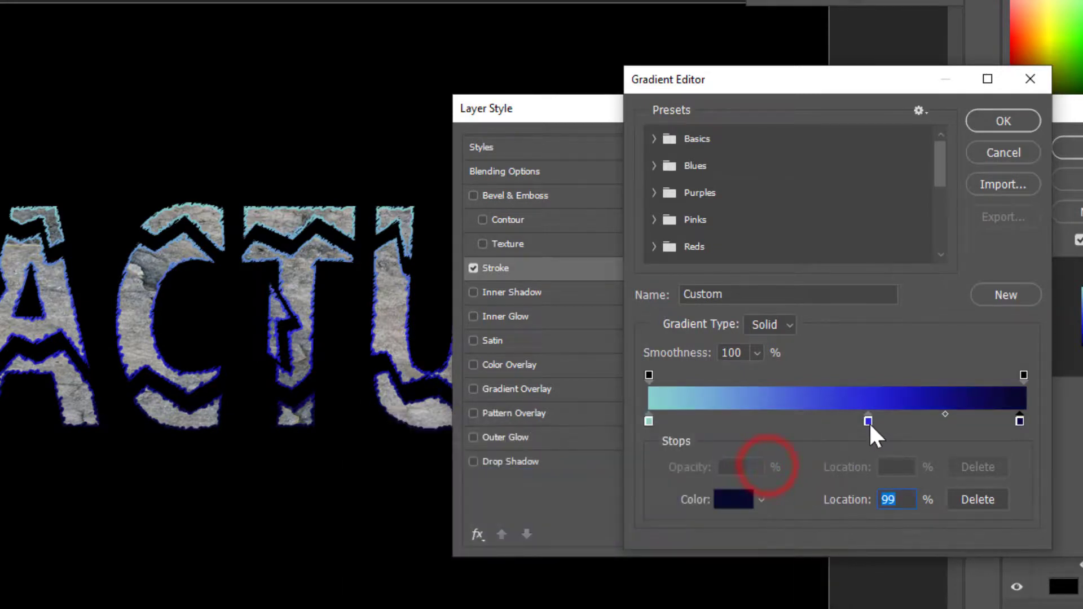
# Step: Move the gradient's middle blue stop to 33% and apply the Stroke style with its size kept at 3 px
pyautogui.moveTo(868, 421); pyautogui.dragTo(771, 420)
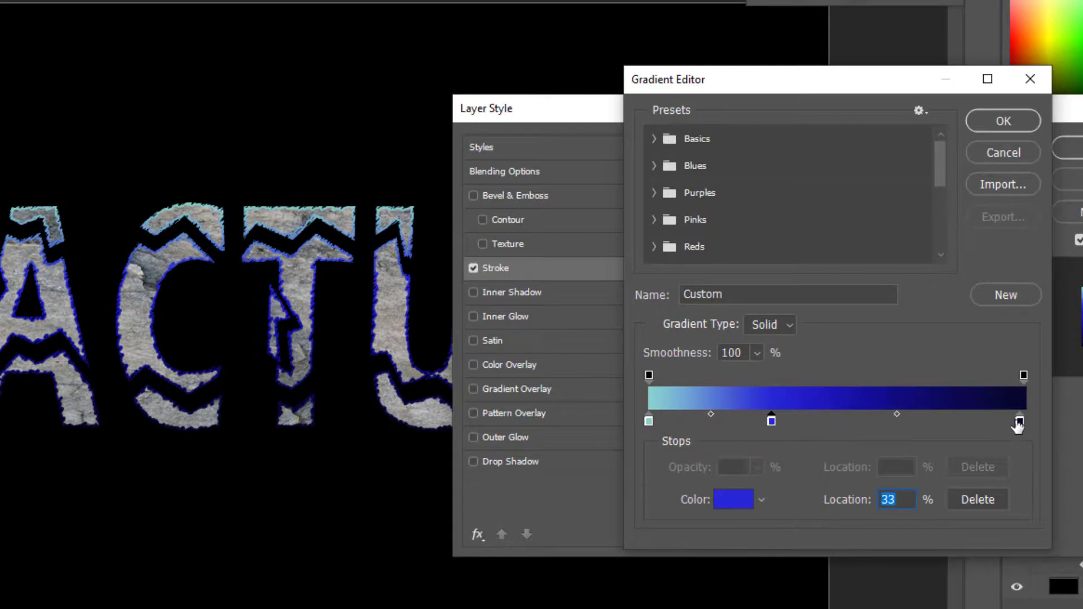
pyautogui.moveTo(1019, 423); pyautogui.dragTo(1013, 423)
pyautogui.click(1002, 119)
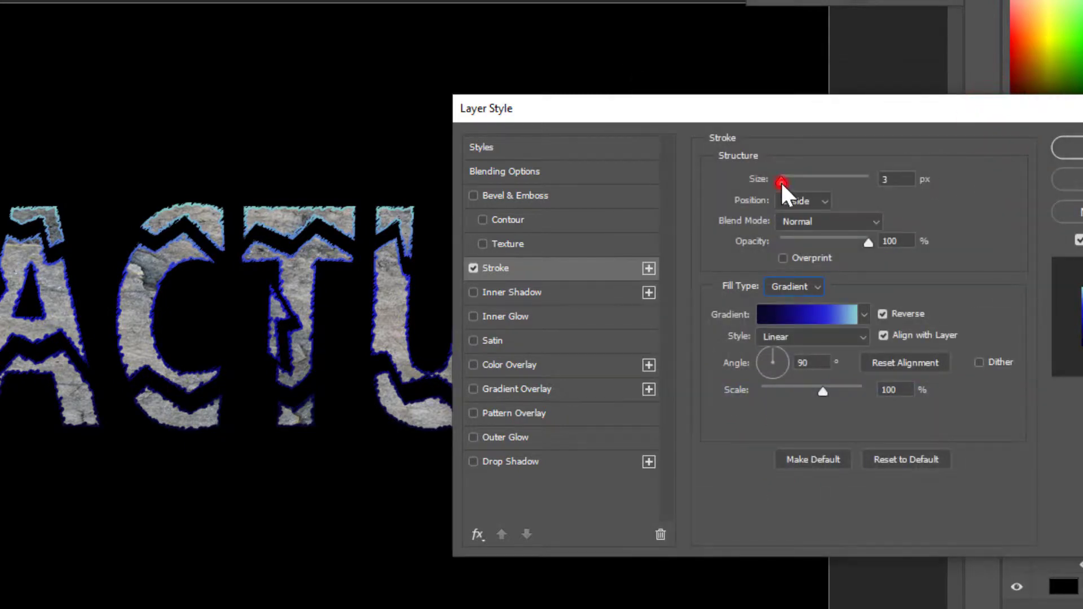
pyautogui.moveTo(781, 182)
pyautogui.mouseDown()
pyautogui.moveTo(798, 186)
pyautogui.moveTo(781, 183)
pyautogui.mouseUp()
pyautogui.click(889, 180)
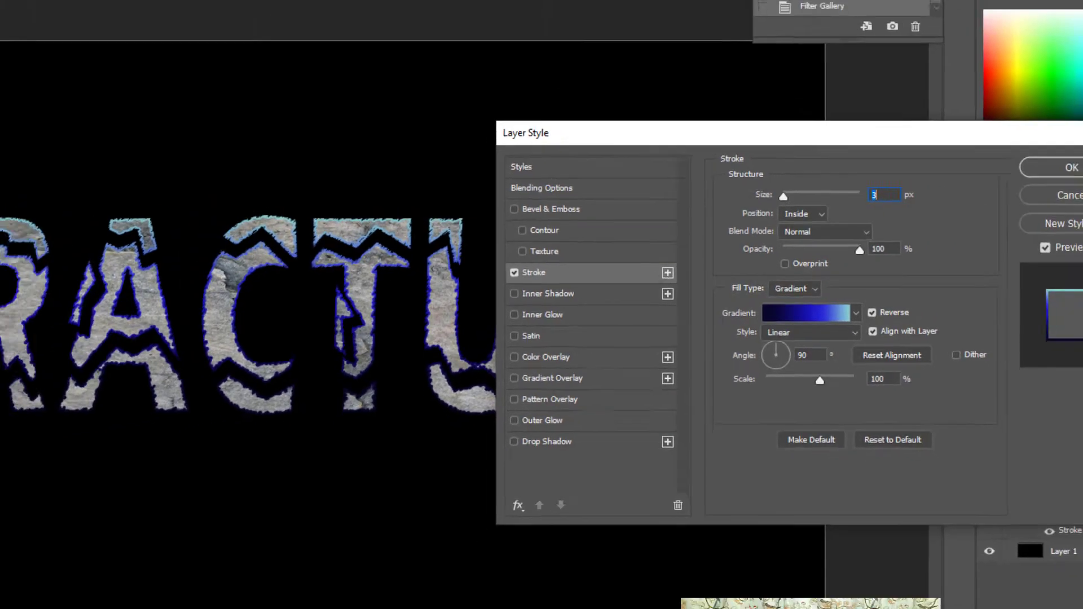
pyautogui.click(1063, 168)
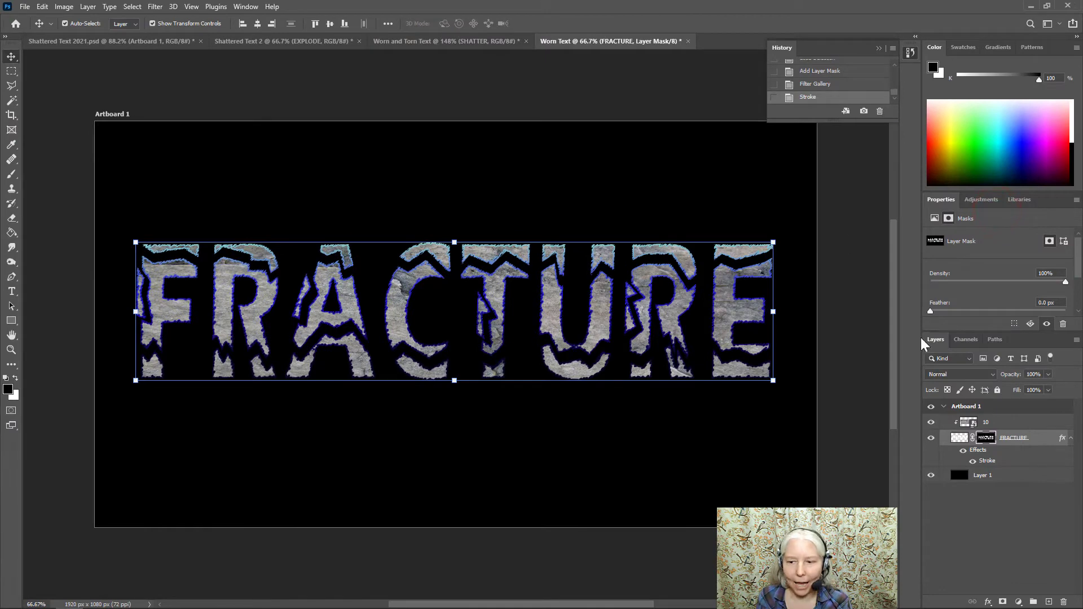
# Step: Select the black background layer, Layer 1
pyautogui.click(992, 475)
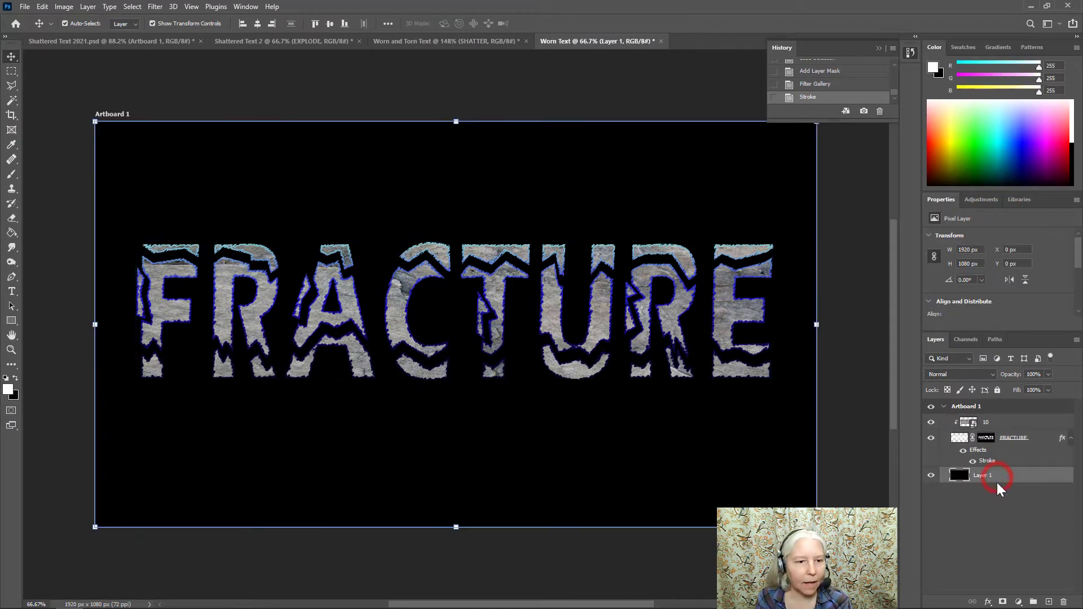